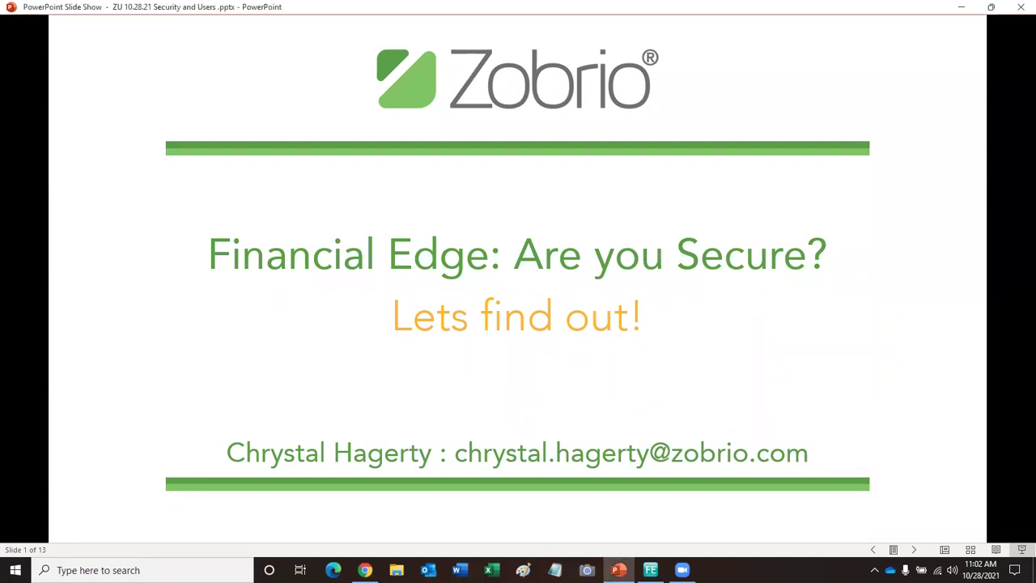
Step: Advance the slide show to the Database View – Security Groups slide and reveal its final bullet
{"action": "key", "text": "Right"}
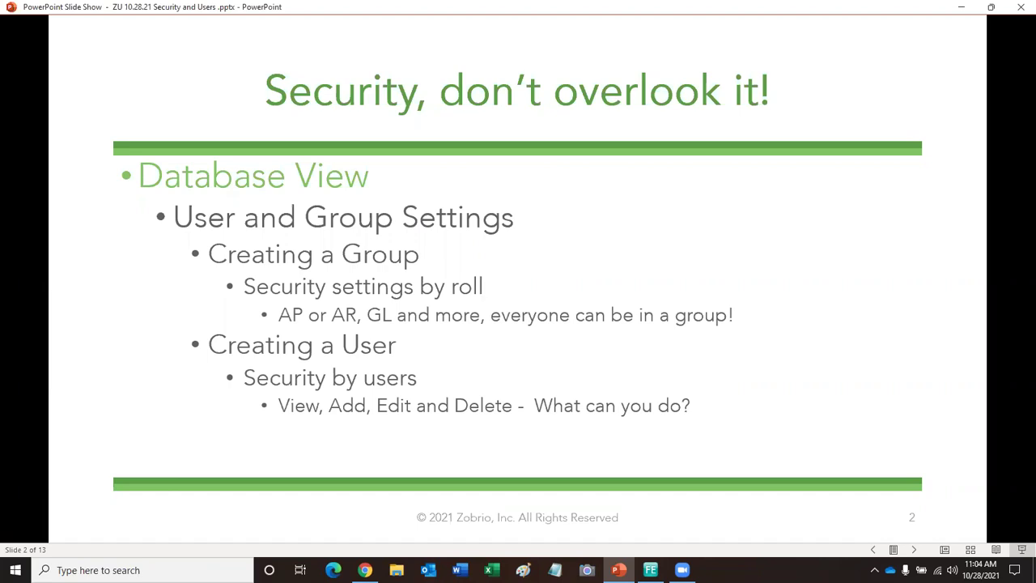
{"action": "key", "text": "Right"}
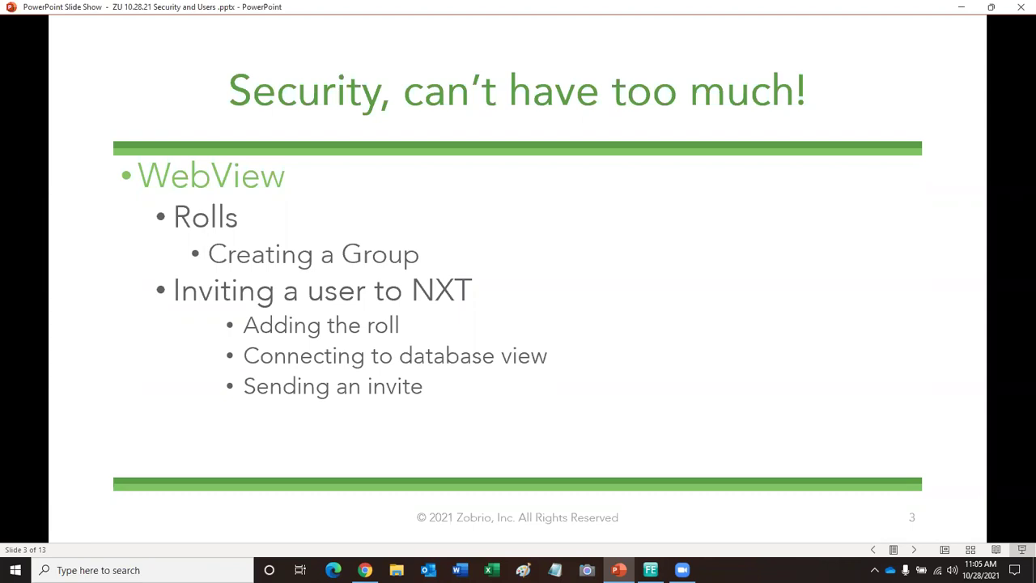
{"action": "key", "text": "Right"}
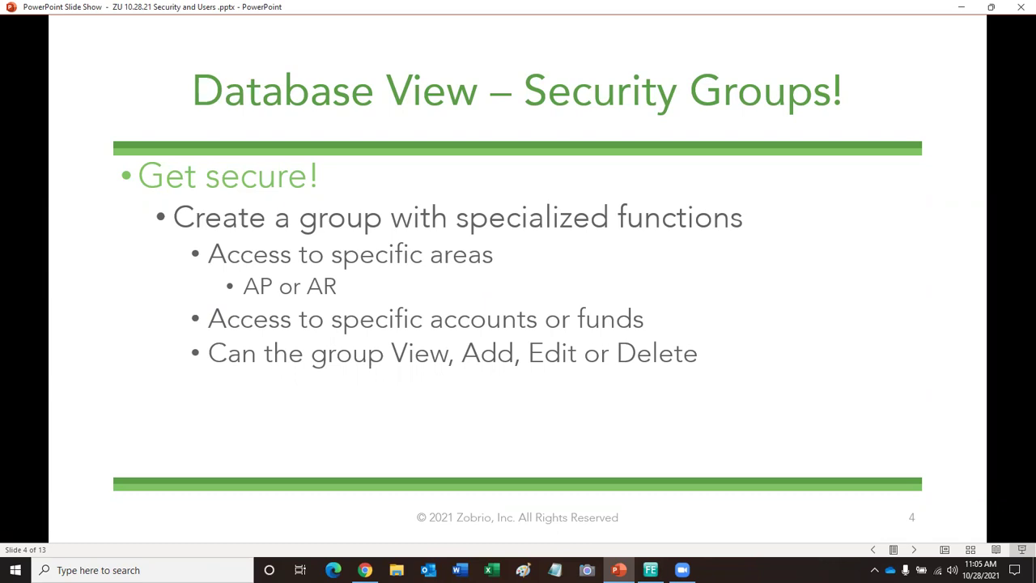
{"action": "key", "text": "Right"}
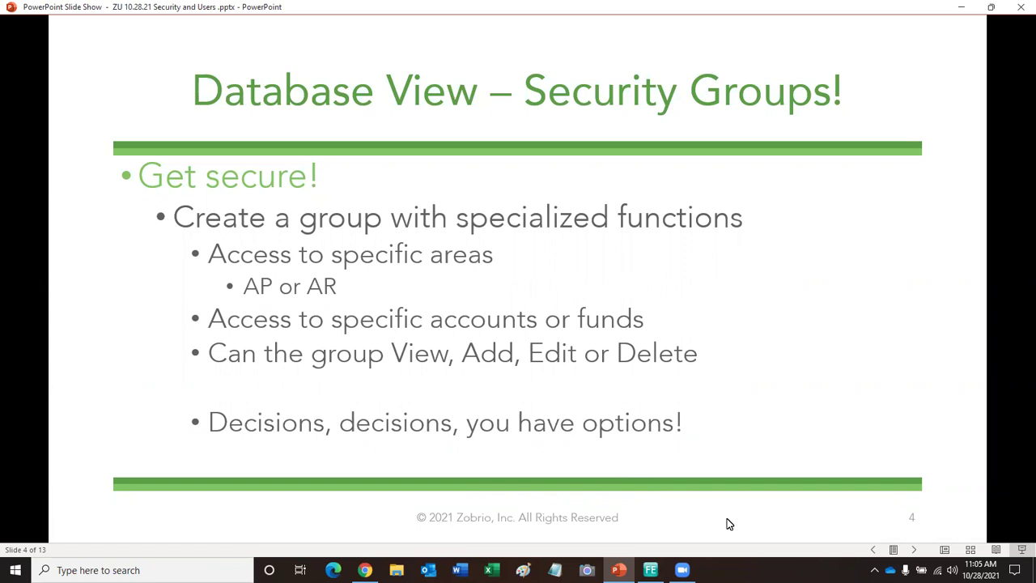
Step: Switch to The Financial Edge, widen the navigation area and open the system security setup in Administration
{"action": "left_click", "coordinate": [650, 570]}
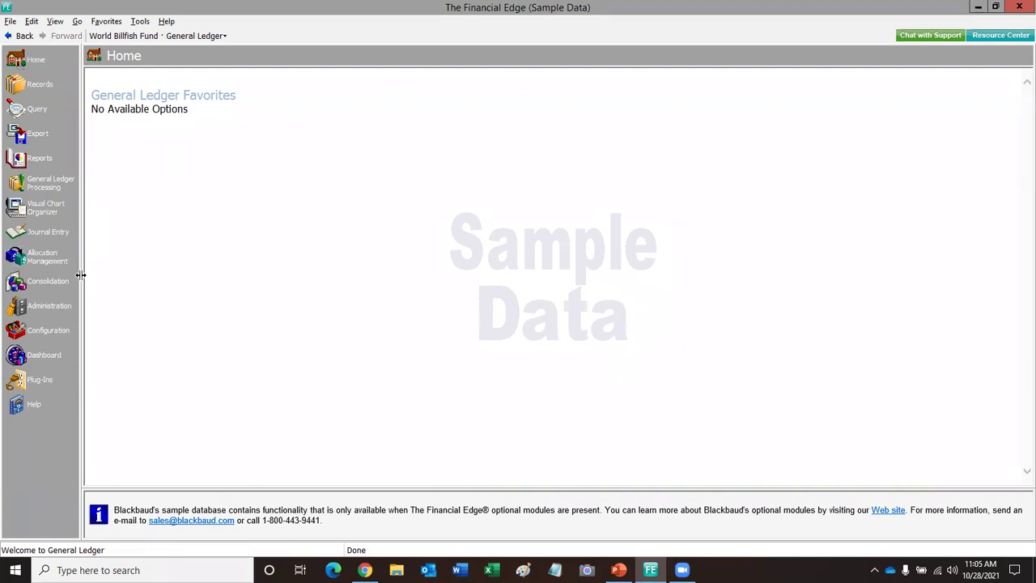
{"action": "left_click_drag", "start_coordinate": [87, 276], "coordinate": [100, 274]}
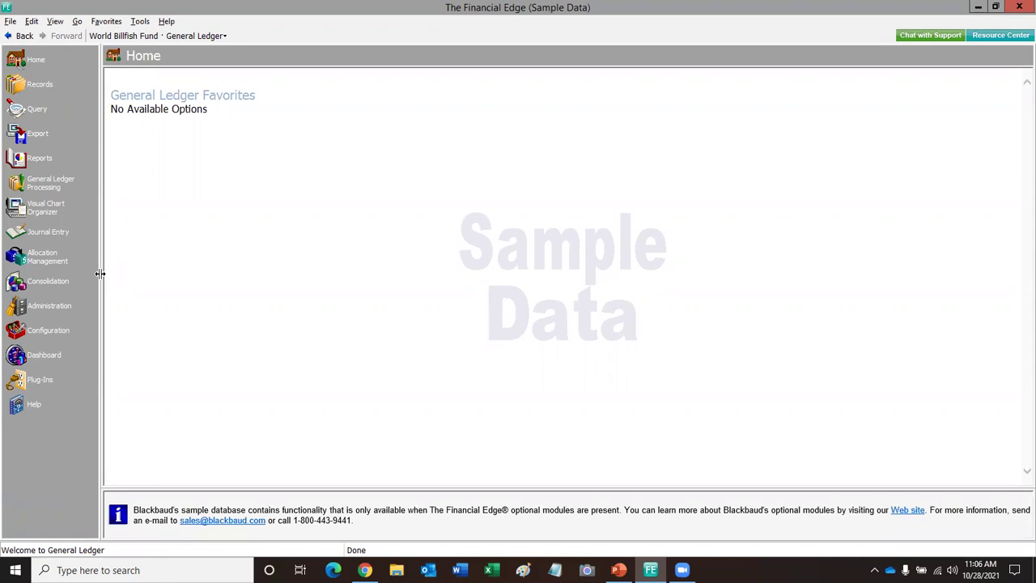
{"action": "left_click", "coordinate": [36, 308]}
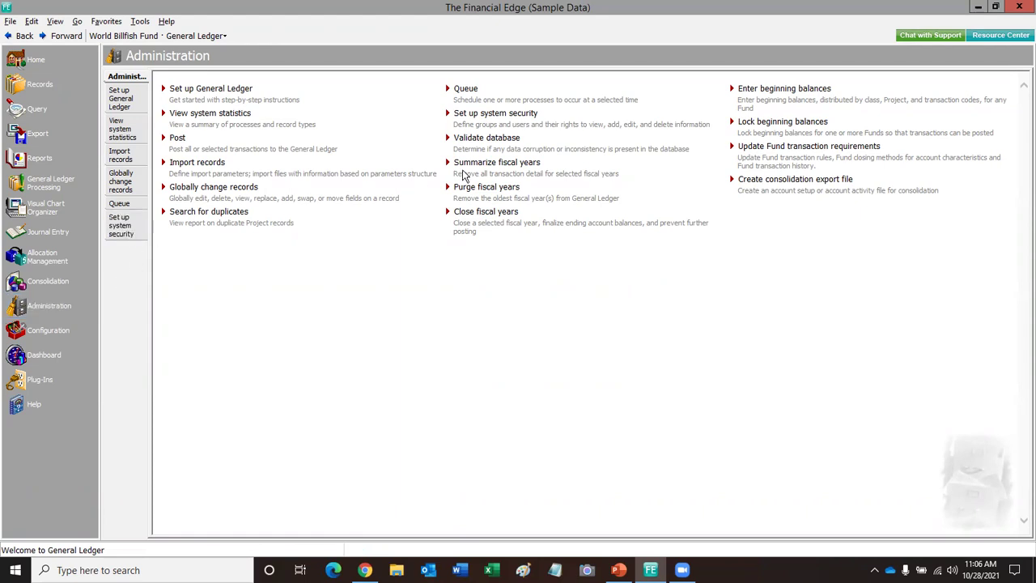
{"action": "left_click", "coordinate": [476, 116]}
{"action": "left_click", "coordinate": [130, 229]}
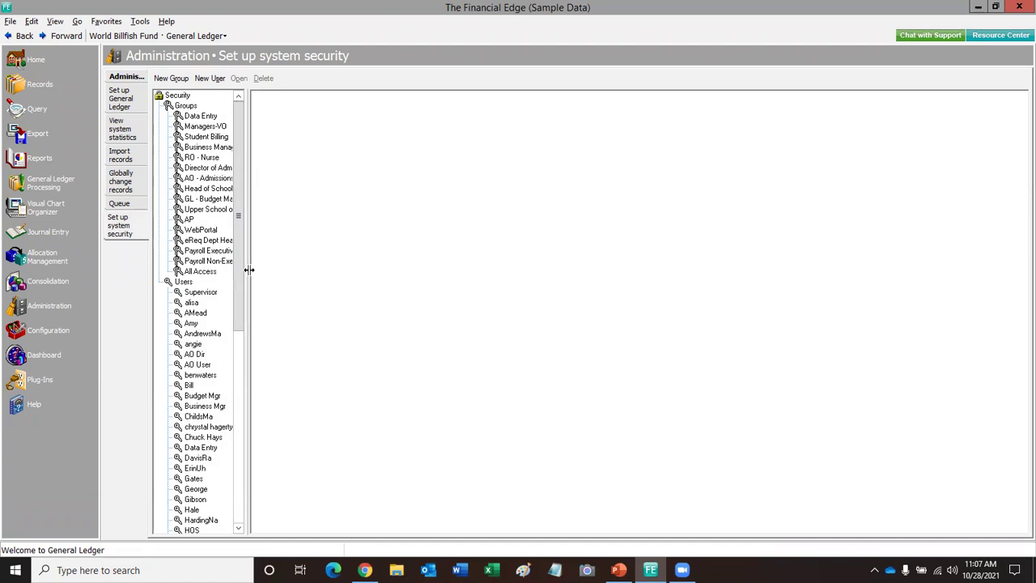
Step: Widen the security tree and look through the complete lists of groups and users
{"action": "left_click_drag", "start_coordinate": [248, 267], "coordinate": [297, 268]}
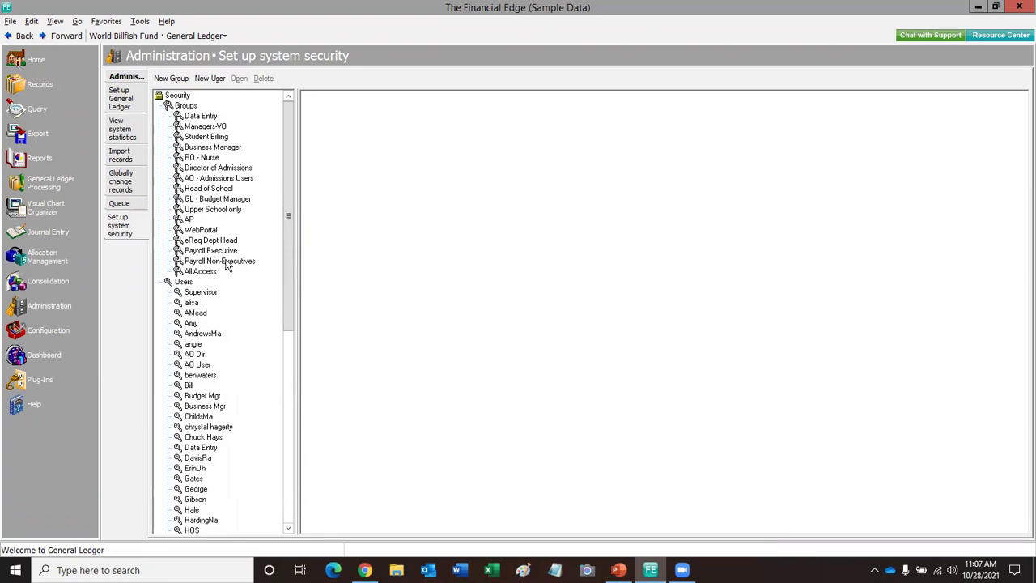
{"action": "left_click_drag", "start_coordinate": [290, 277], "coordinate": [285, 500]}
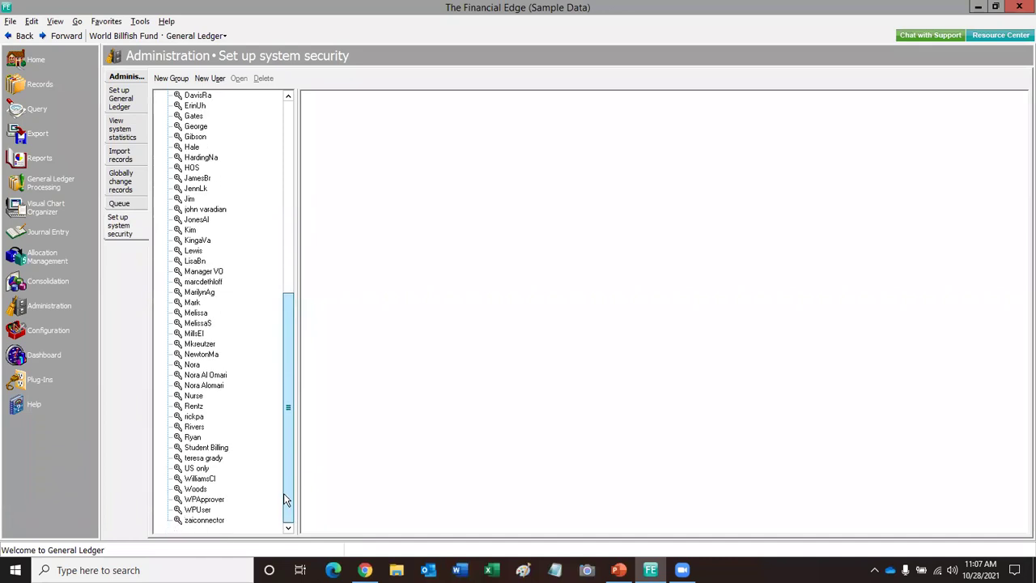
{"action": "left_click_drag", "start_coordinate": [276, 439], "coordinate": [261, 257]}
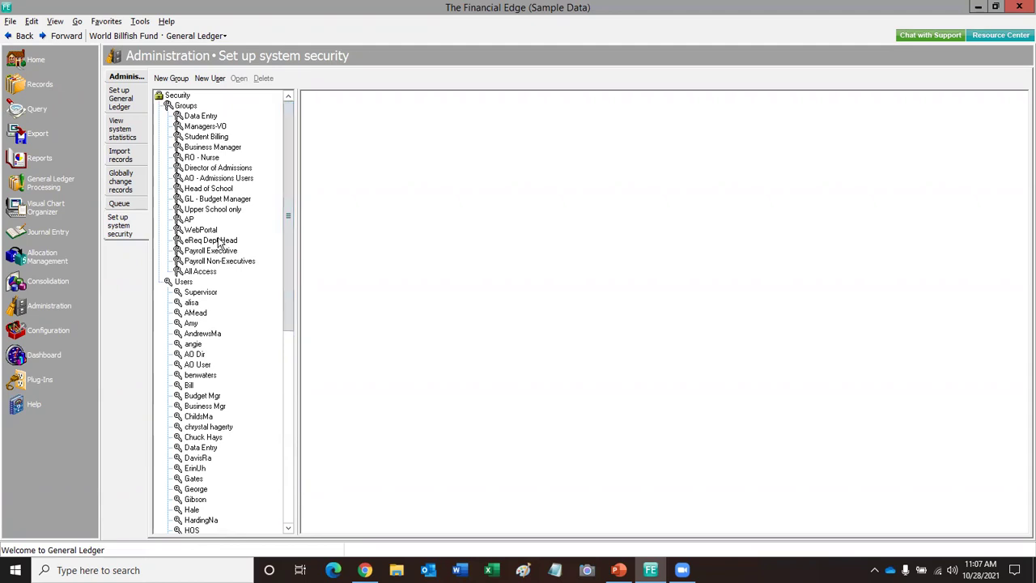
Step: Open the AP group record to examine its system components and Accounts Payable privileges, and close it
{"action": "left_click", "coordinate": [191, 226]}
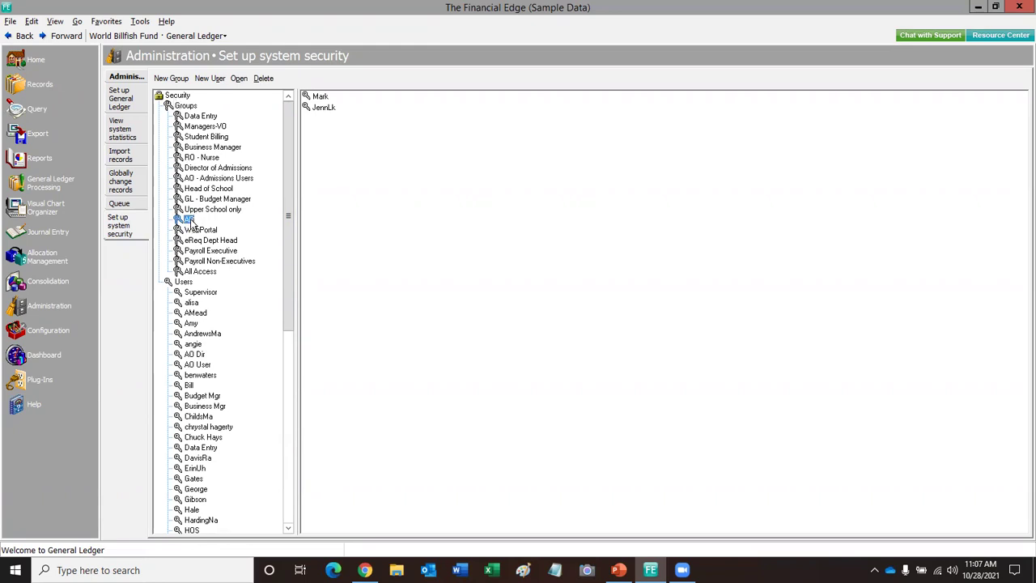
{"action": "double_click", "coordinate": [190, 220]}
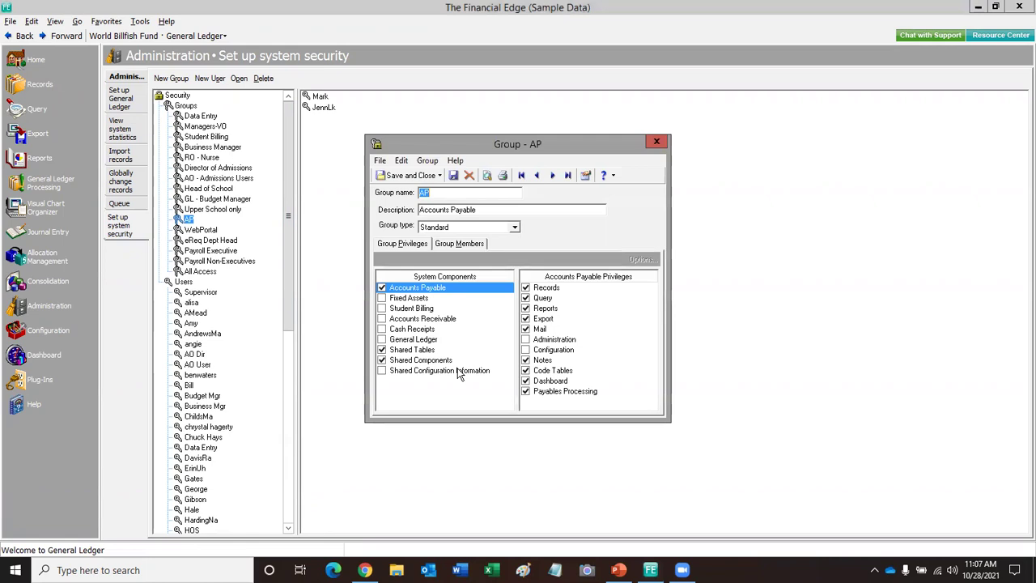
{"action": "left_click", "coordinate": [657, 143]}
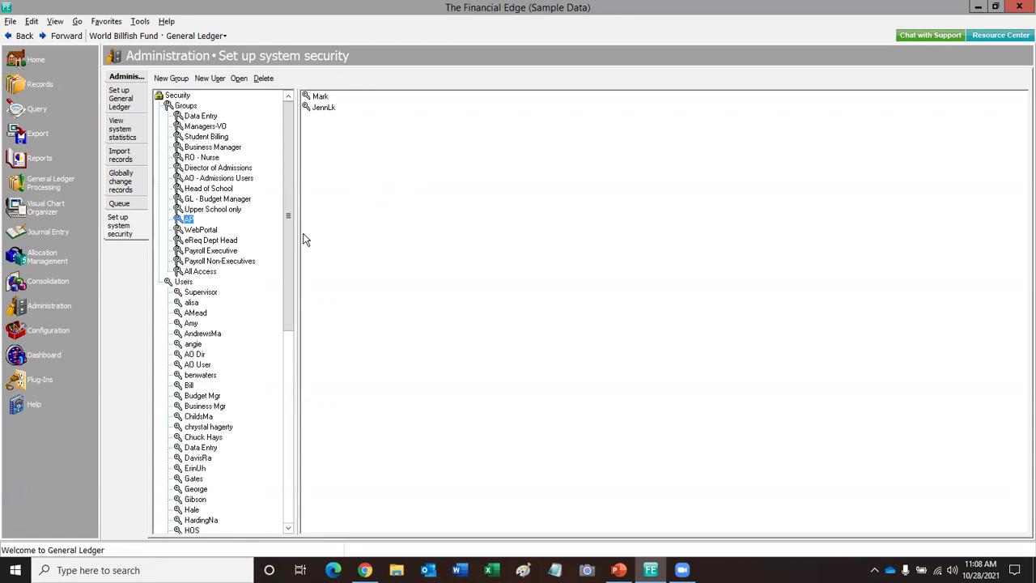
Step: View the AP group record again and a blank new group record, closing both without entering anything
{"action": "double_click", "coordinate": [188, 221]}
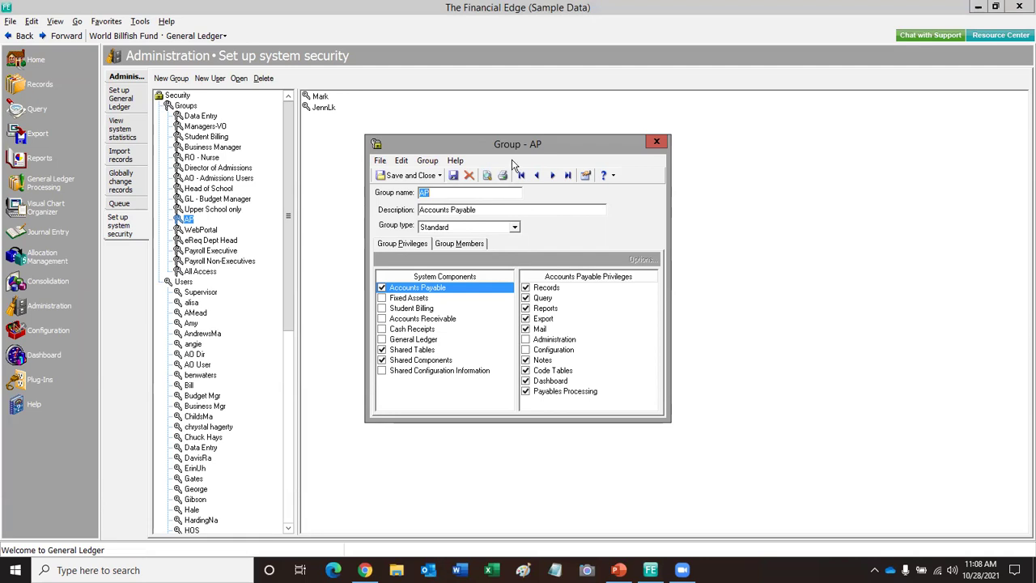
{"action": "left_click_drag", "start_coordinate": [522, 148], "coordinate": [748, 102]}
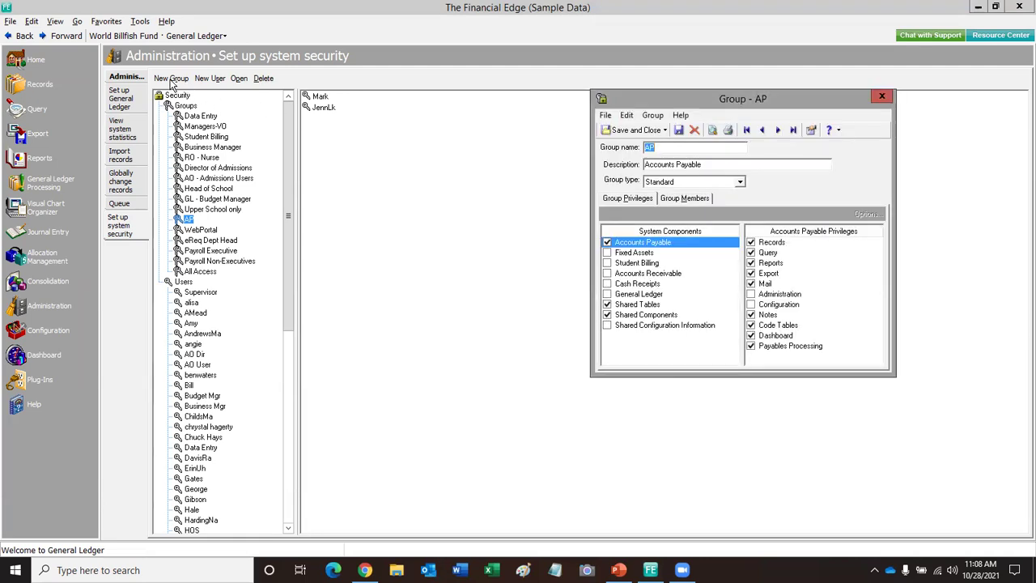
{"action": "left_click", "coordinate": [880, 96]}
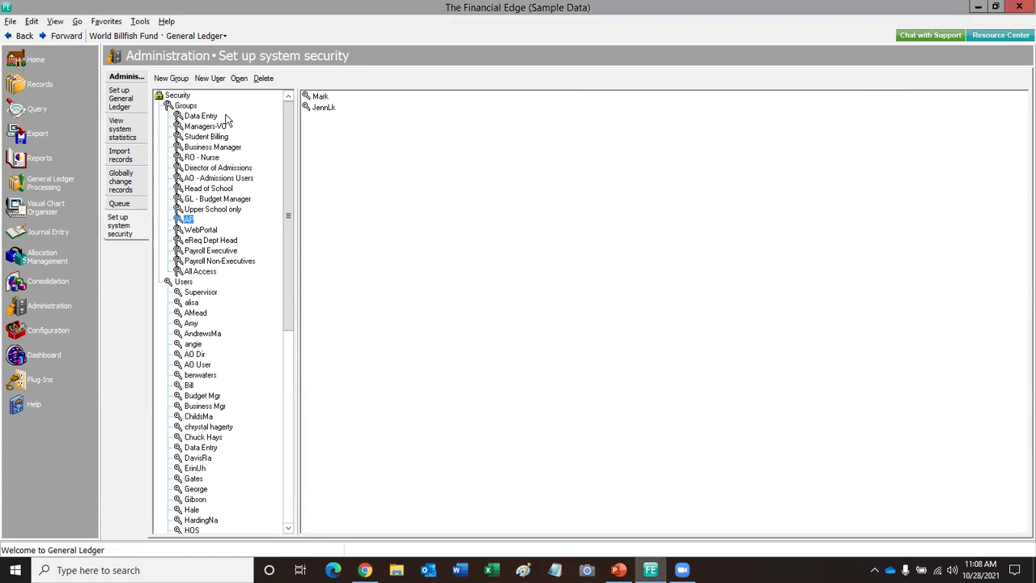
{"action": "left_click", "coordinate": [170, 78]}
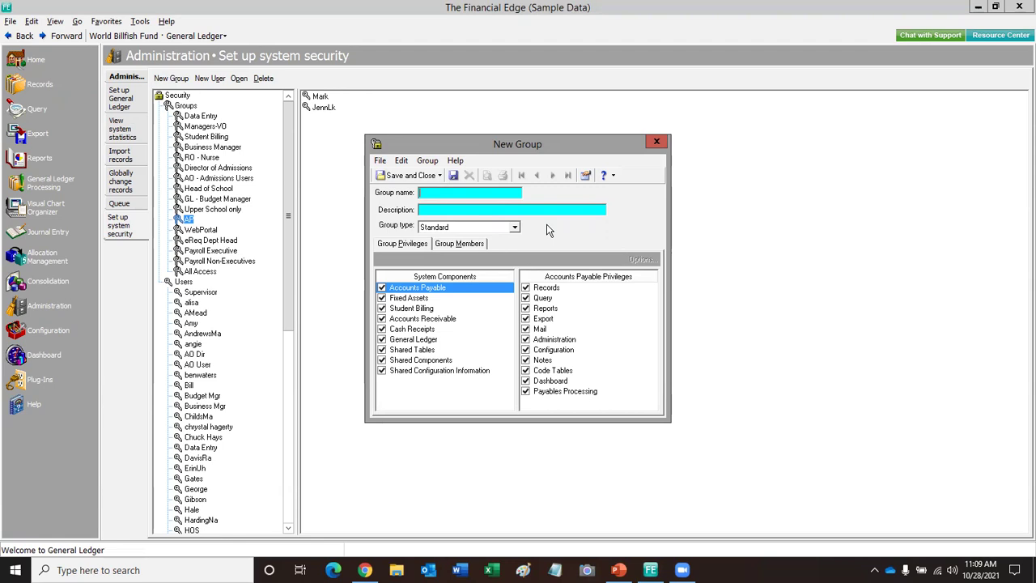
{"action": "left_click", "coordinate": [656, 144]}
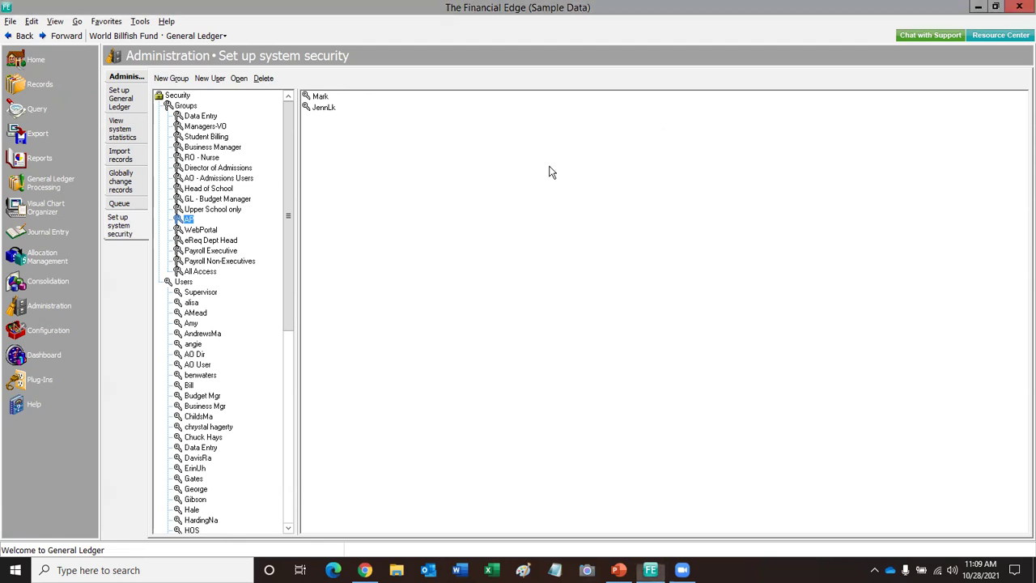
Step: Review the AP group's member list and its privileges, and close the record
{"action": "double_click", "coordinate": [188, 220]}
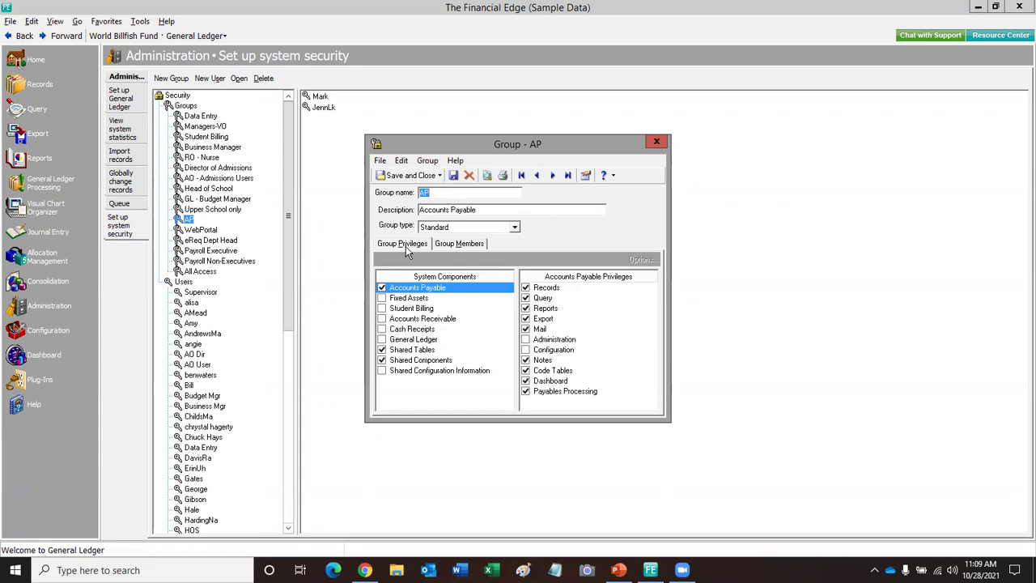
{"action": "left_click", "coordinate": [458, 245]}
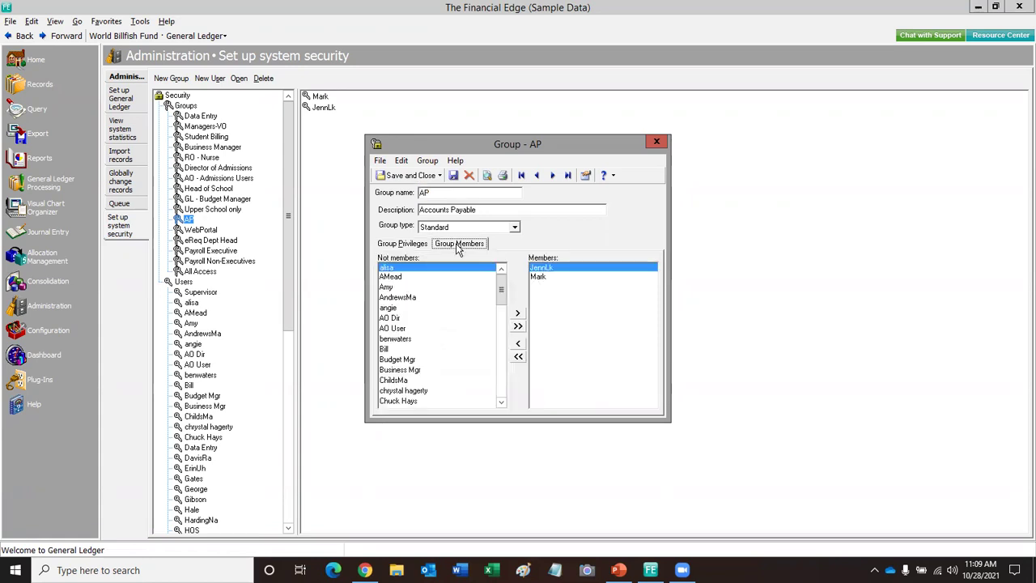
{"action": "left_click", "coordinate": [418, 245]}
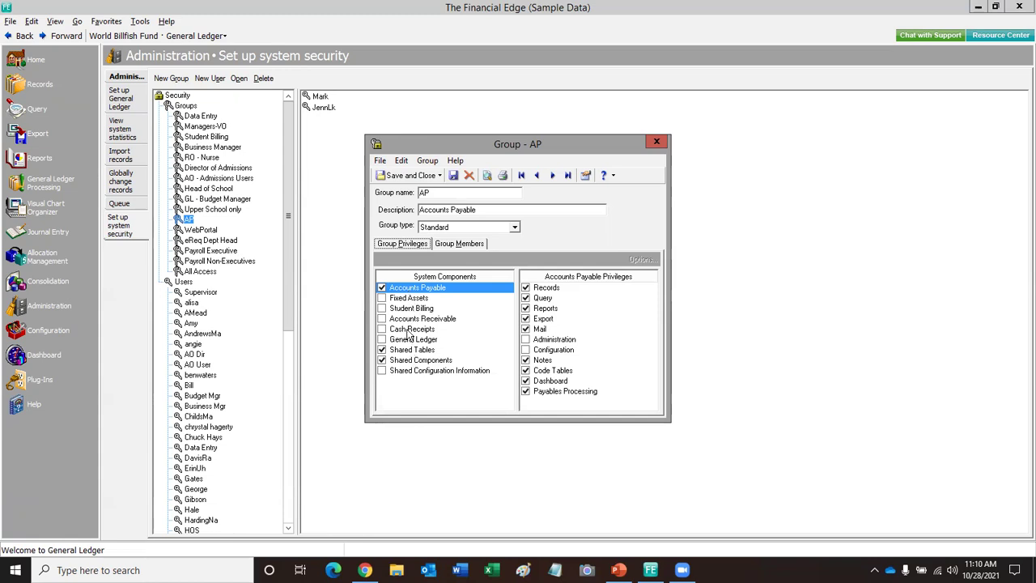
{"action": "left_click", "coordinate": [656, 144]}
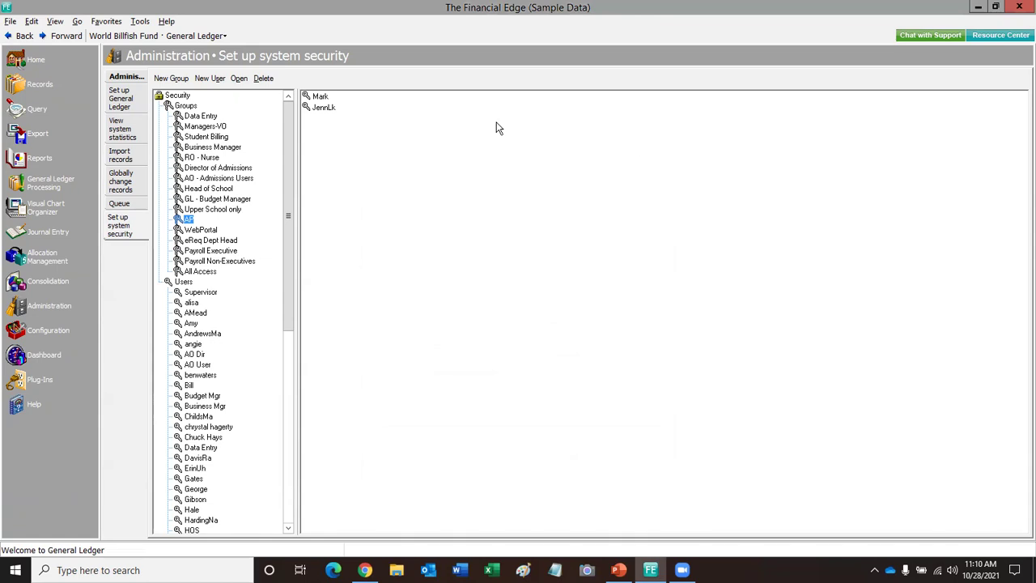
Step: Check which modules are available, and compare the AP group's privileges with its member list
{"action": "left_click", "coordinate": [224, 37]}
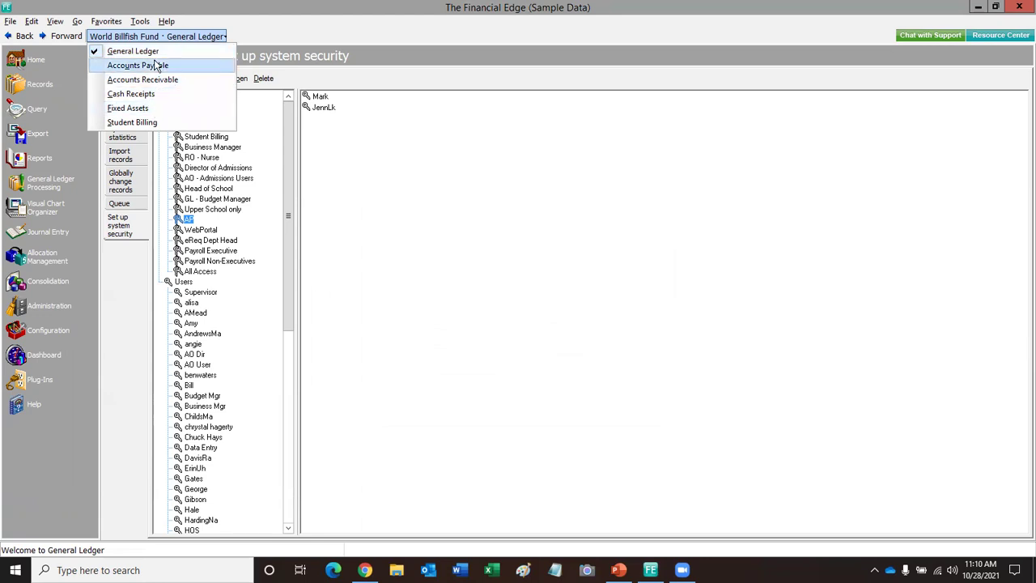
{"action": "left_click", "coordinate": [148, 173]}
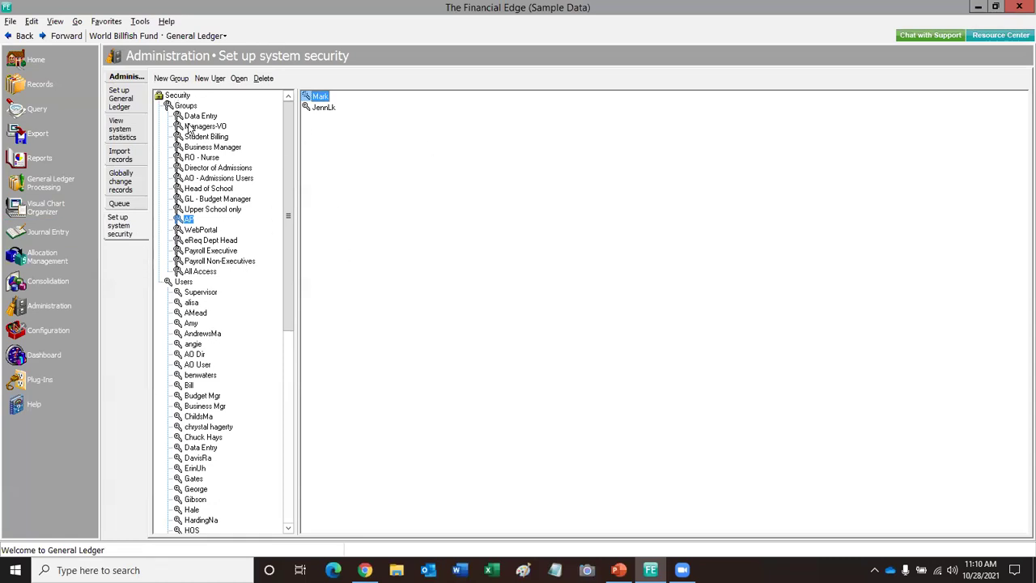
{"action": "double_click", "coordinate": [187, 219]}
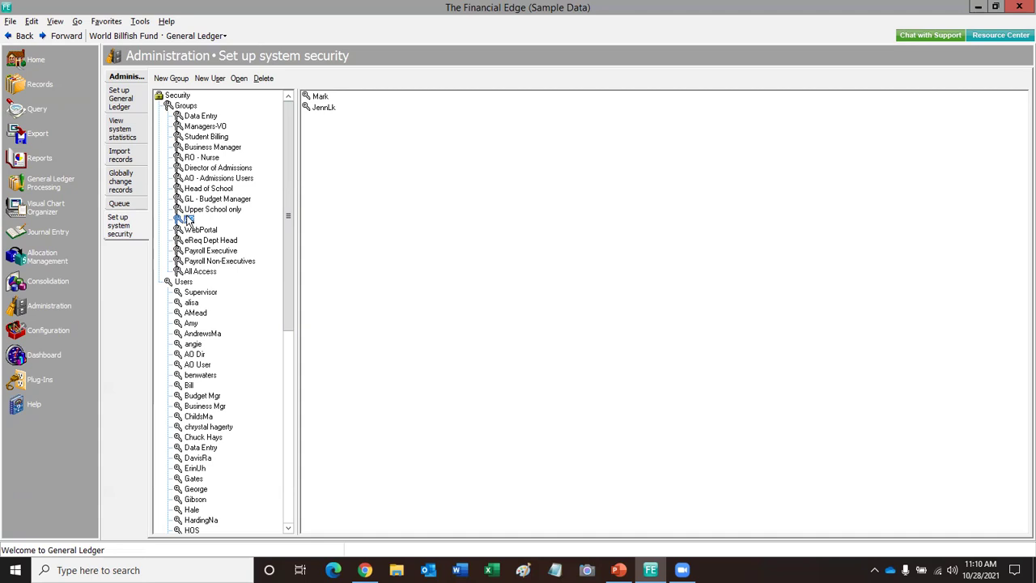
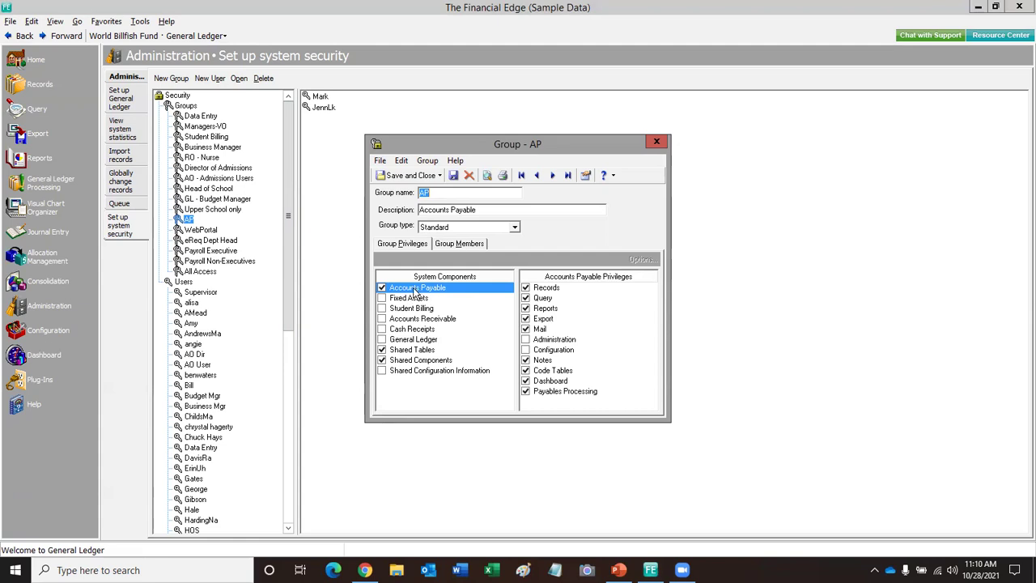
{"action": "left_click", "coordinate": [458, 246]}
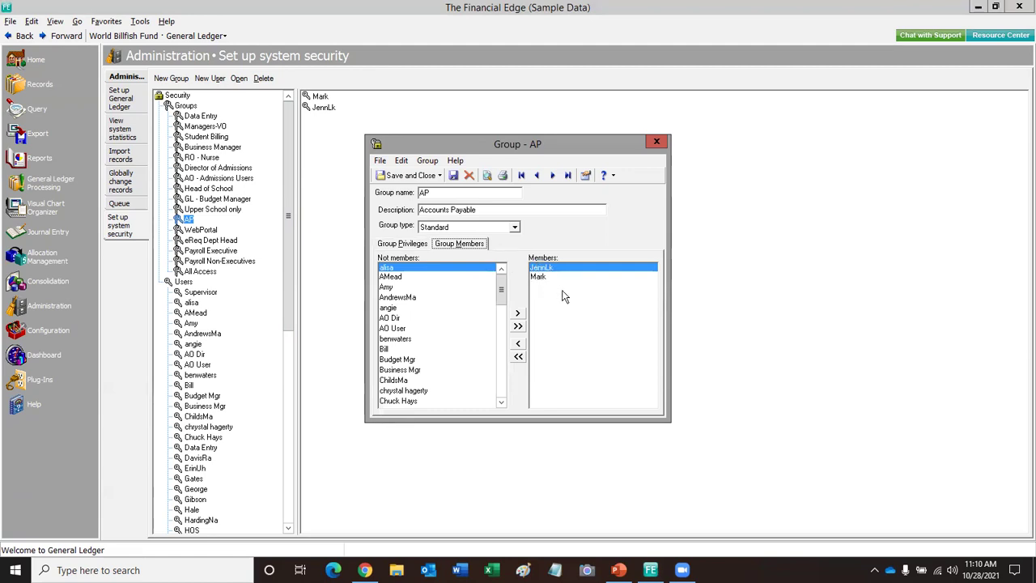
{"action": "left_click", "coordinate": [420, 247]}
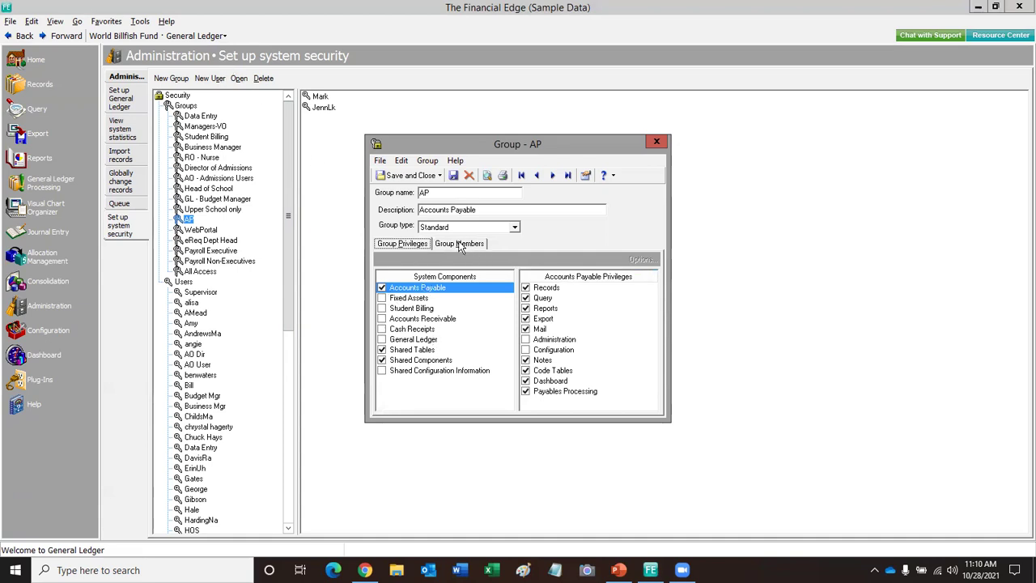
{"action": "left_click", "coordinate": [460, 245]}
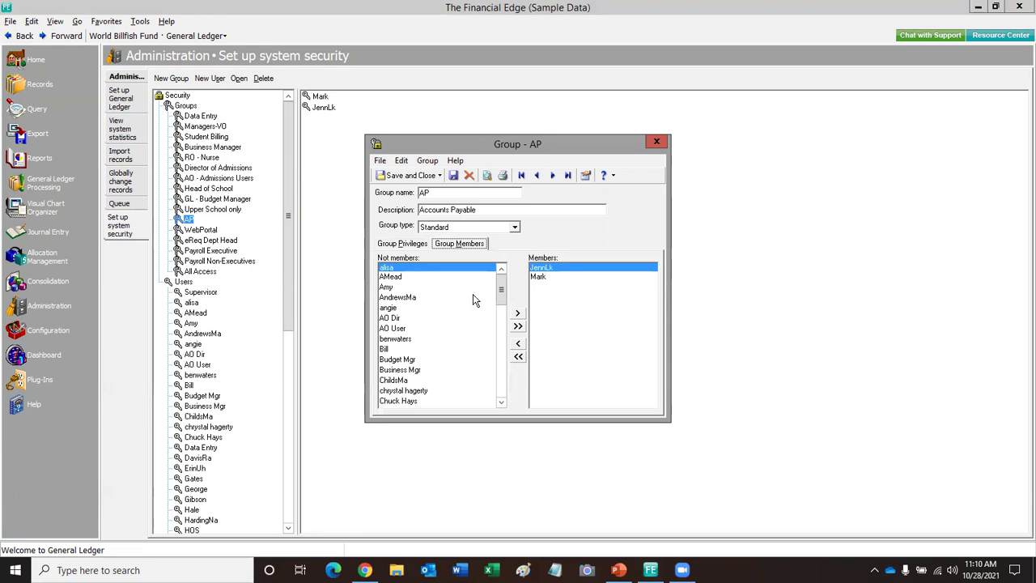
{"action": "left_click", "coordinate": [410, 245]}
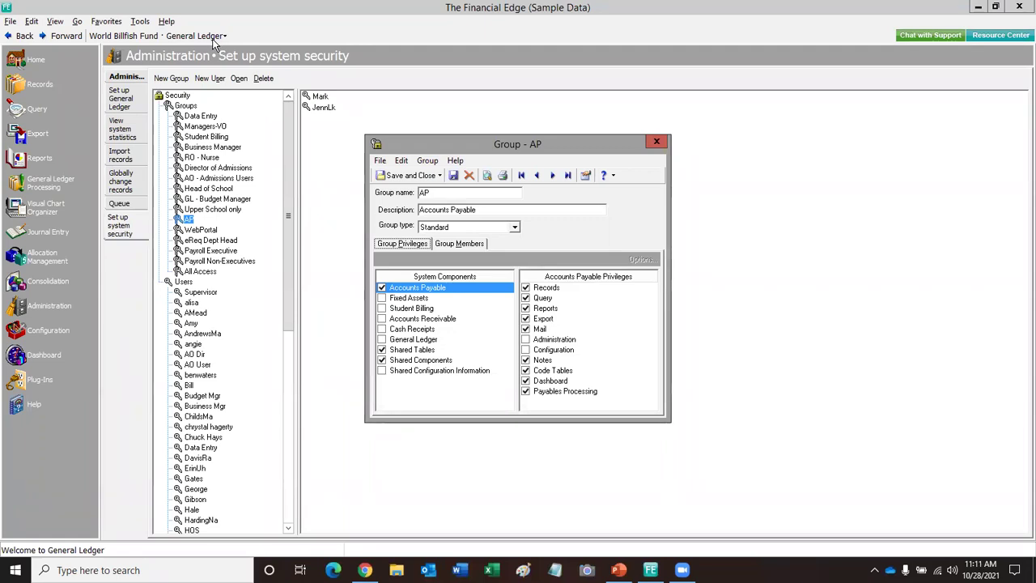
Step: Grant the AP group access to the Fixed Assets, Accounts Receivable, Cash Receipts and General Ledger system components
{"action": "left_click", "coordinate": [381, 299]}
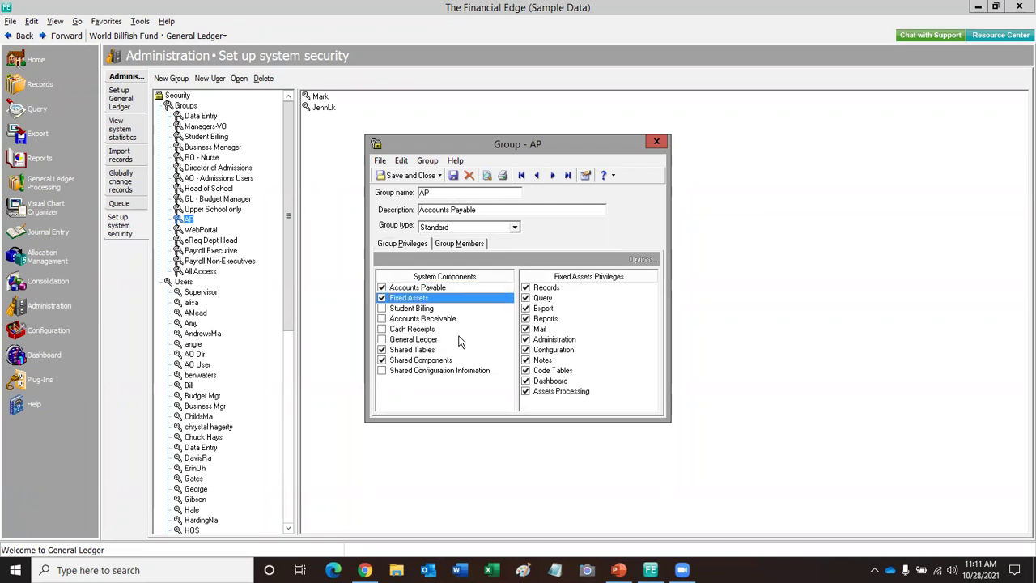
{"action": "left_click", "coordinate": [419, 289]}
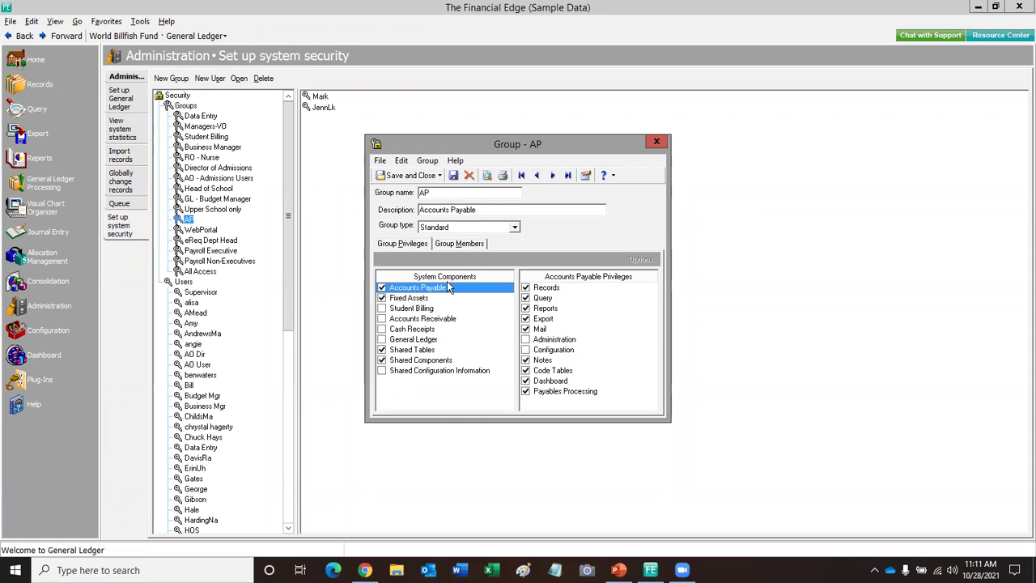
{"action": "left_click", "coordinate": [409, 299]}
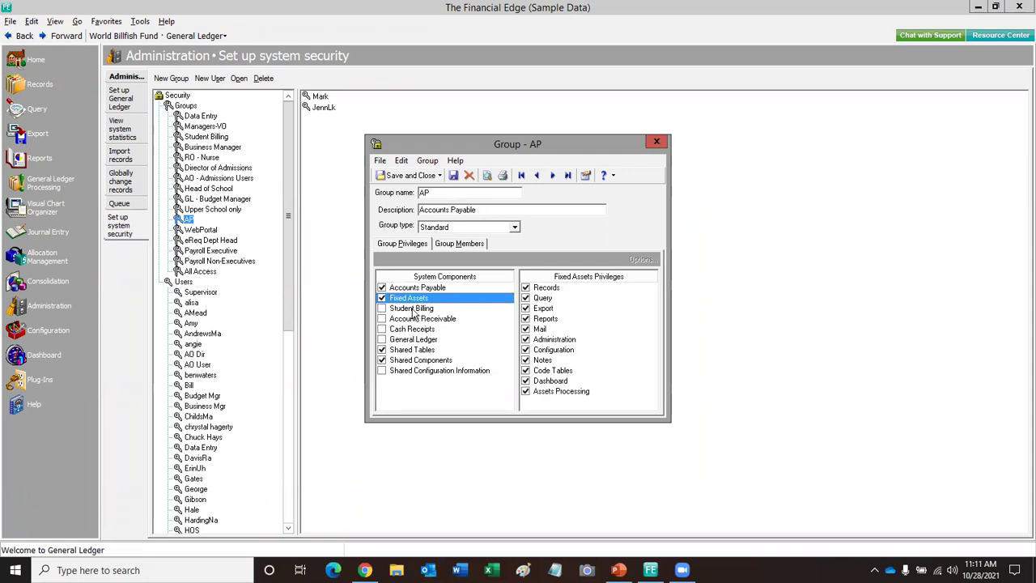
{"action": "left_click", "coordinate": [411, 311]}
{"action": "left_click", "coordinate": [411, 321]}
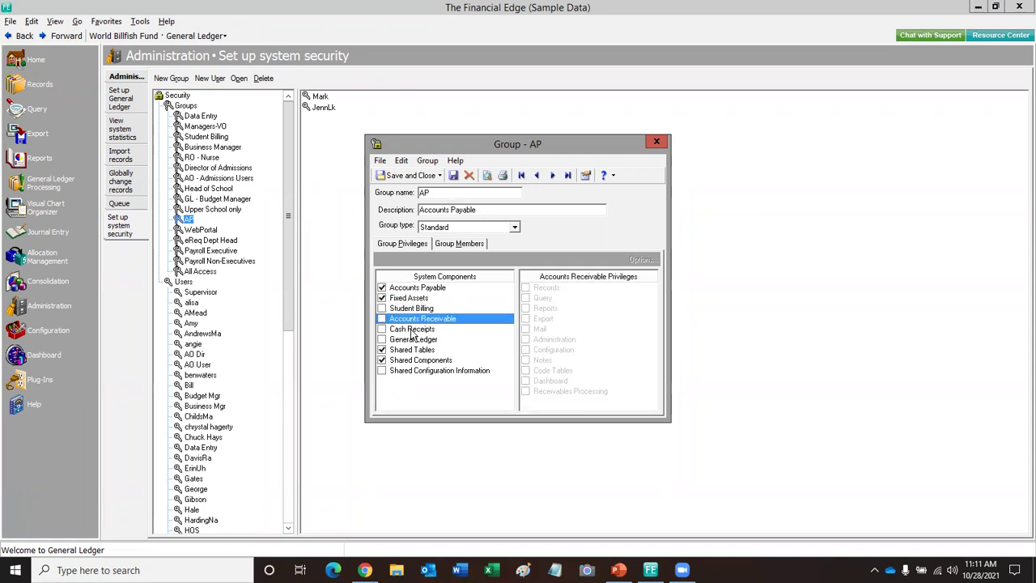
{"action": "left_click", "coordinate": [382, 320]}
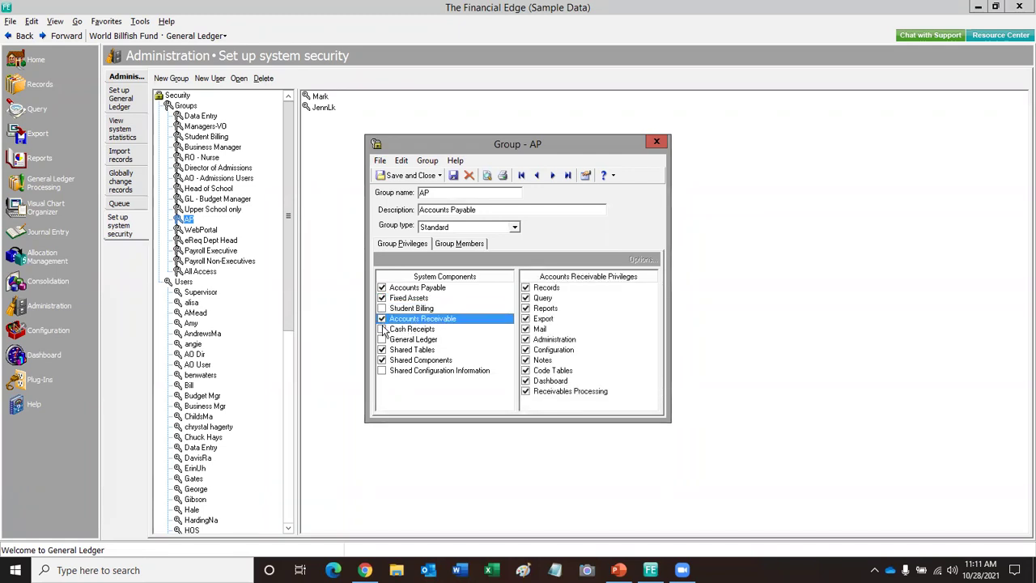
{"action": "left_click", "coordinate": [382, 330]}
{"action": "left_click", "coordinate": [382, 340]}
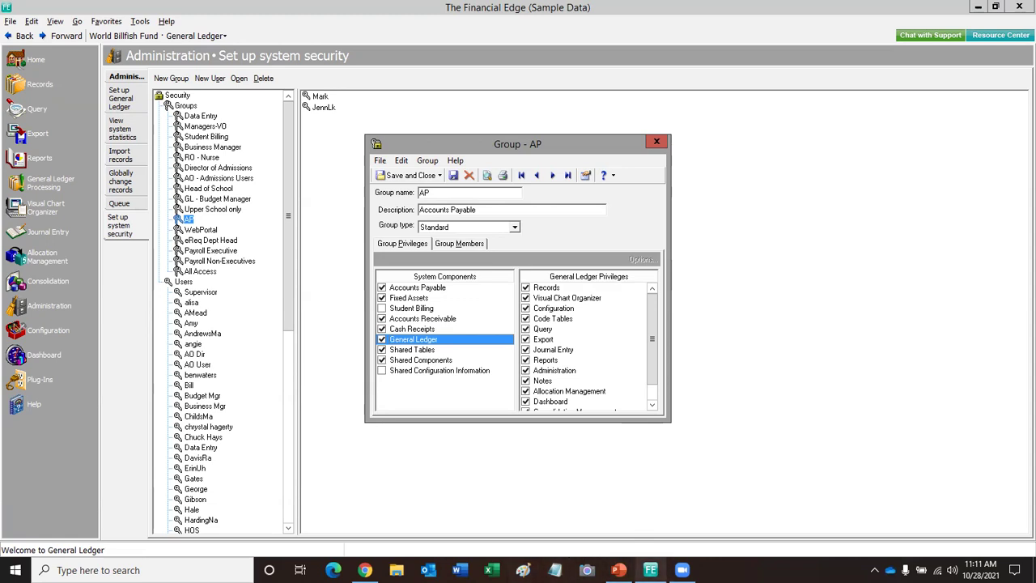
{"action": "mouse_move", "coordinate": [682, 570]}
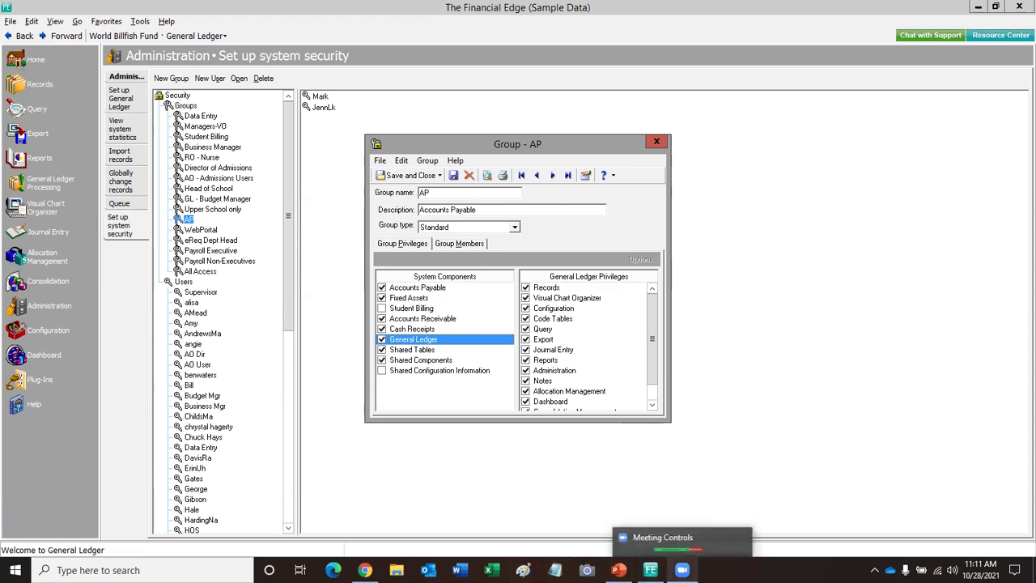
{"action": "left_click", "coordinate": [693, 555]}
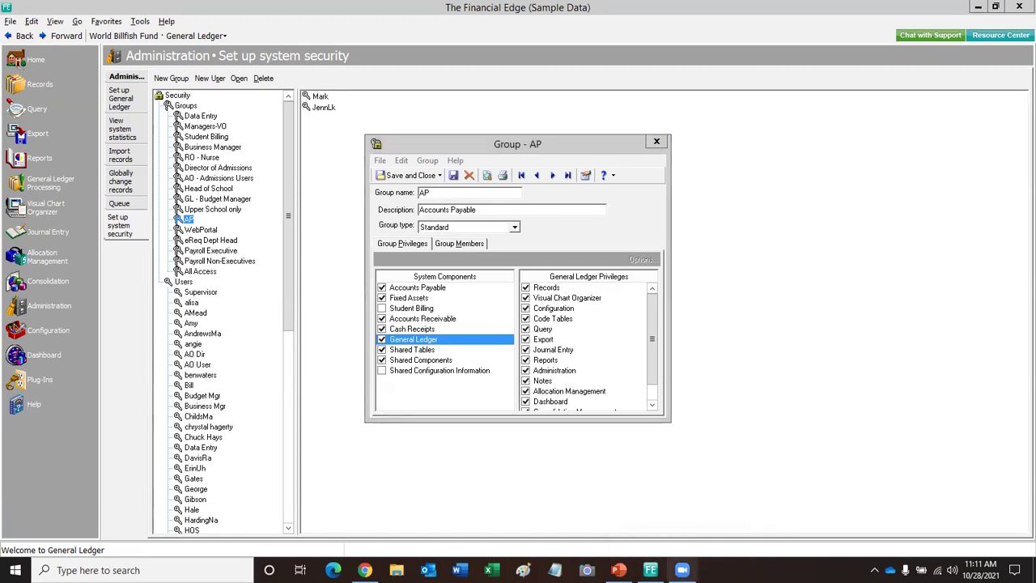
Step: Open the detailed security options for the Records privilege of Accounts Payable, showing the Vendors privileges
{"action": "left_click", "coordinate": [454, 288]}
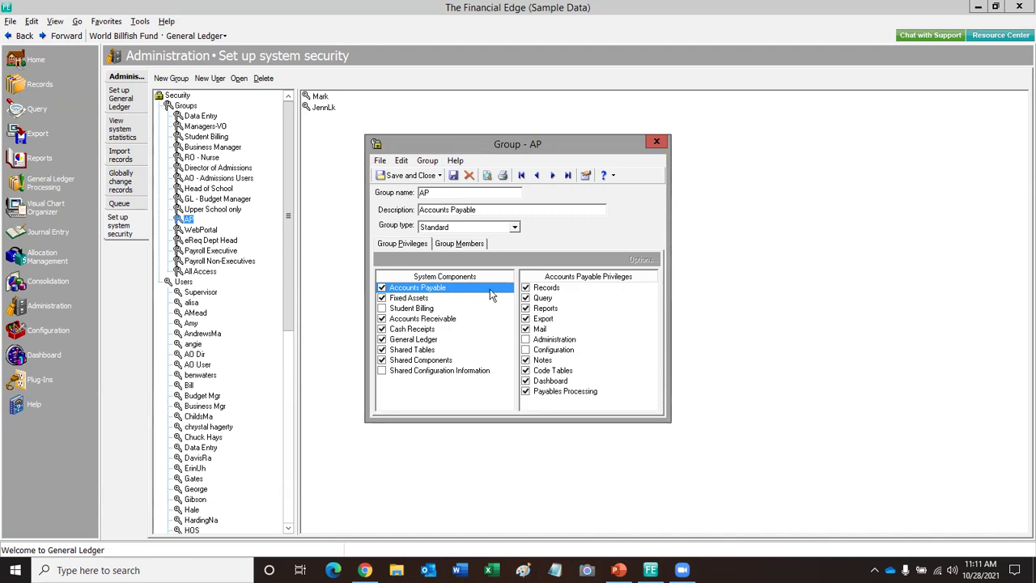
{"action": "left_click", "coordinate": [550, 289]}
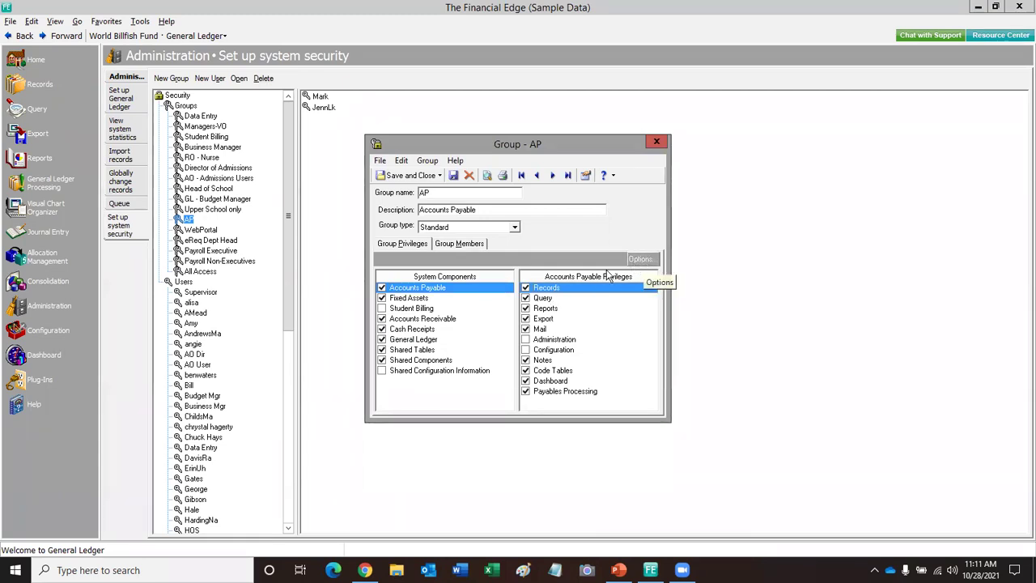
{"action": "left_click", "coordinate": [475, 287]}
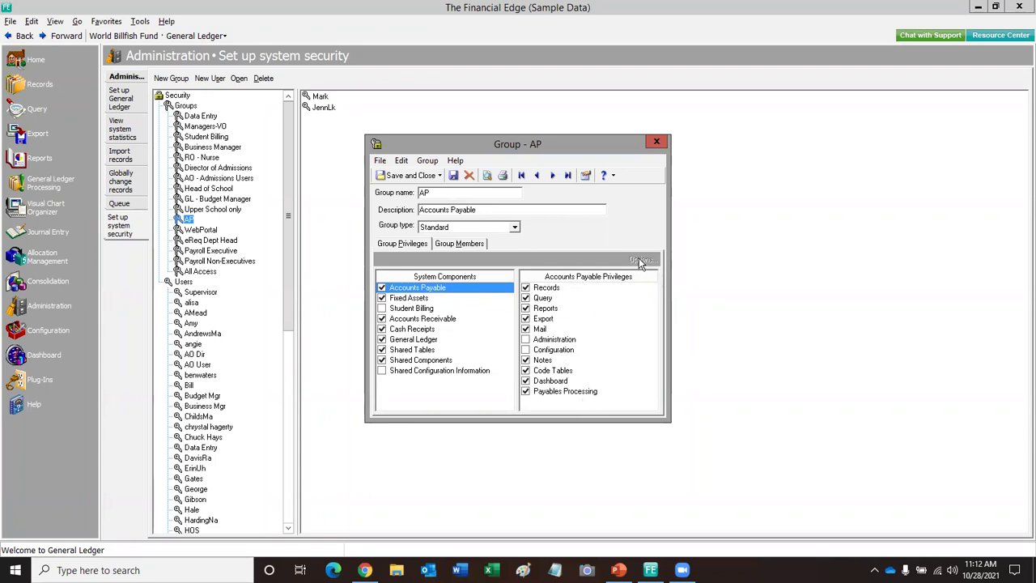
{"action": "left_click", "coordinate": [544, 289]}
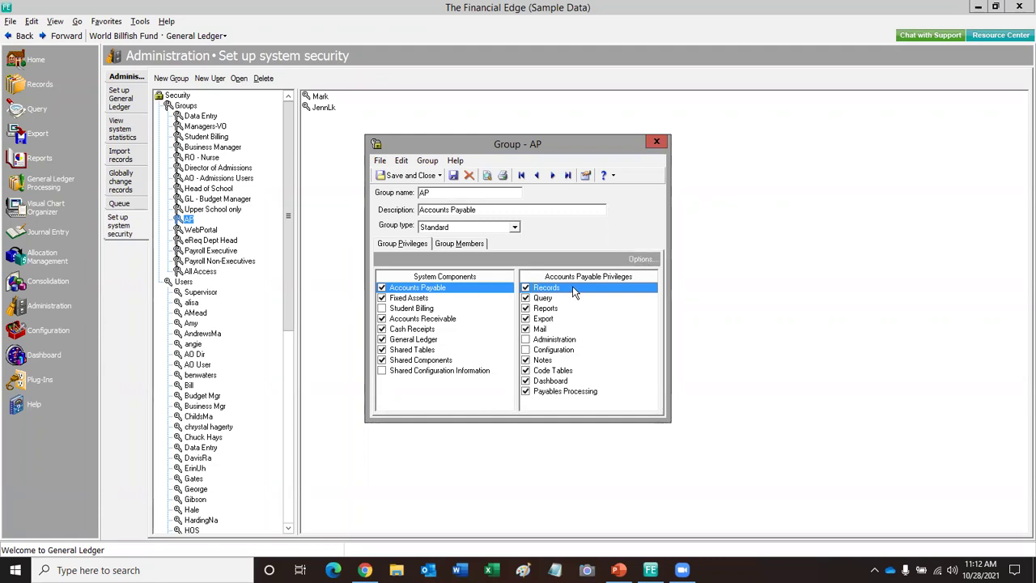
{"action": "left_click", "coordinate": [643, 259]}
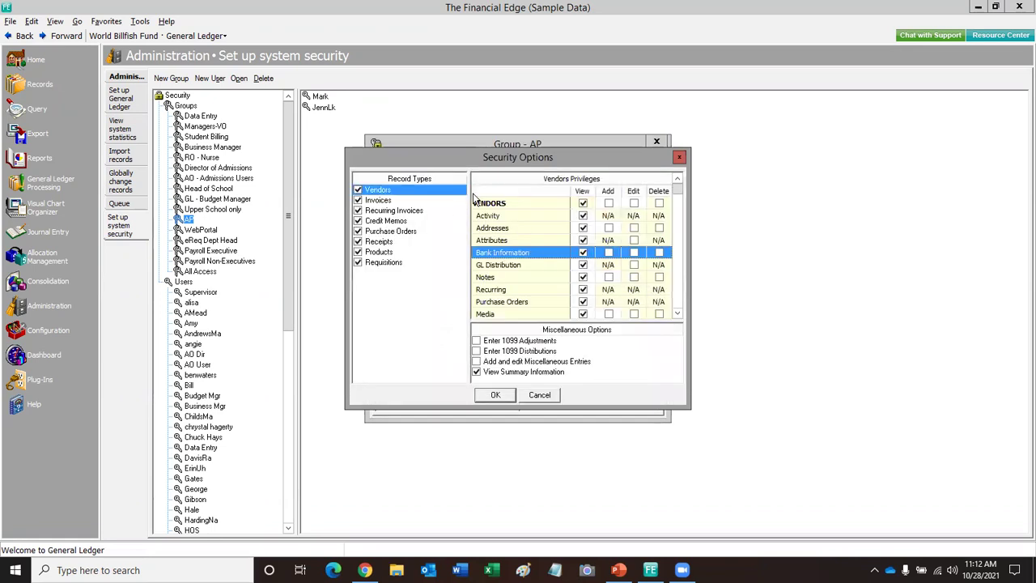
{"action": "left_click_drag", "start_coordinate": [485, 156], "coordinate": [667, 174]}
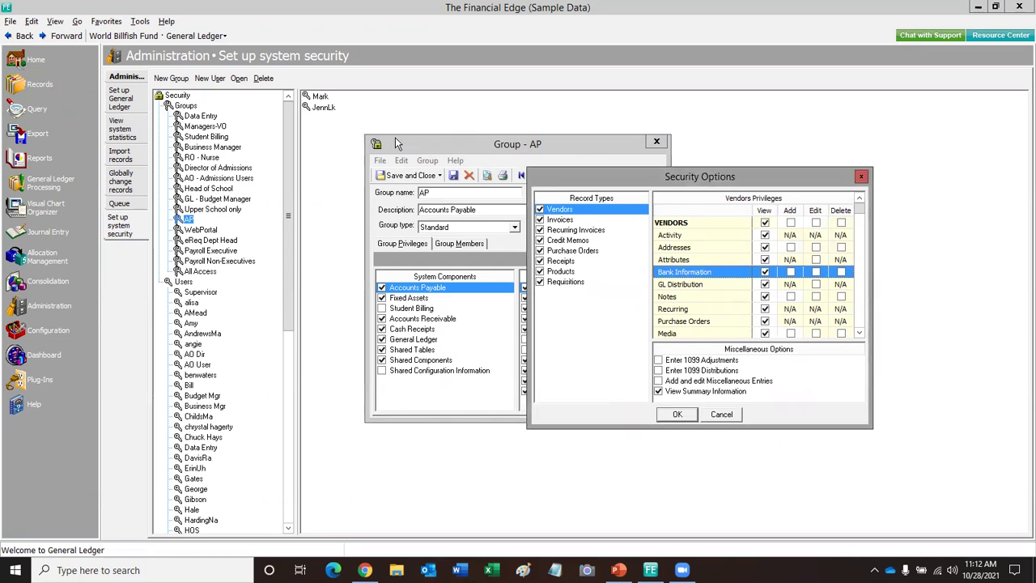
{"action": "left_click_drag", "start_coordinate": [734, 175], "coordinate": [779, 157]}
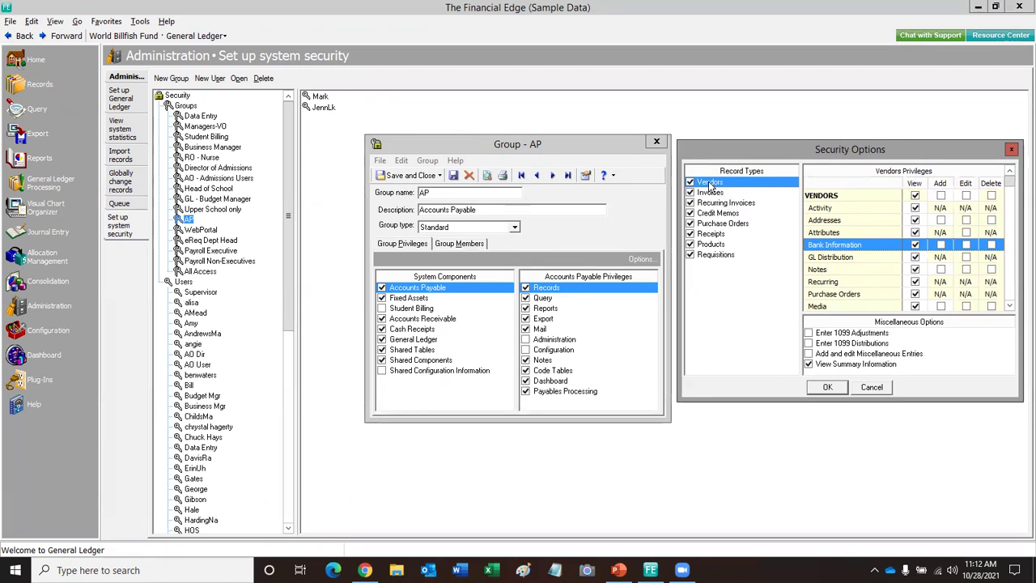
{"action": "left_click_drag", "start_coordinate": [816, 149], "coordinate": [436, 117]}
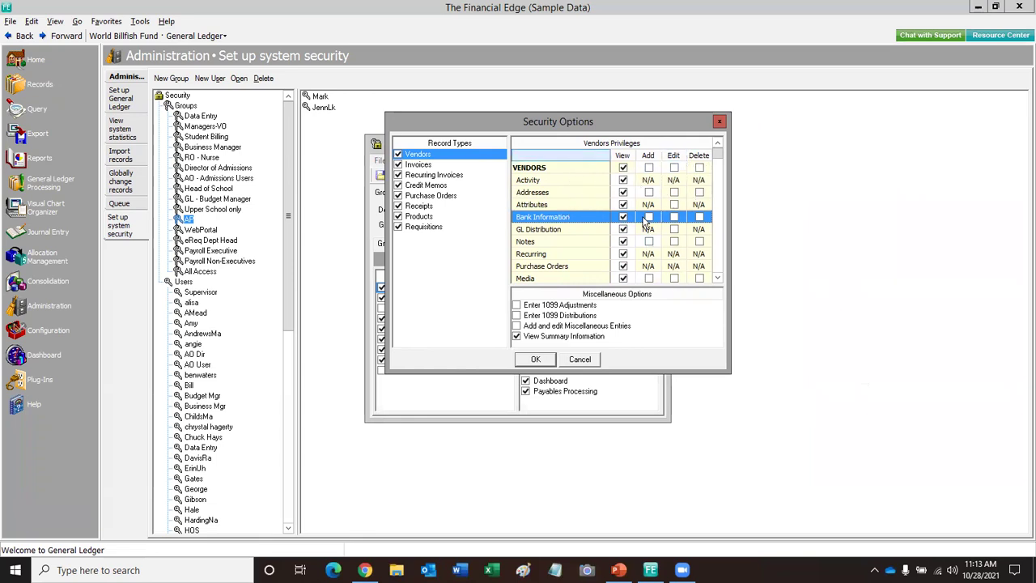
Step: Allow adding vendors and their Addresses, Bank Information, Notes, Media and Actions in the Vendors privileges
{"action": "left_click", "coordinate": [649, 167]}
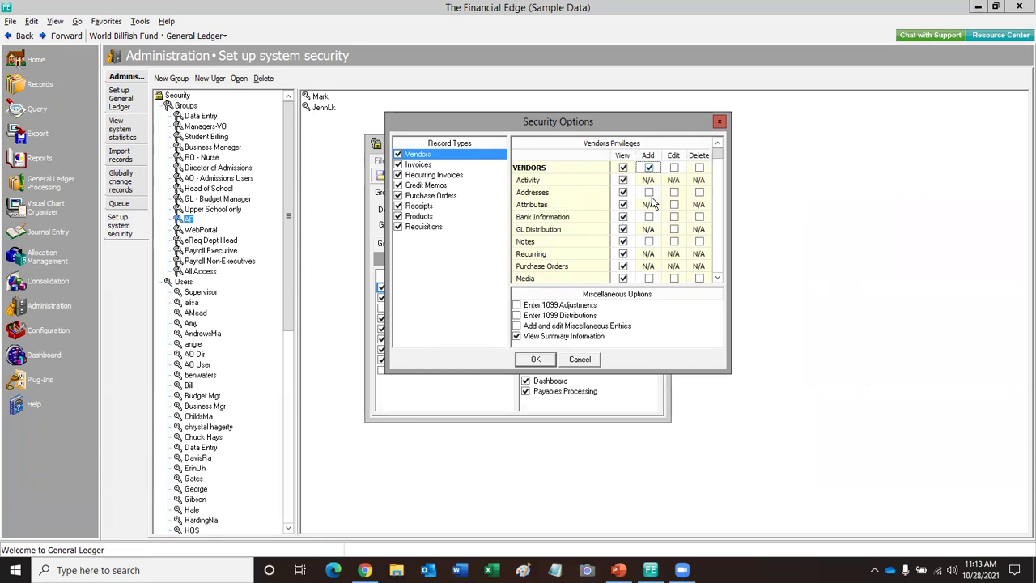
{"action": "left_click", "coordinate": [649, 192]}
{"action": "left_click", "coordinate": [650, 217]}
{"action": "left_click", "coordinate": [649, 218]}
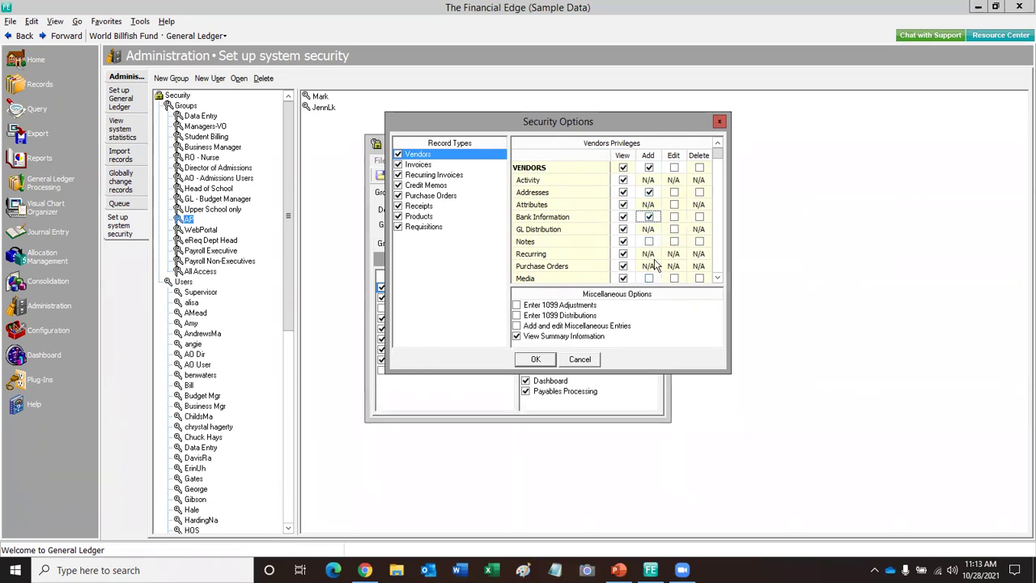
{"action": "left_click", "coordinate": [649, 241]}
{"action": "left_click", "coordinate": [648, 278]}
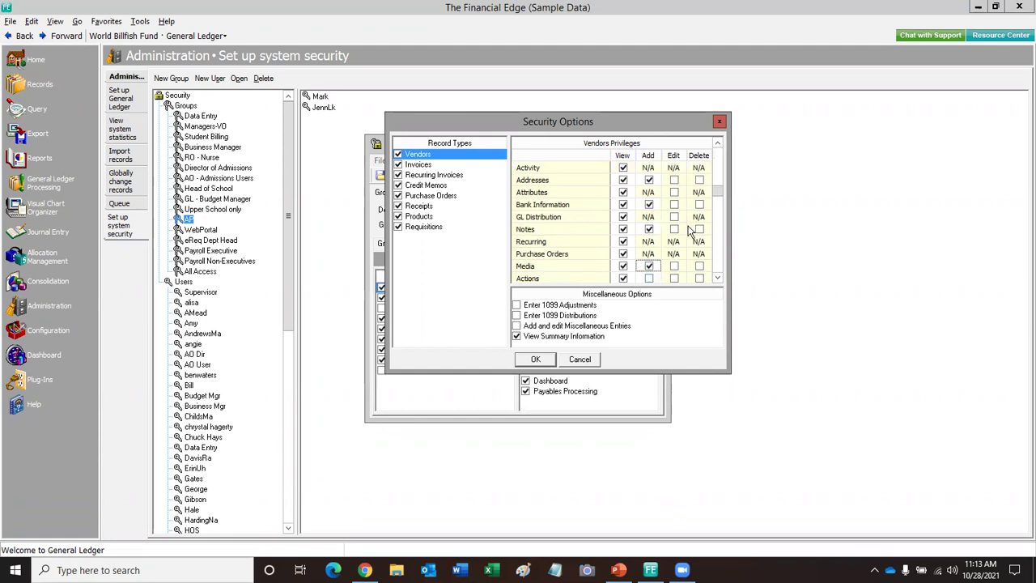
{"action": "left_click", "coordinate": [650, 277]}
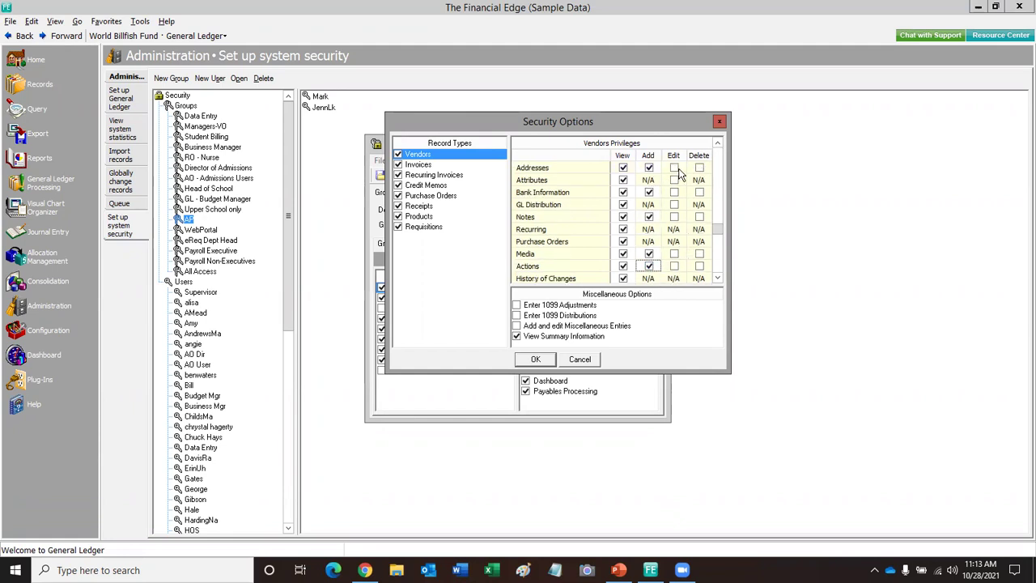
{"action": "left_click", "coordinate": [684, 173]}
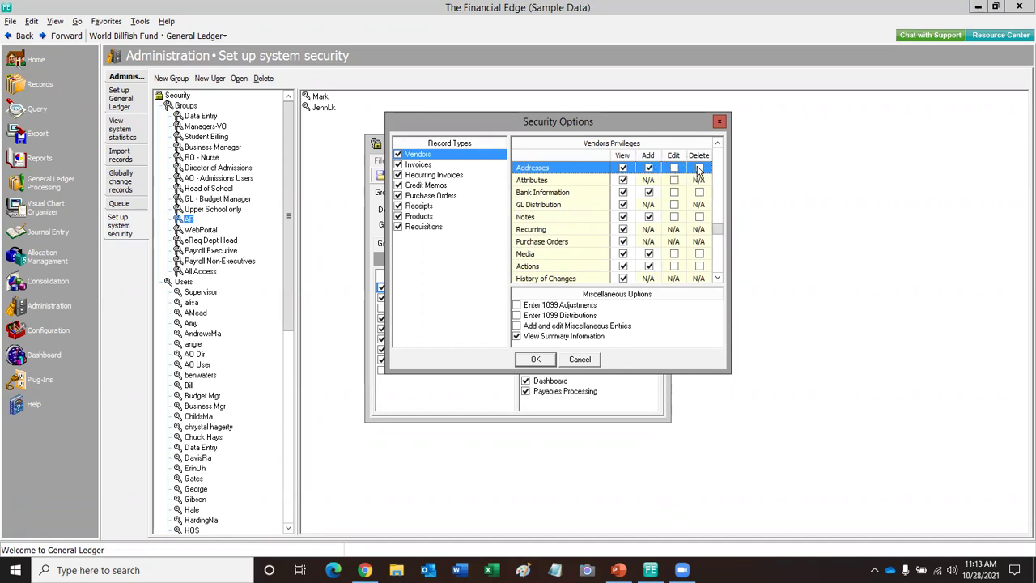
{"action": "left_click_drag", "start_coordinate": [719, 227], "coordinate": [712, 156]}
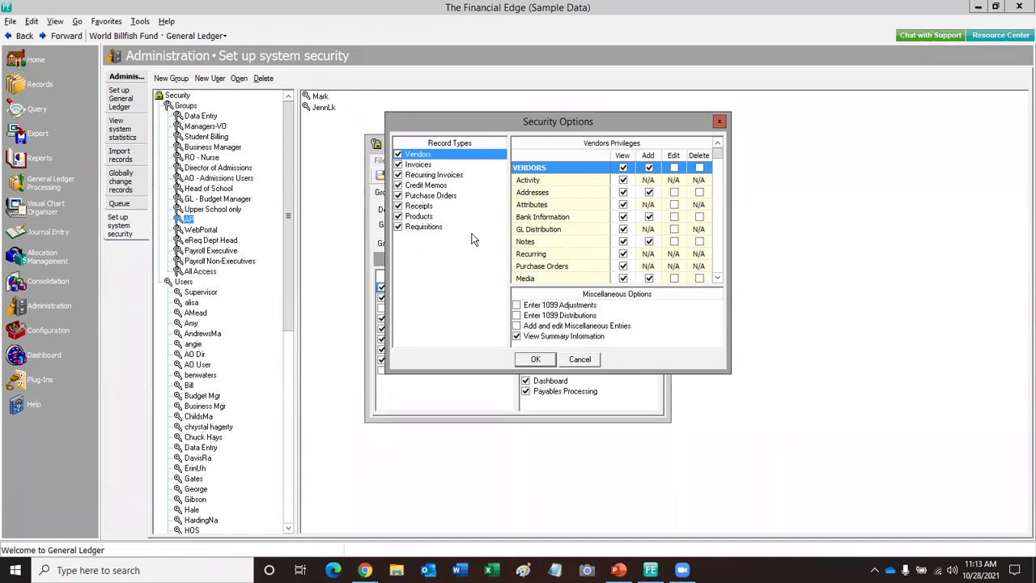
Step: Review the Invoices and Recurring Invoices privileges, keeping invoice deletion allowed, and accept the record security options
{"action": "left_click", "coordinate": [415, 165]}
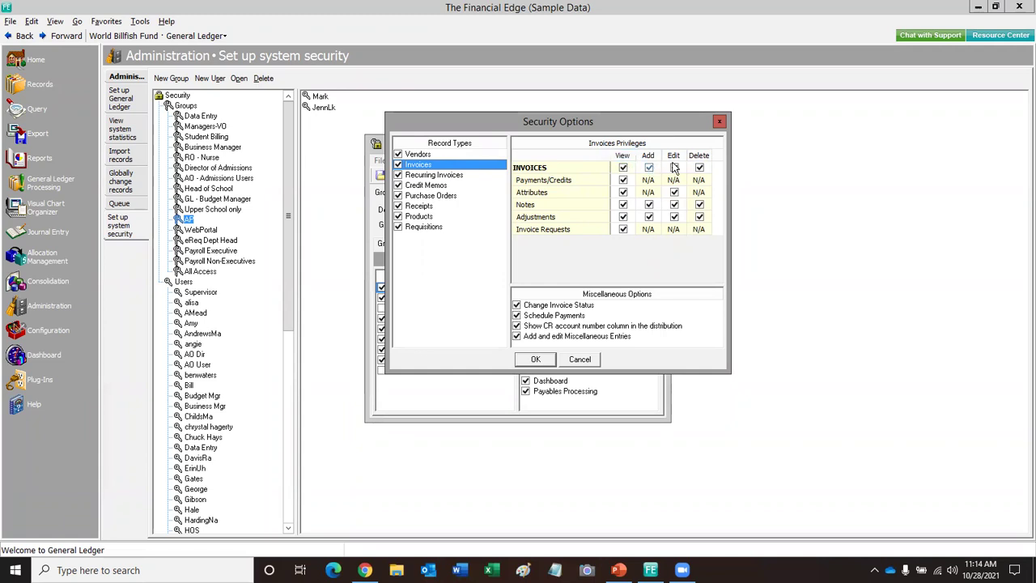
{"action": "left_click", "coordinate": [698, 168]}
{"action": "left_click", "coordinate": [699, 168]}
{"action": "left_click", "coordinate": [447, 176]}
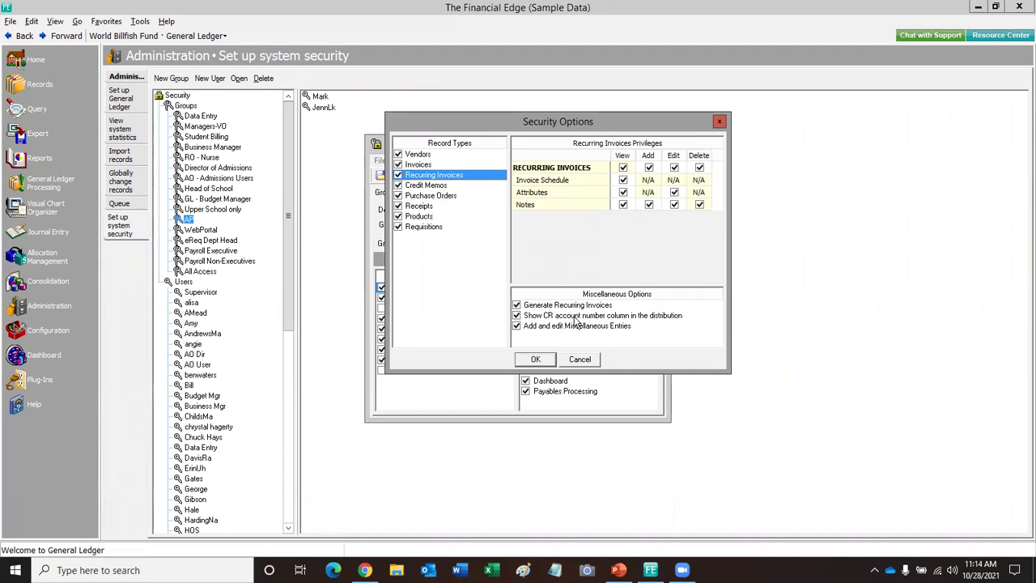
{"action": "left_click", "coordinate": [536, 359]}
Step: Check which Accounts Payable privileges have further options, and examine the report types available under Reports
{"action": "left_click", "coordinate": [405, 299]}
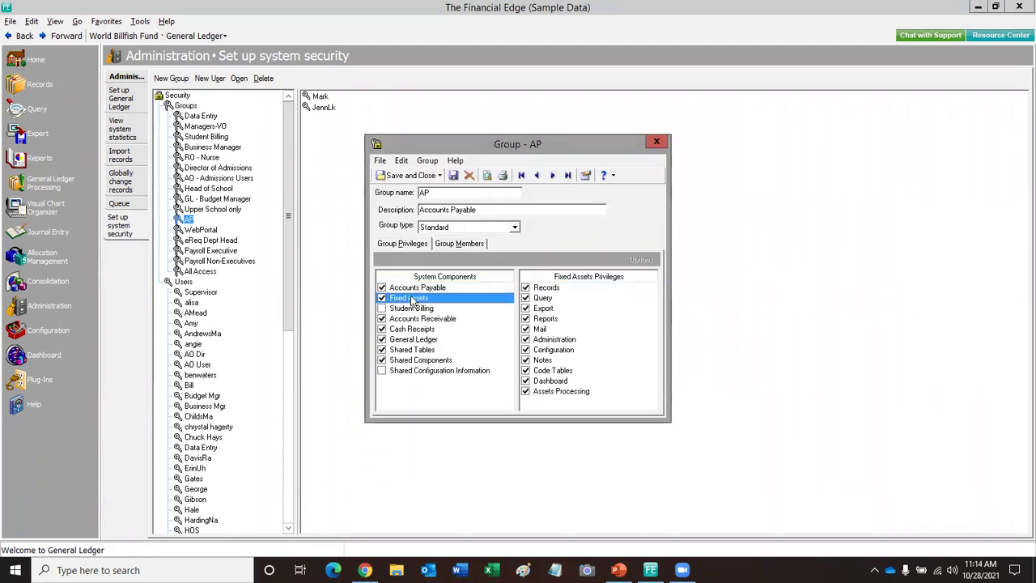
{"action": "left_click", "coordinate": [408, 290]}
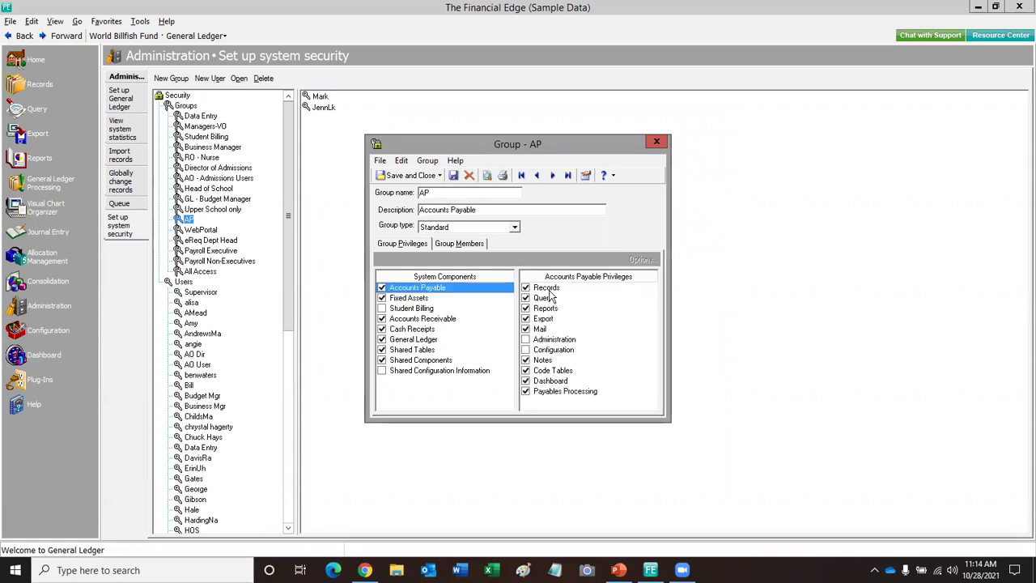
{"action": "left_click", "coordinate": [544, 299]}
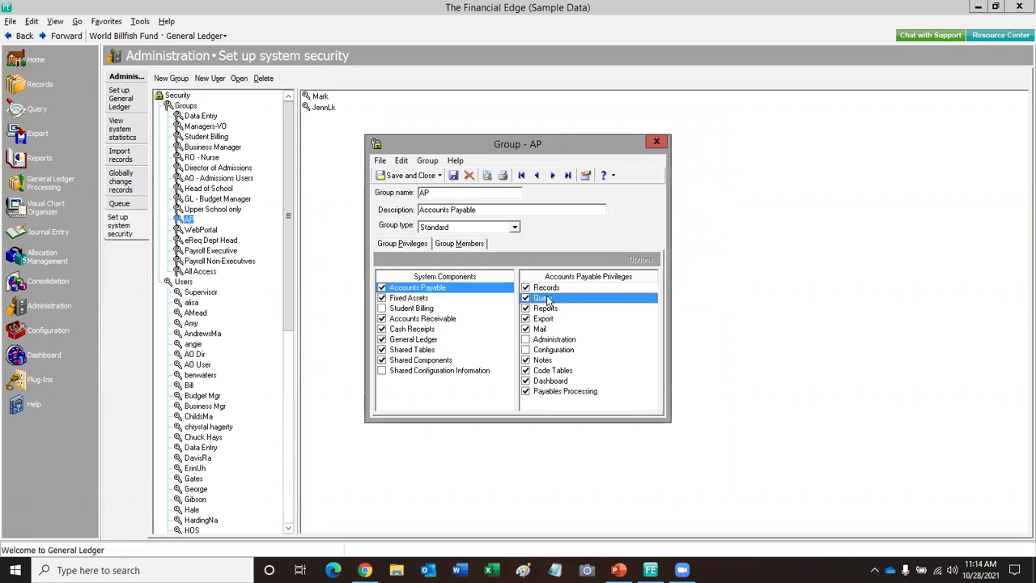
{"action": "left_click", "coordinate": [547, 309]}
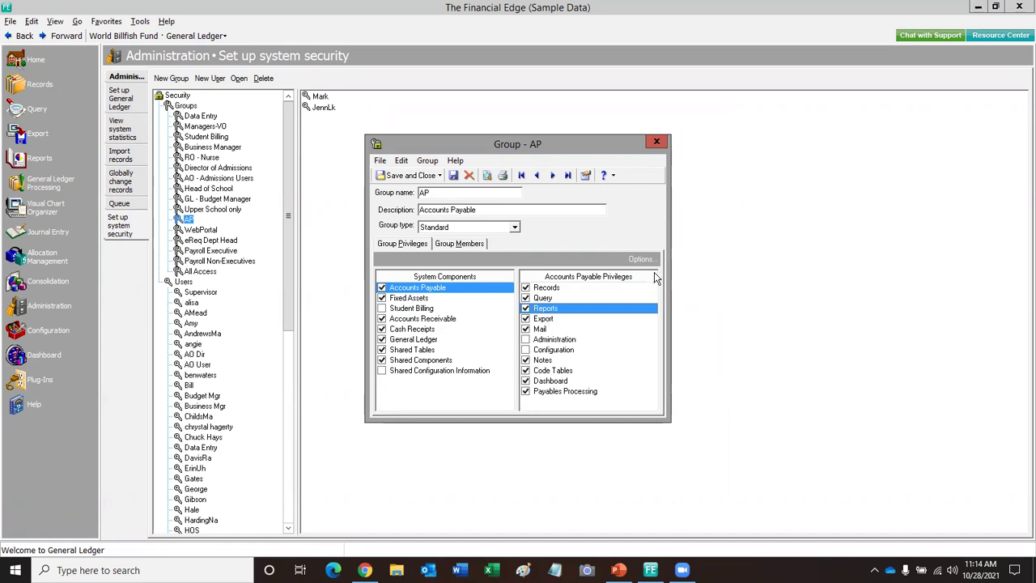
{"action": "left_click", "coordinate": [542, 299]}
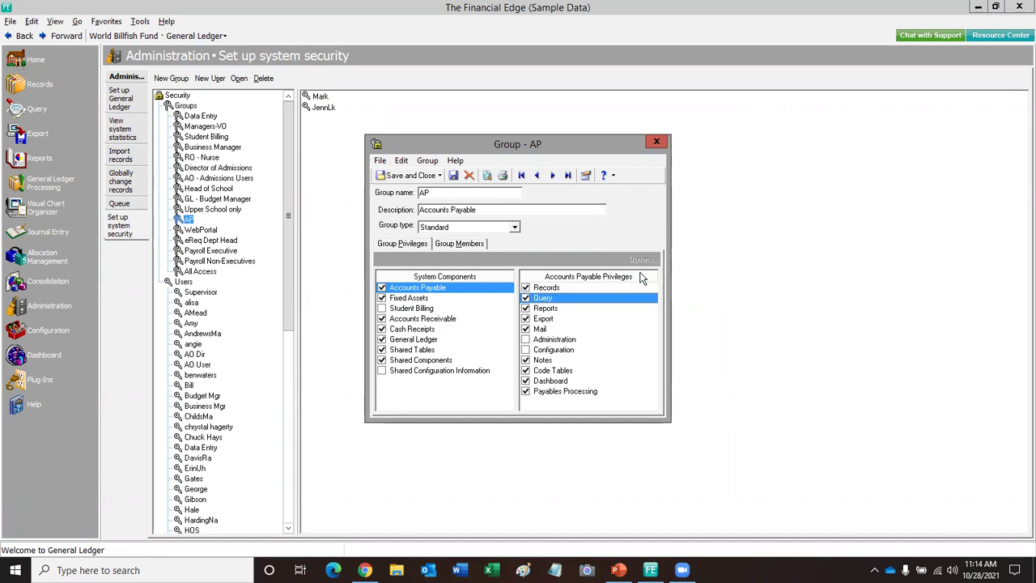
{"action": "left_click", "coordinate": [547, 308]}
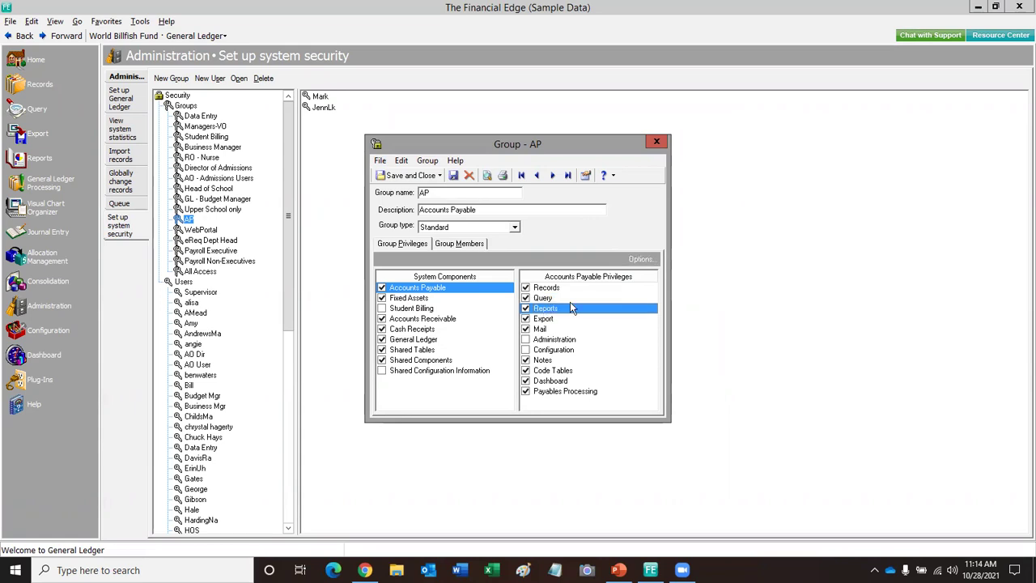
{"action": "left_click", "coordinate": [642, 260]}
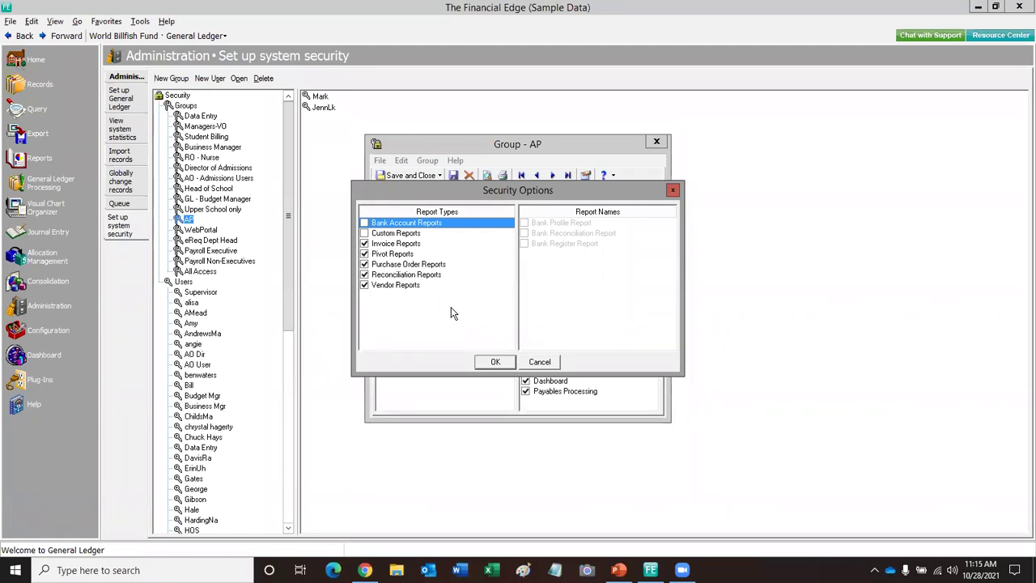
{"action": "left_click", "coordinate": [495, 362]}
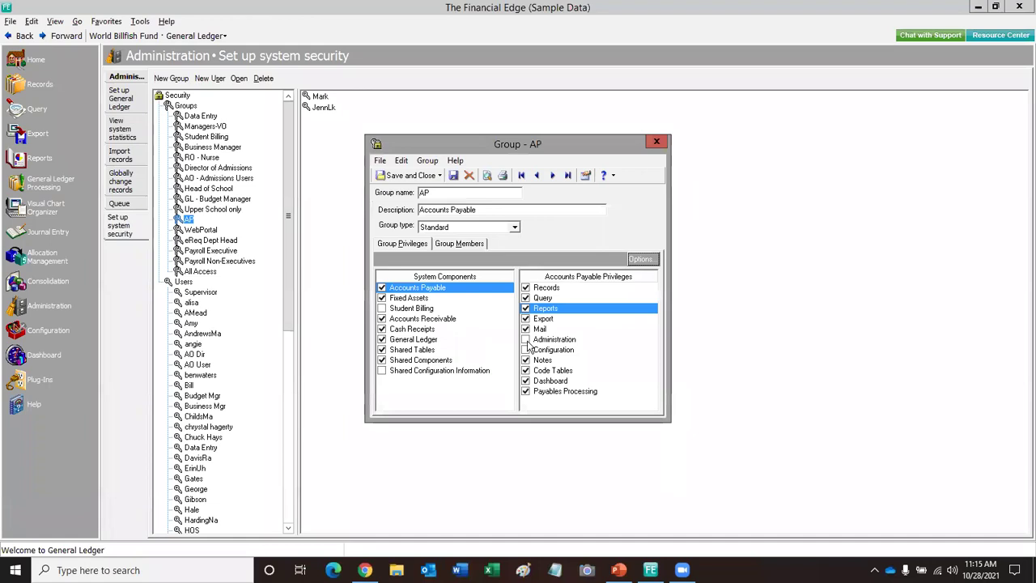
Step: Examine the detailed Assets privileges under the Fixed Assets Records privilege, and close them without changes
{"action": "left_click", "coordinate": [417, 300]}
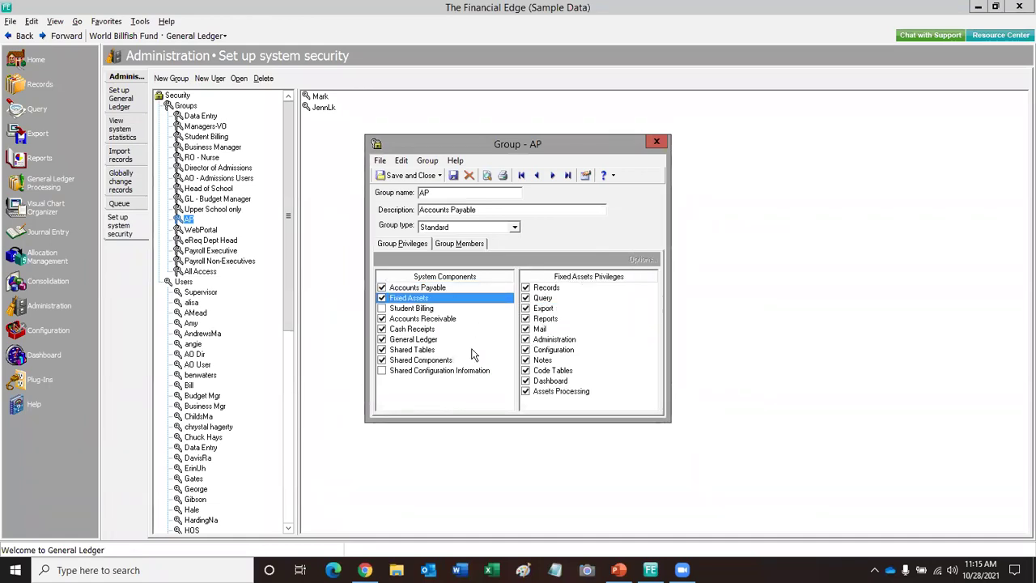
{"action": "left_click", "coordinate": [555, 290]}
{"action": "left_click", "coordinate": [641, 259]}
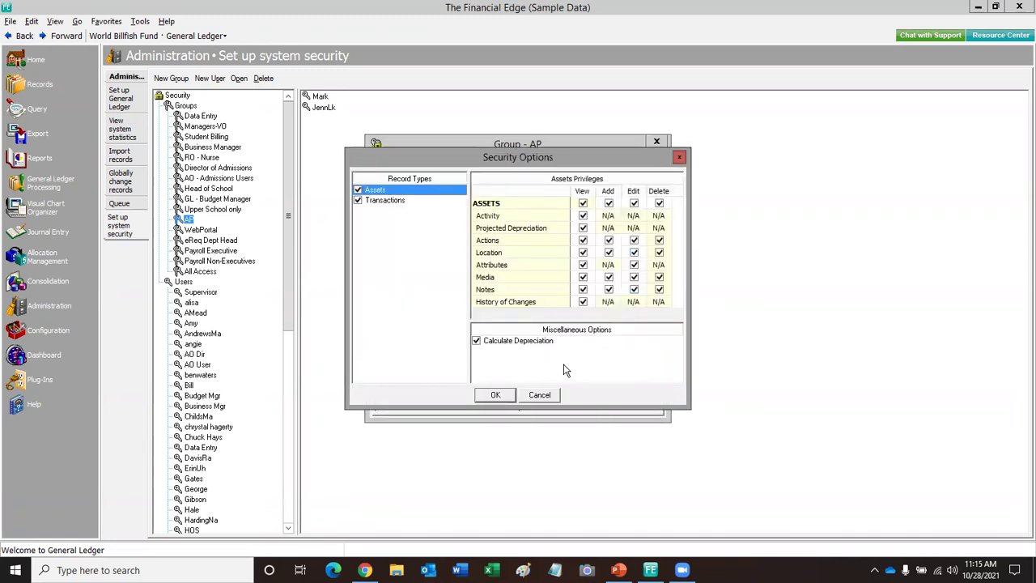
{"action": "left_click", "coordinate": [546, 396]}
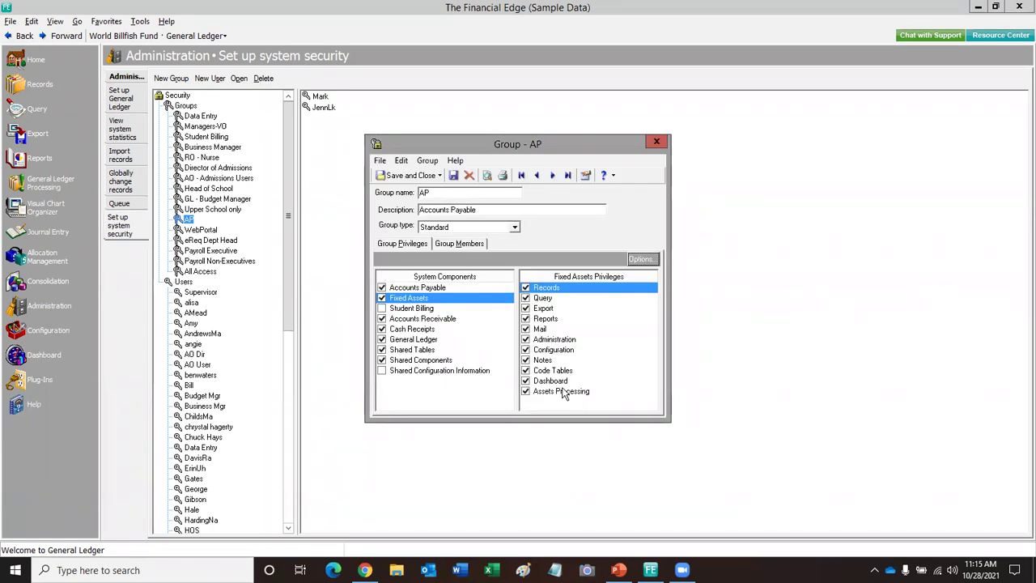
Step: Close the AP group, then examine the Accounts Payable Records privilege in a new group without saving it
{"action": "left_click", "coordinate": [662, 139]}
{"action": "left_click", "coordinate": [499, 333]}
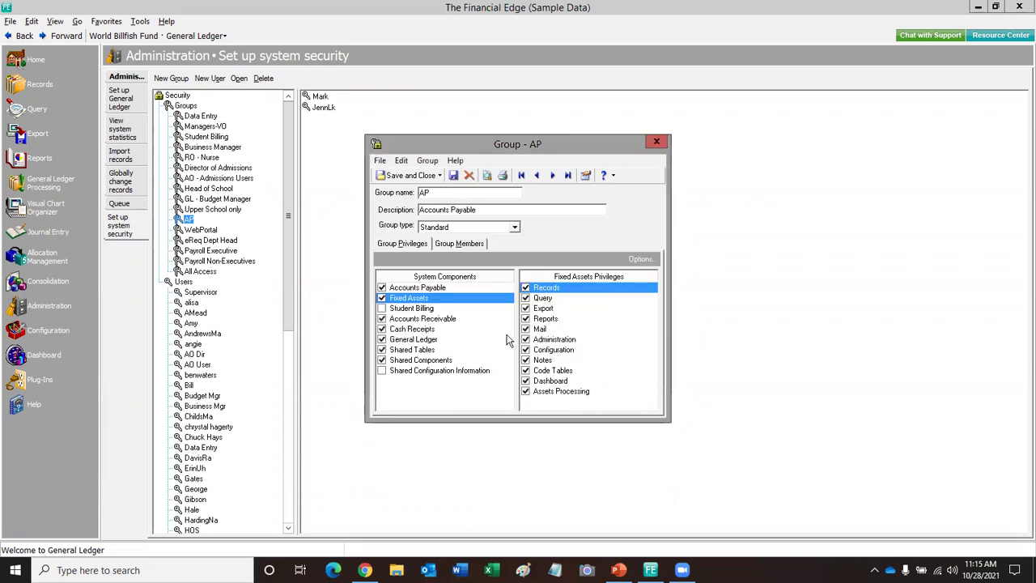
{"action": "left_click", "coordinate": [171, 78]}
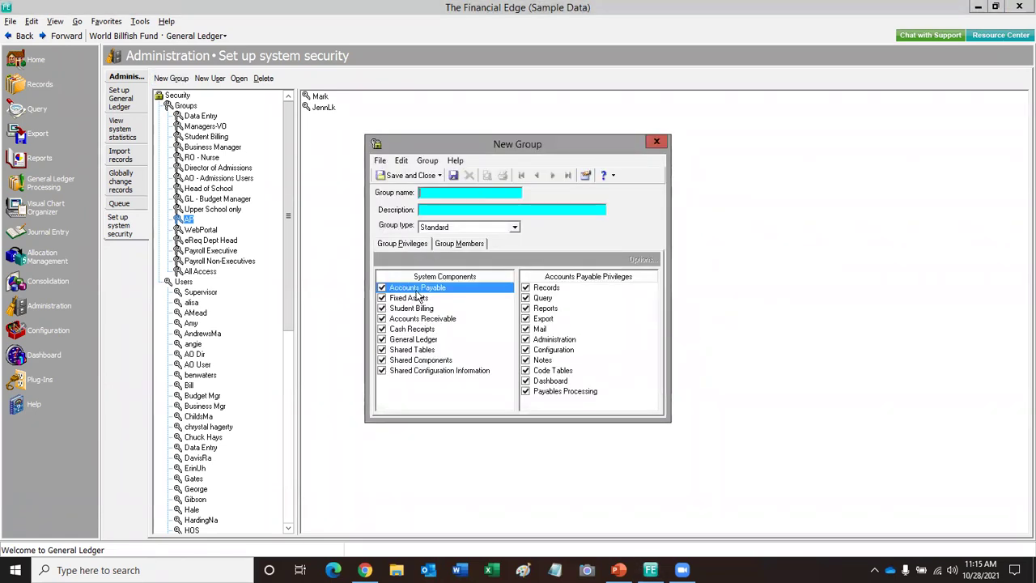
{"action": "left_click", "coordinate": [553, 290]}
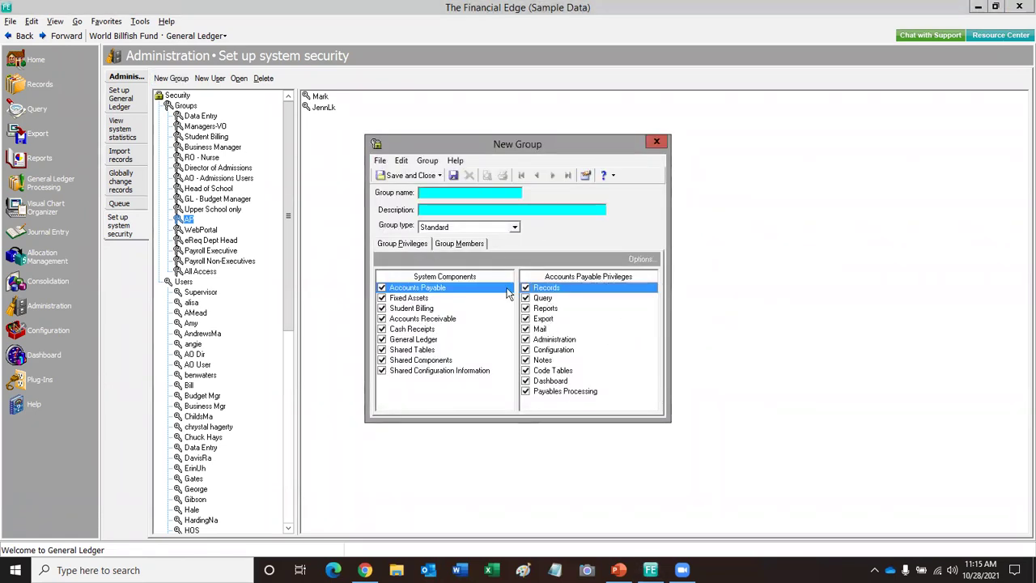
{"action": "left_click", "coordinate": [657, 143]}
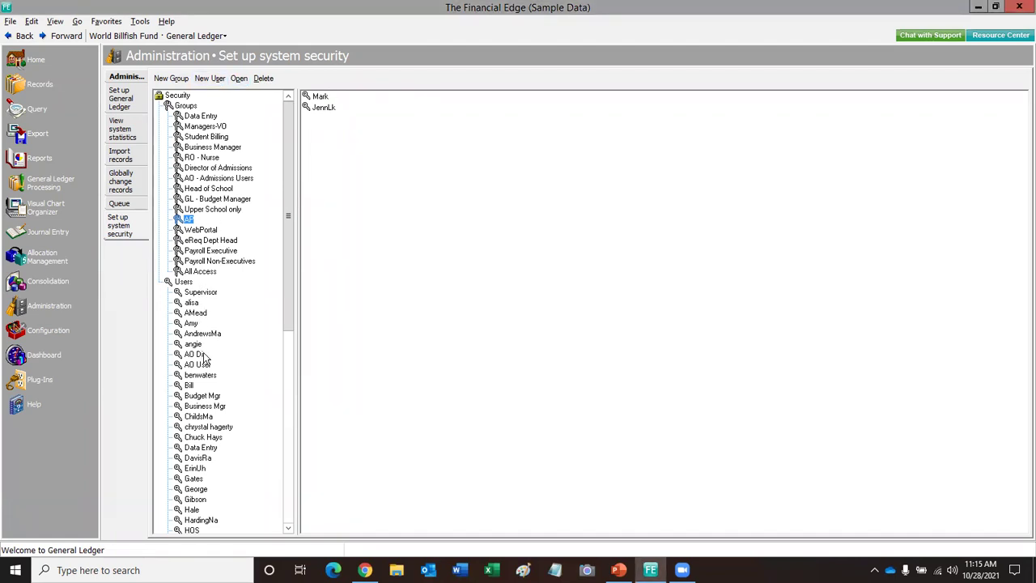
Step: Open the user account listed just above Budget Mgr, try Supervisor rights, and return it to Selected group rights
{"action": "left_click", "coordinate": [190, 386]}
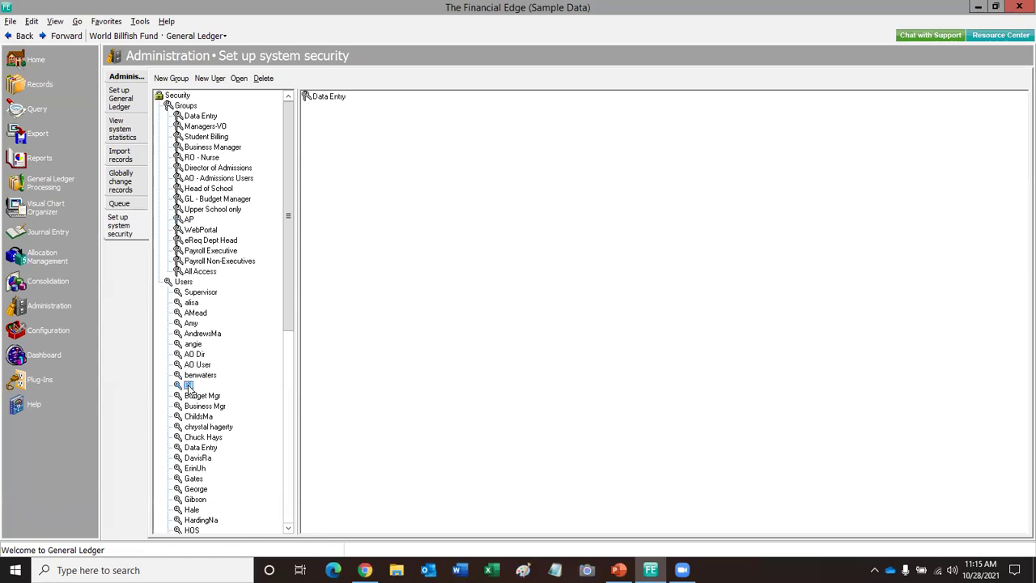
{"action": "double_click", "coordinate": [190, 386]}
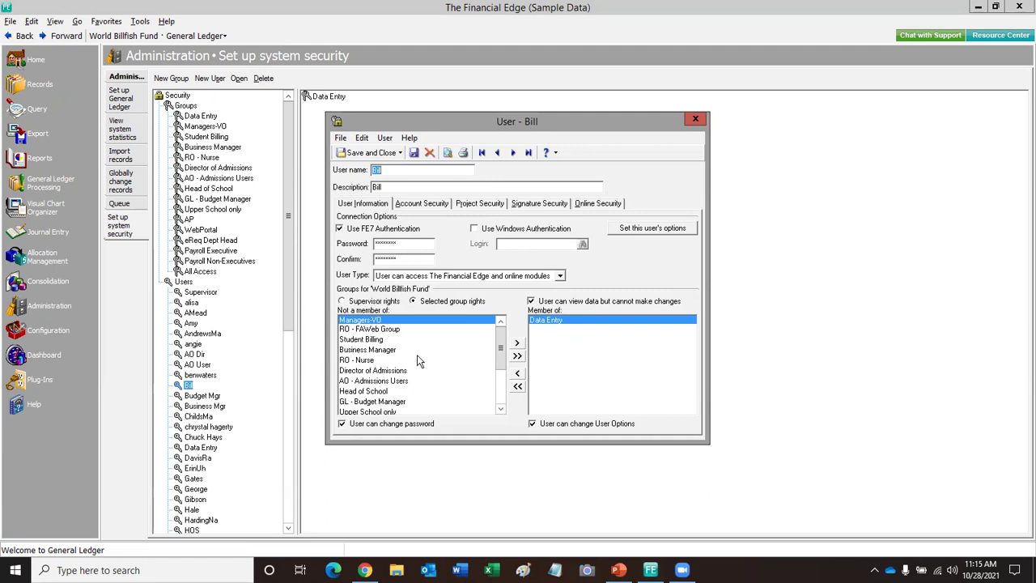
{"action": "left_click", "coordinate": [355, 303]}
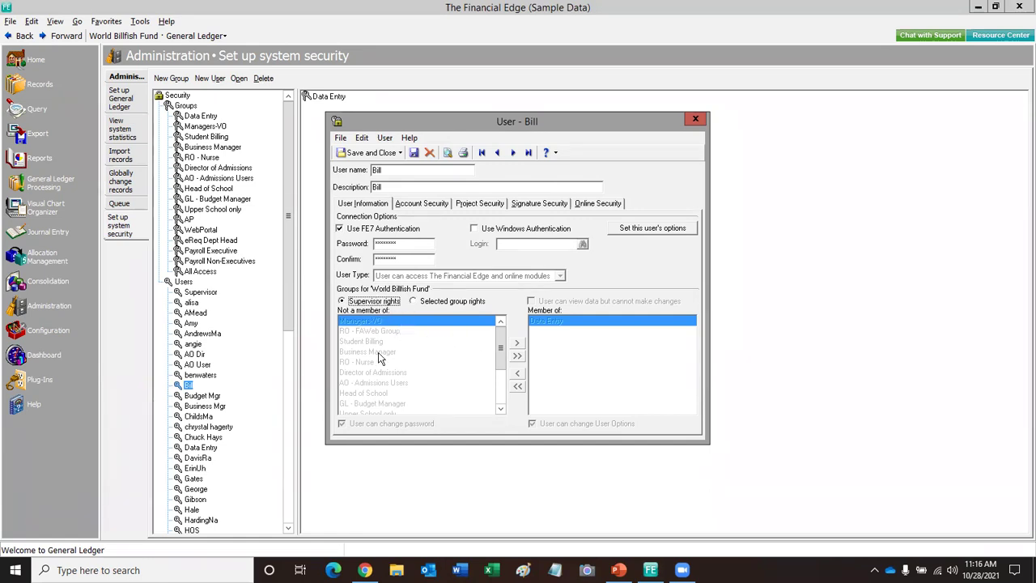
{"action": "left_click", "coordinate": [430, 302]}
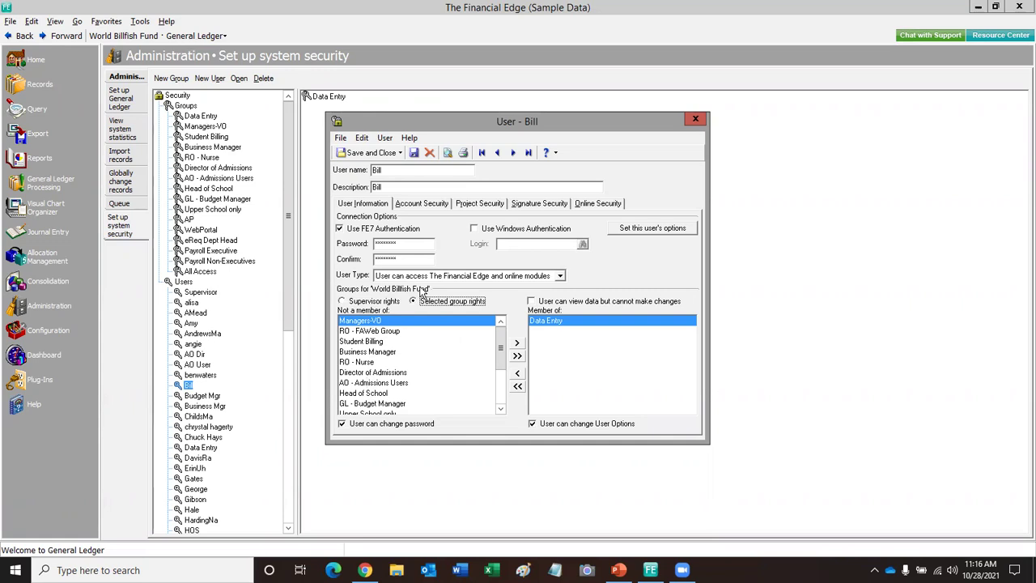
Step: Try adding the AP group to the user's memberships, and choose the user type for access to The Financial Edge and online modules
{"action": "left_click_drag", "start_coordinate": [501, 358], "coordinate": [502, 387]}
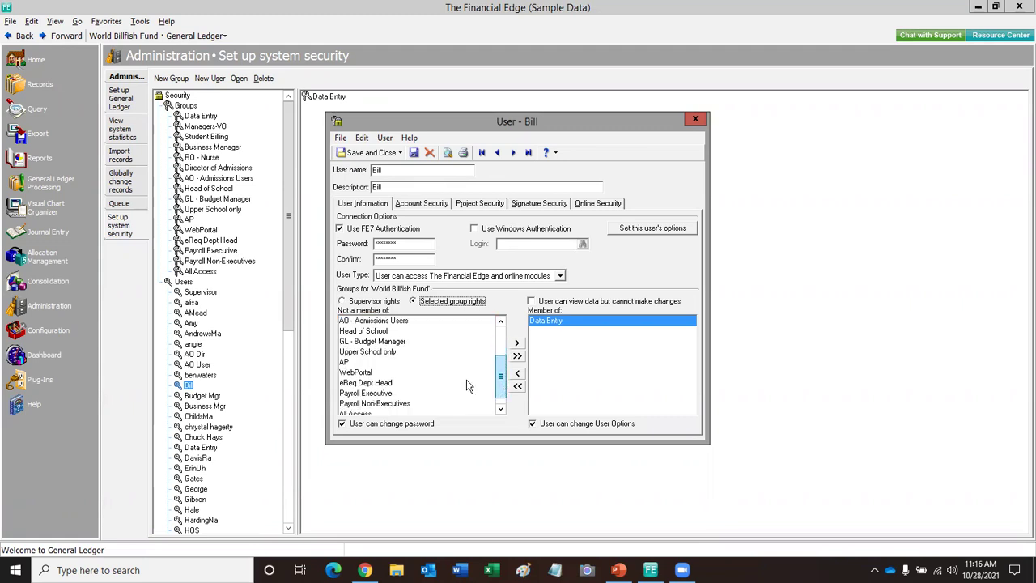
{"action": "left_click", "coordinate": [350, 362]}
{"action": "left_click", "coordinate": [517, 345]}
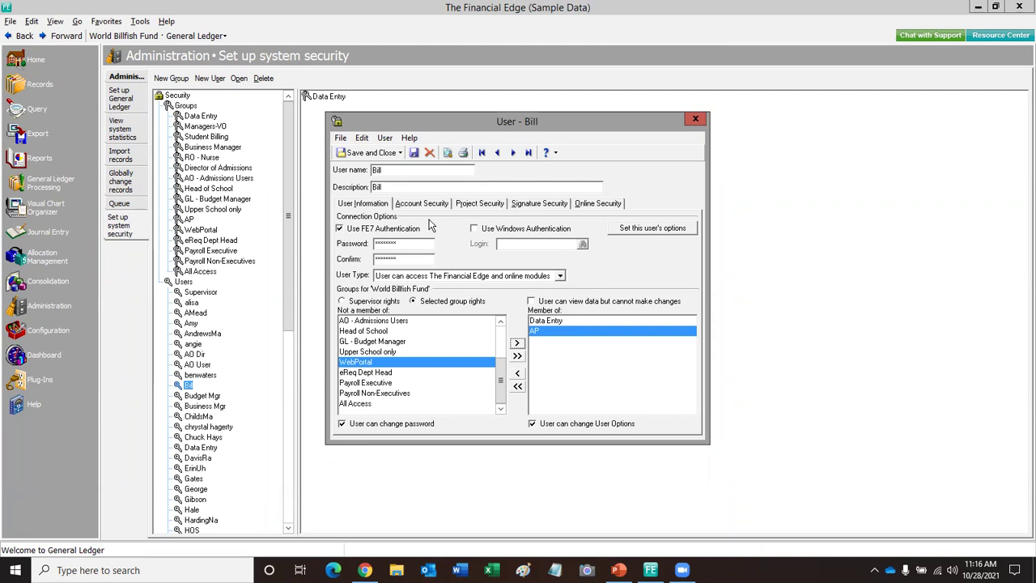
{"action": "left_click", "coordinate": [560, 276]}
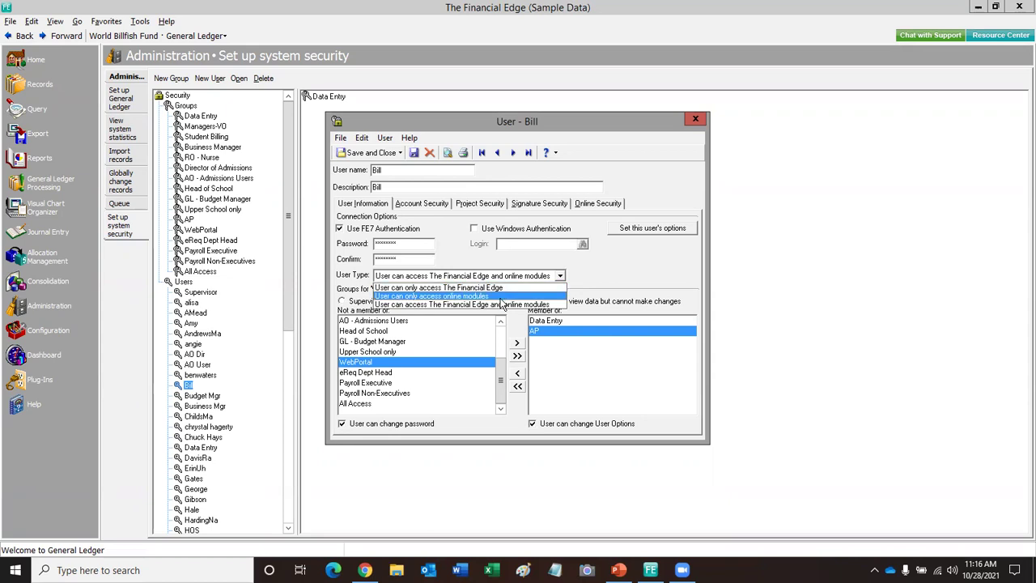
{"action": "left_click", "coordinate": [503, 304]}
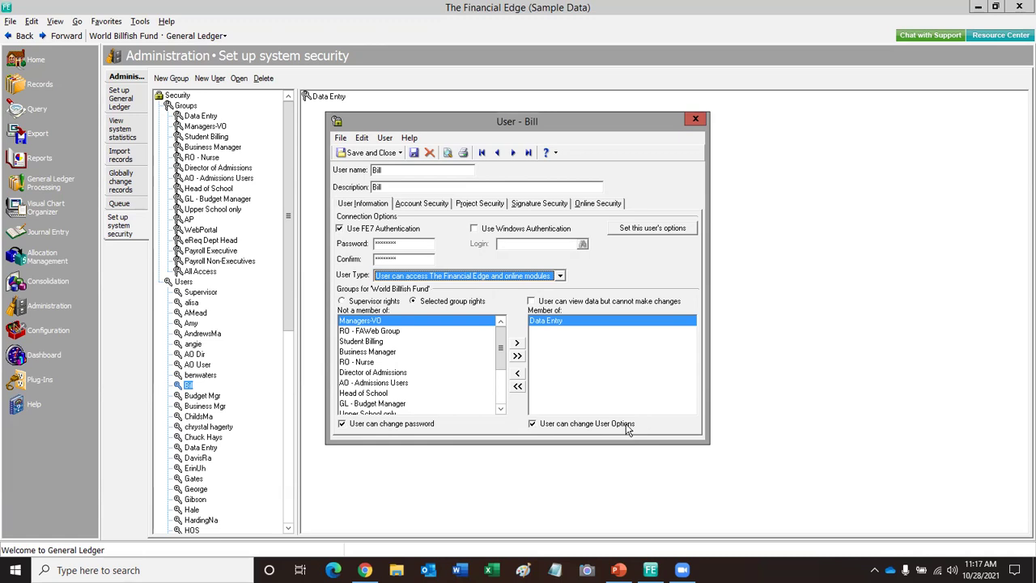
Step: Examine the General options set for this user, close them, and keep User can change User Options allowed
{"action": "left_click", "coordinate": [650, 228]}
{"action": "left_click", "coordinate": [652, 230]}
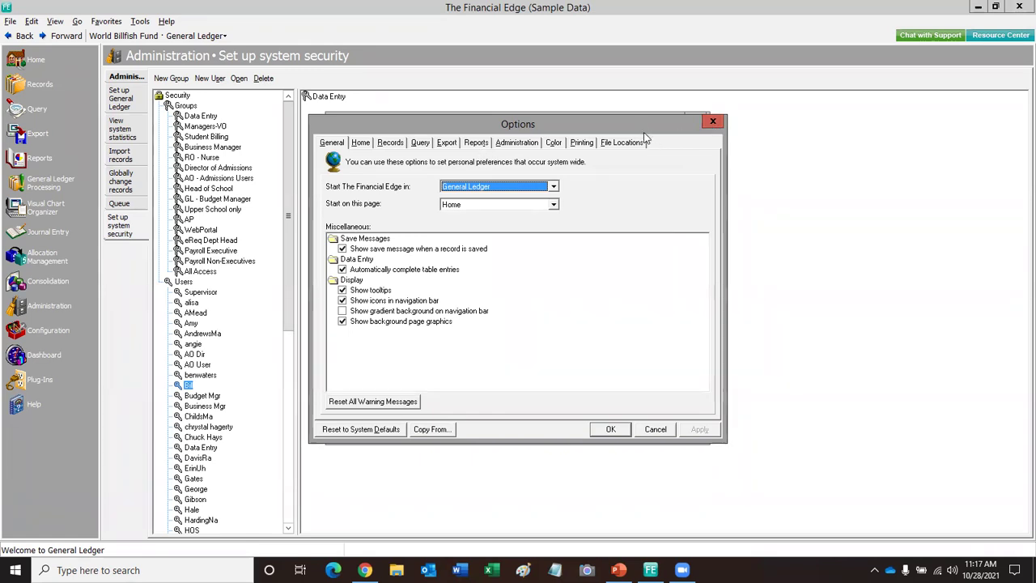
{"action": "left_click_drag", "start_coordinate": [646, 129], "coordinate": [643, 195]}
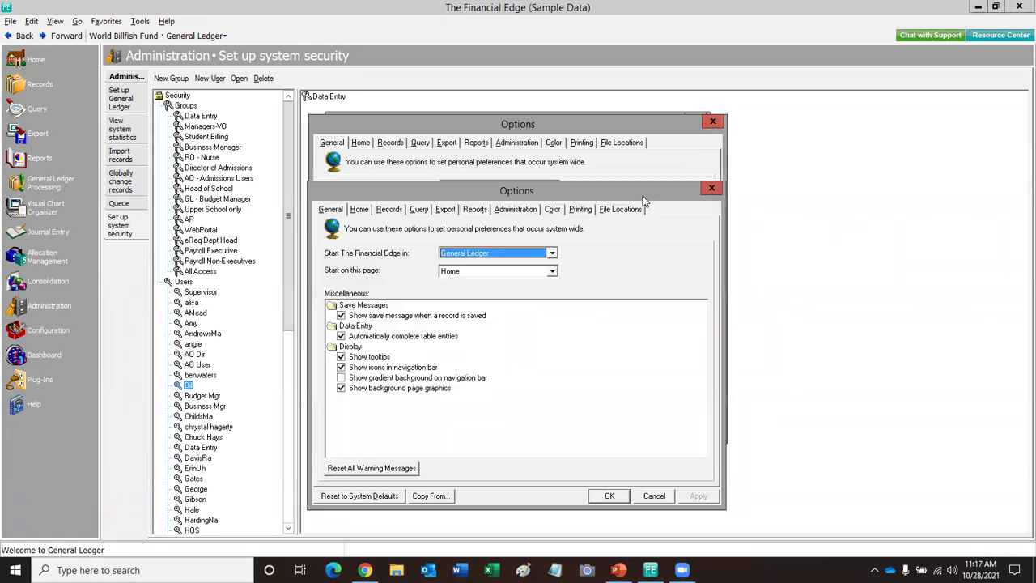
{"action": "left_click", "coordinate": [713, 190]}
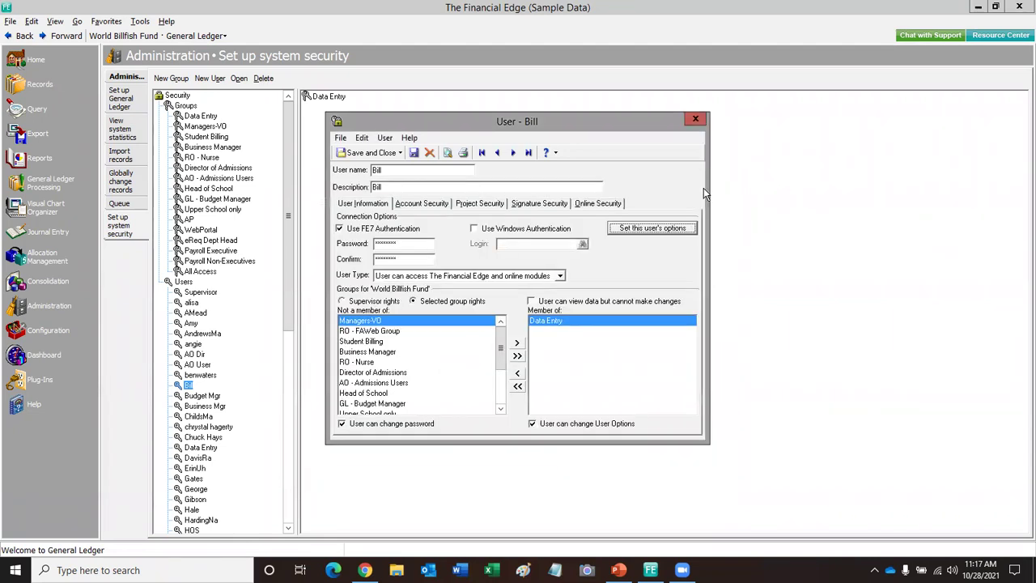
{"action": "left_click", "coordinate": [583, 429]}
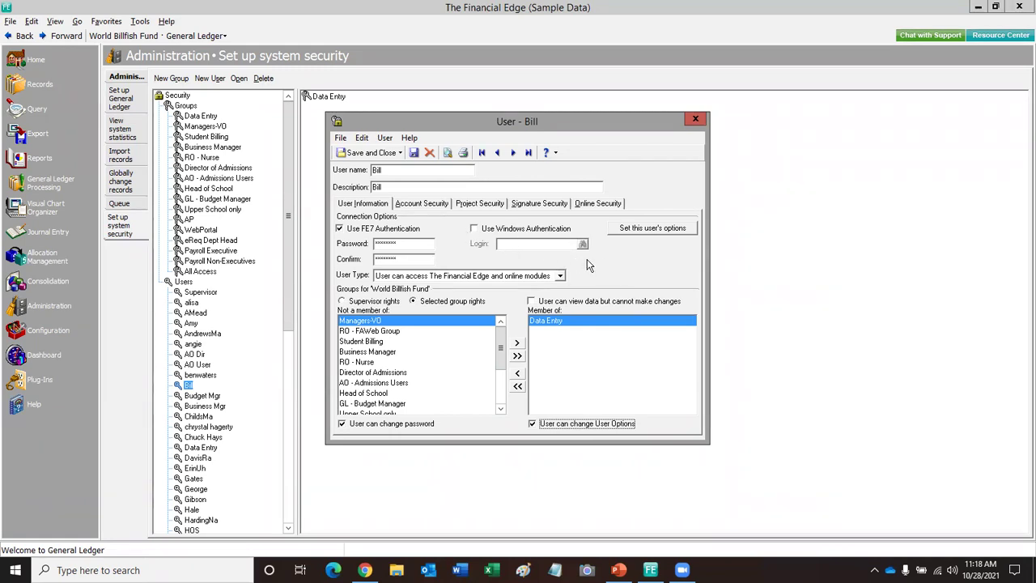
Step: Try Windows Authentication with its login account lookup, and turn it off again for this user
{"action": "left_click", "coordinate": [475, 230]}
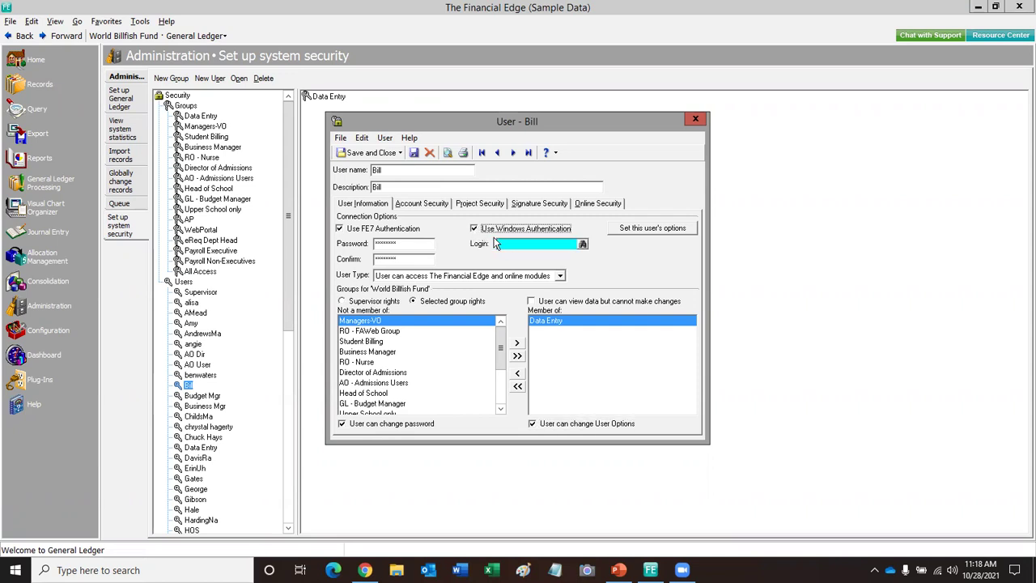
{"action": "left_click", "coordinate": [582, 245]}
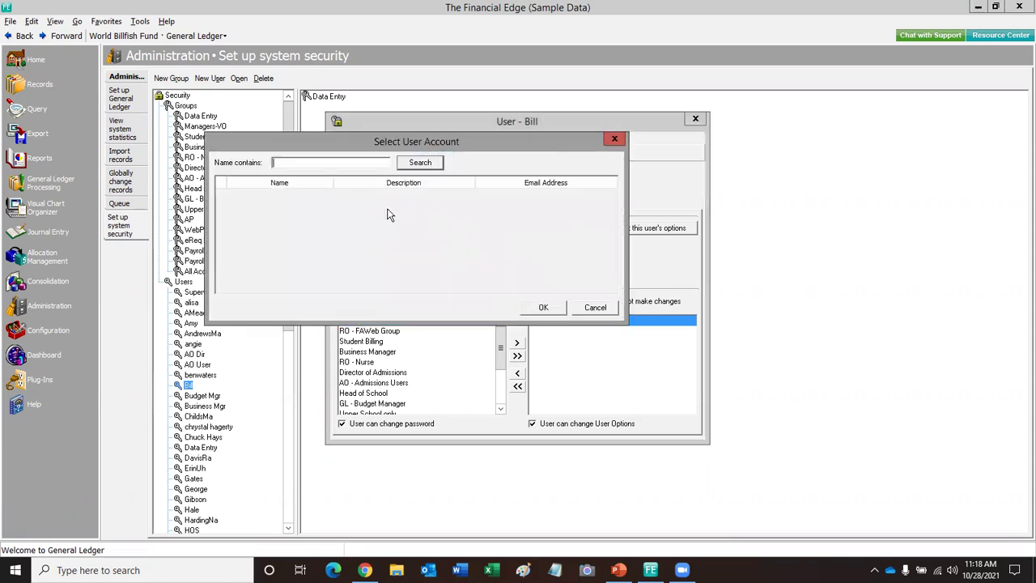
{"action": "left_click", "coordinate": [543, 309]}
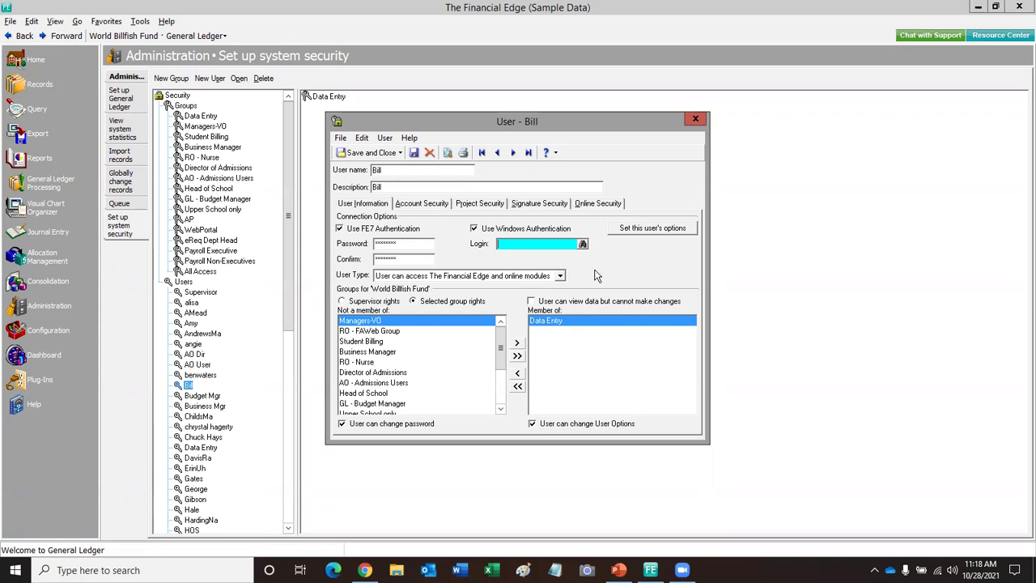
{"action": "left_click", "coordinate": [496, 229]}
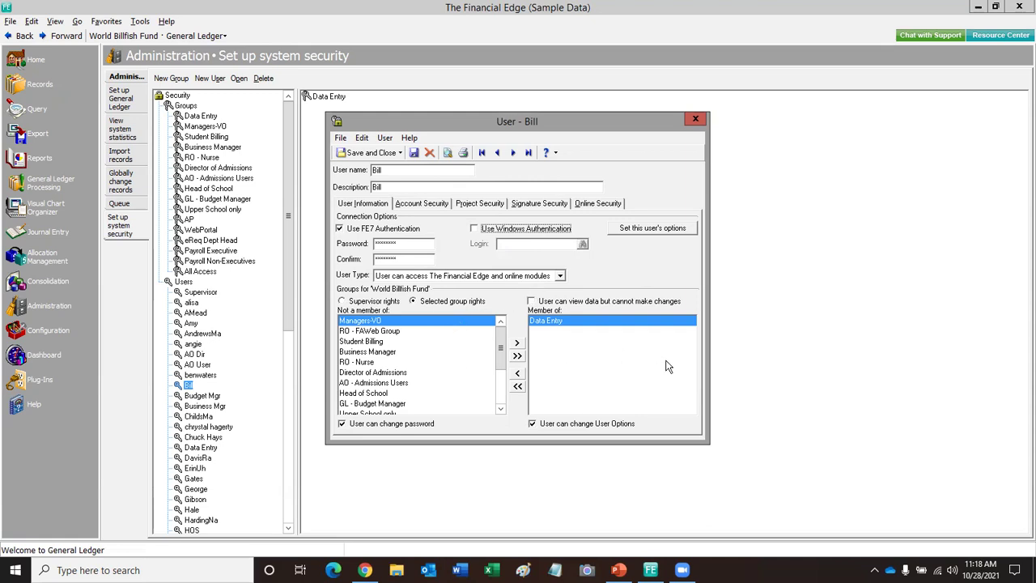
Step: Allow the user access to selected Accounts only, and examine the account query search without choosing a query
{"action": "left_click", "coordinate": [420, 208]}
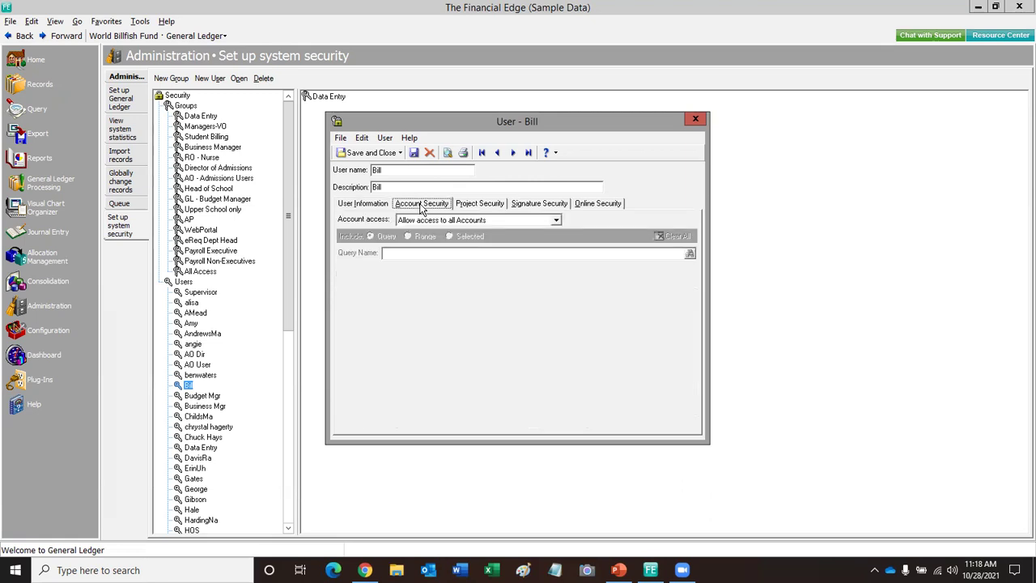
{"action": "left_click", "coordinate": [556, 220]}
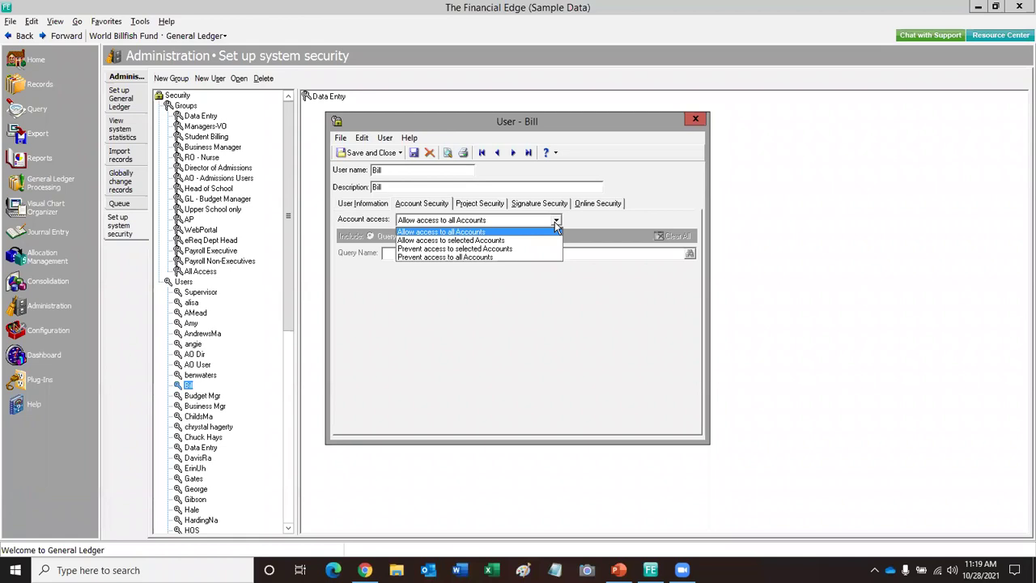
{"action": "left_click", "coordinate": [508, 239]}
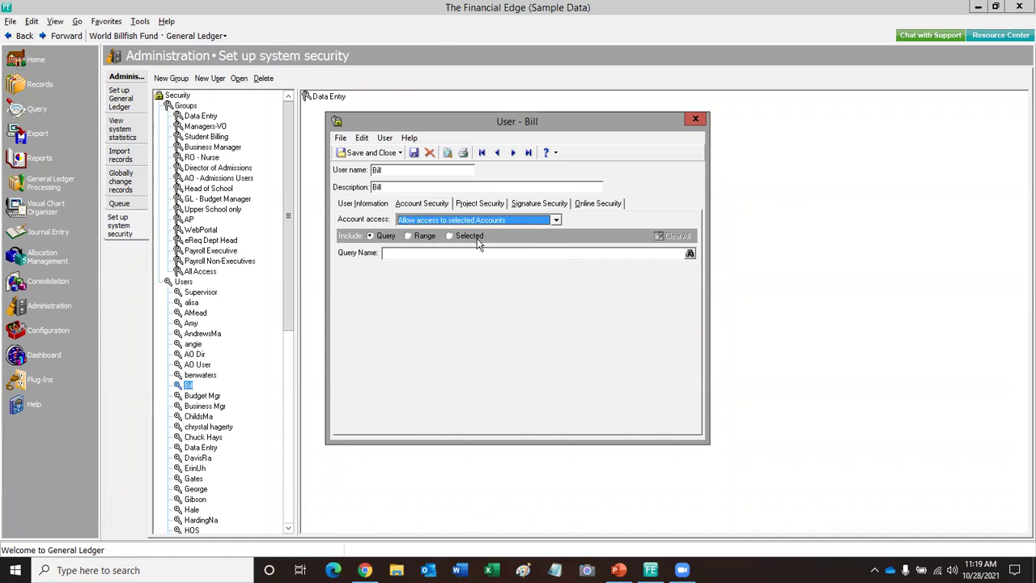
{"action": "left_click", "coordinate": [689, 253]}
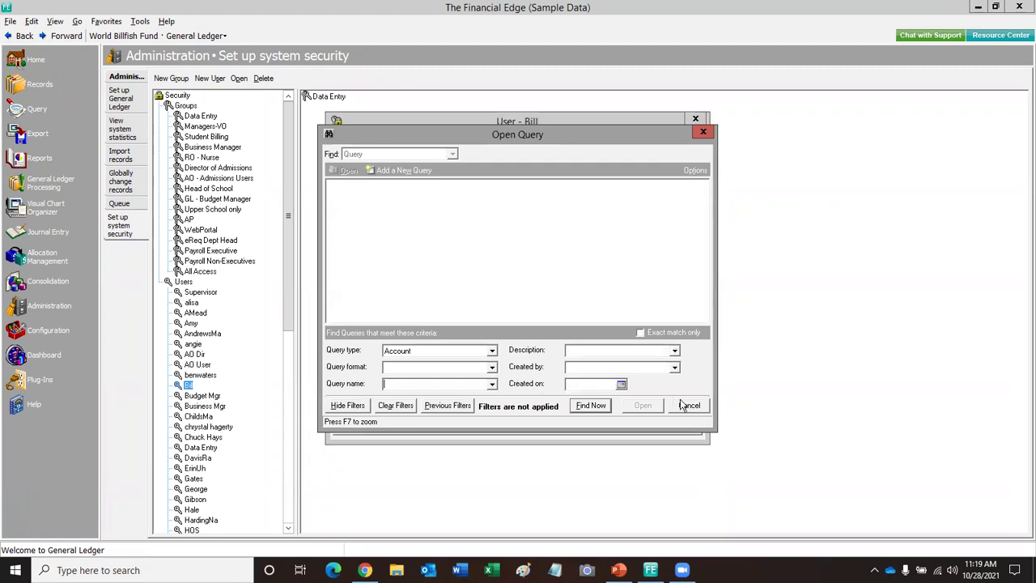
{"action": "left_click", "coordinate": [689, 406]}
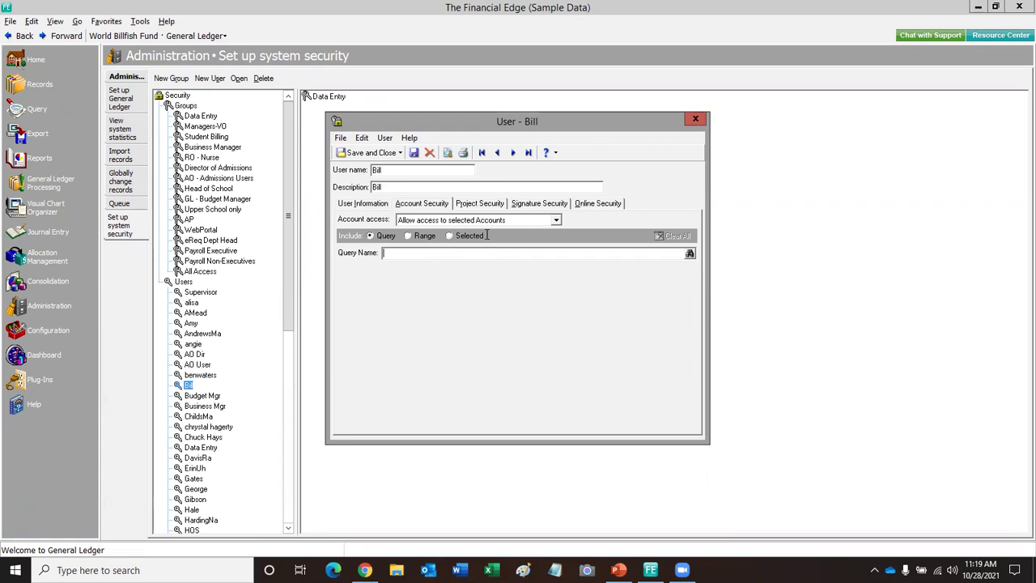
Step: Review the project access choices under Project Security, keeping Allow access to all Projects
{"action": "left_click", "coordinate": [485, 206]}
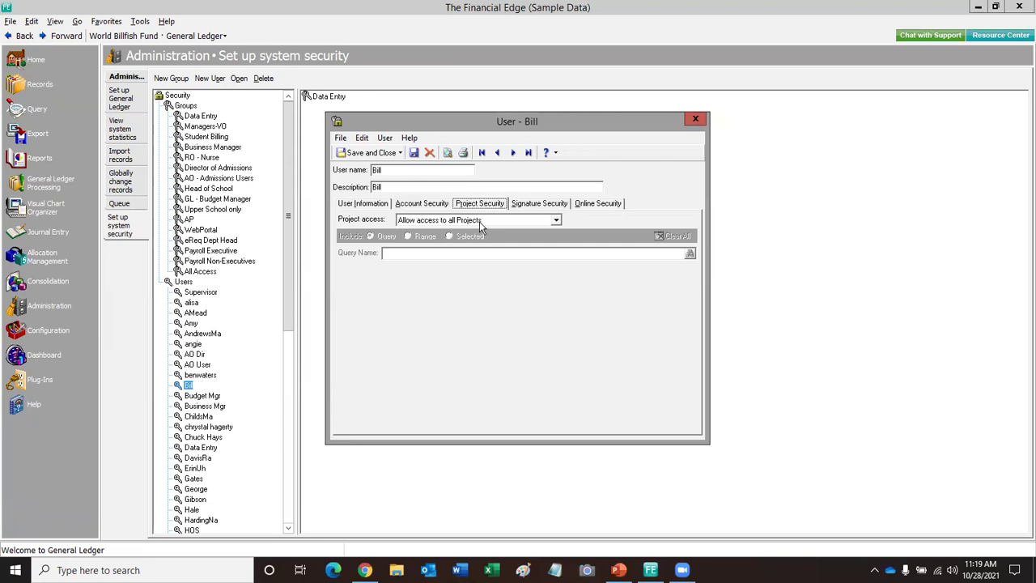
{"action": "left_click", "coordinate": [556, 221]}
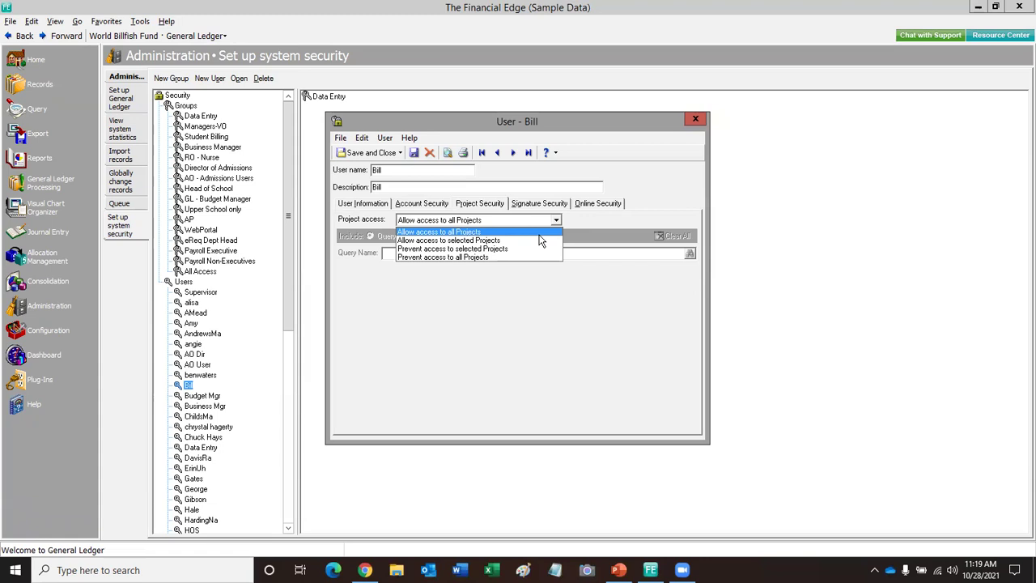
{"action": "left_click", "coordinate": [585, 229]}
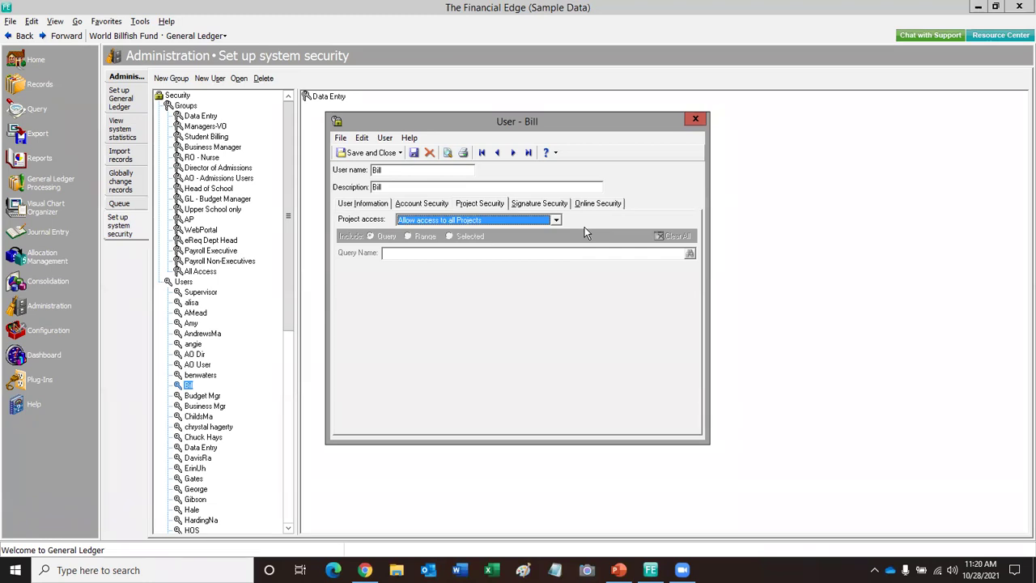
Step: Try assigning the first signature under Signature Security, clear it again, and examine the WebPurchasing permissions under Online Security
{"action": "left_click", "coordinate": [537, 204]}
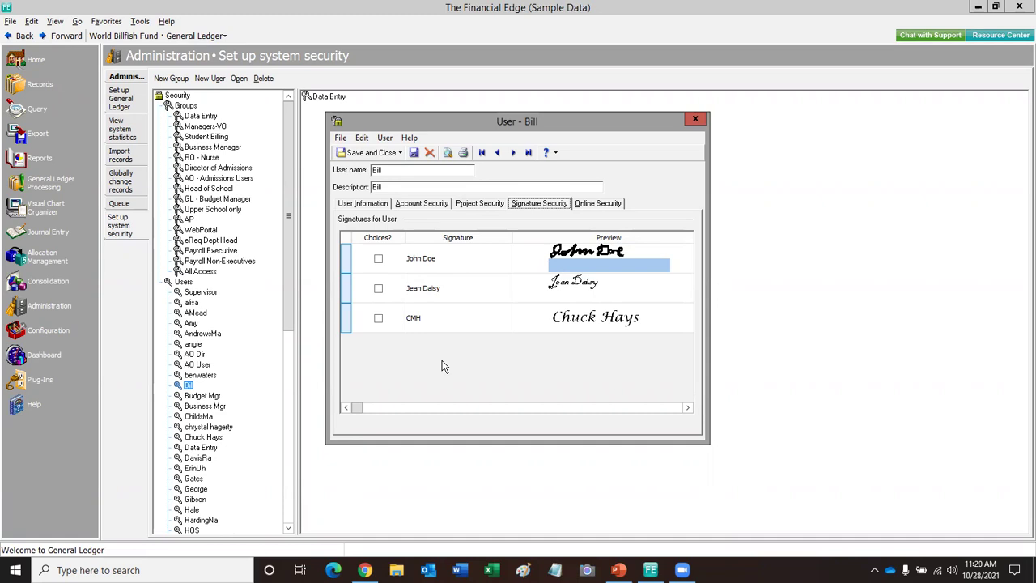
{"action": "left_click", "coordinate": [378, 259]}
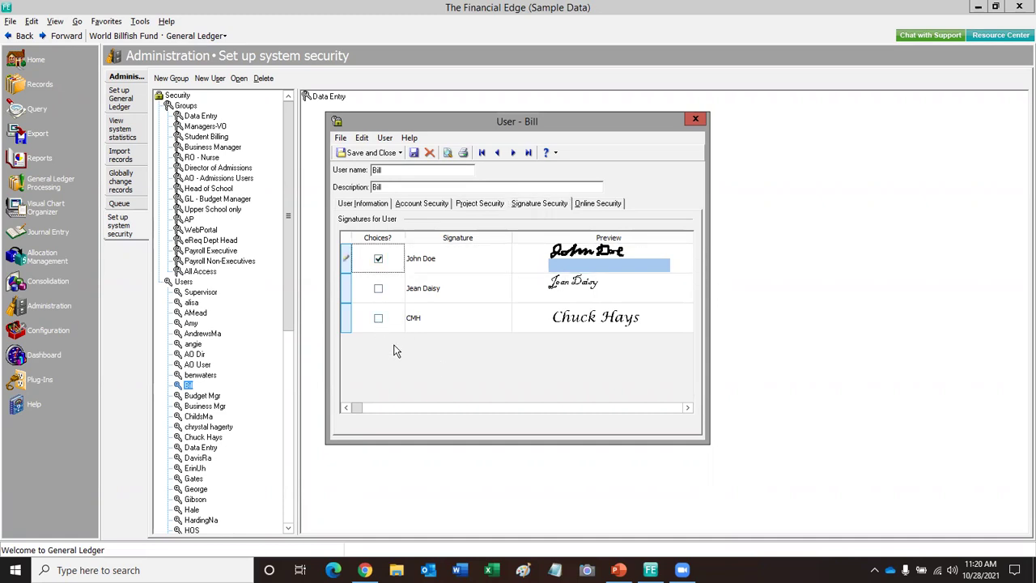
{"action": "left_click", "coordinate": [378, 259]}
{"action": "left_click", "coordinate": [591, 204]}
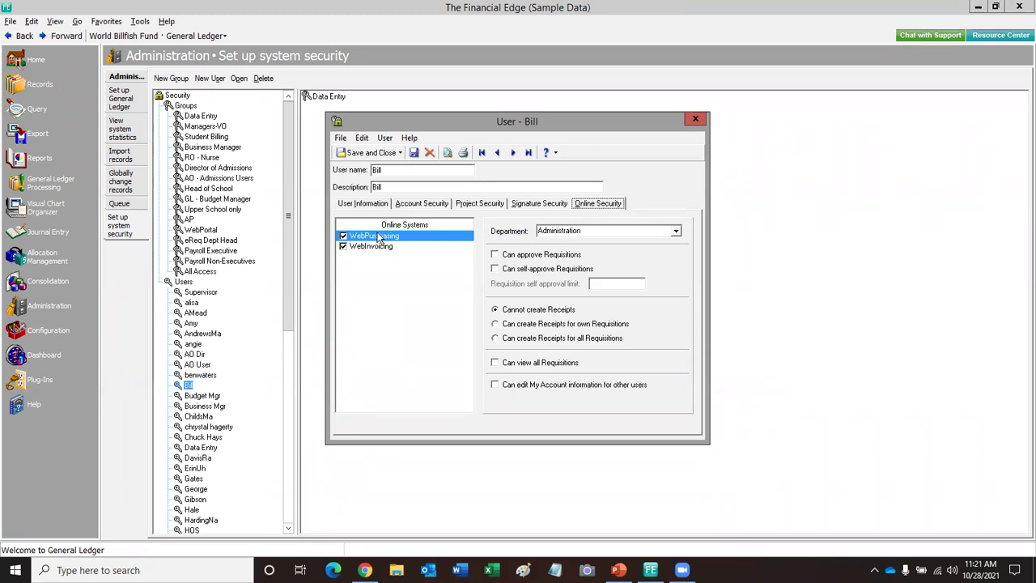
Step: Restore the user's account access to Allow access to all Accounts, and save and close the user record
{"action": "left_click", "coordinate": [374, 153]}
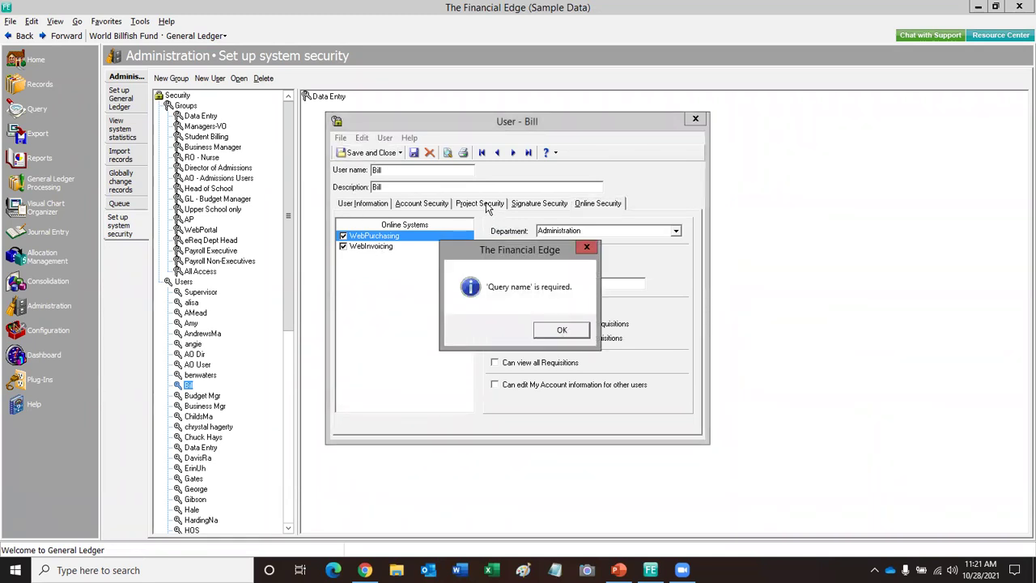
{"action": "left_click", "coordinate": [562, 330]}
{"action": "left_click", "coordinate": [555, 223]}
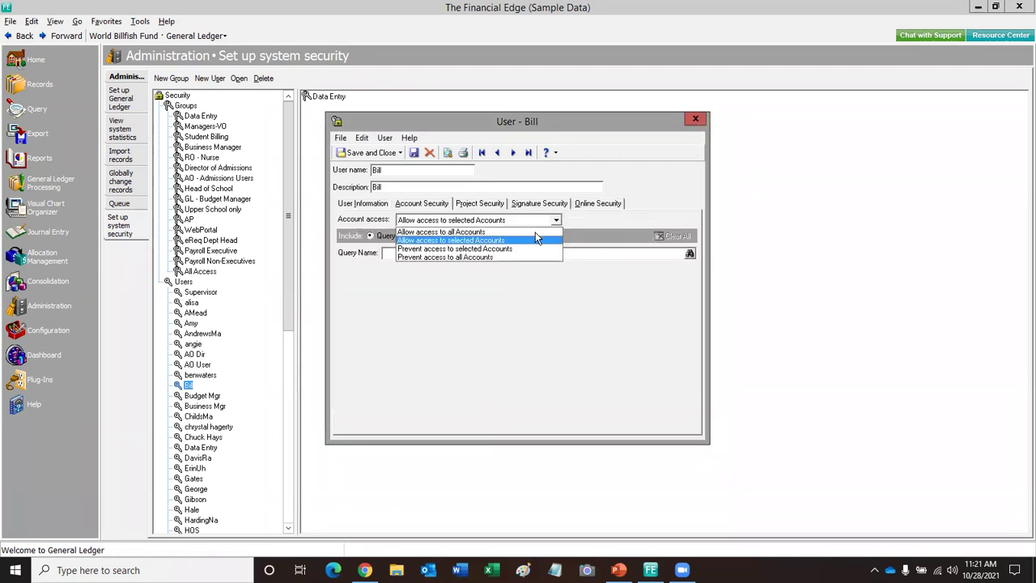
{"action": "left_click", "coordinate": [530, 231]}
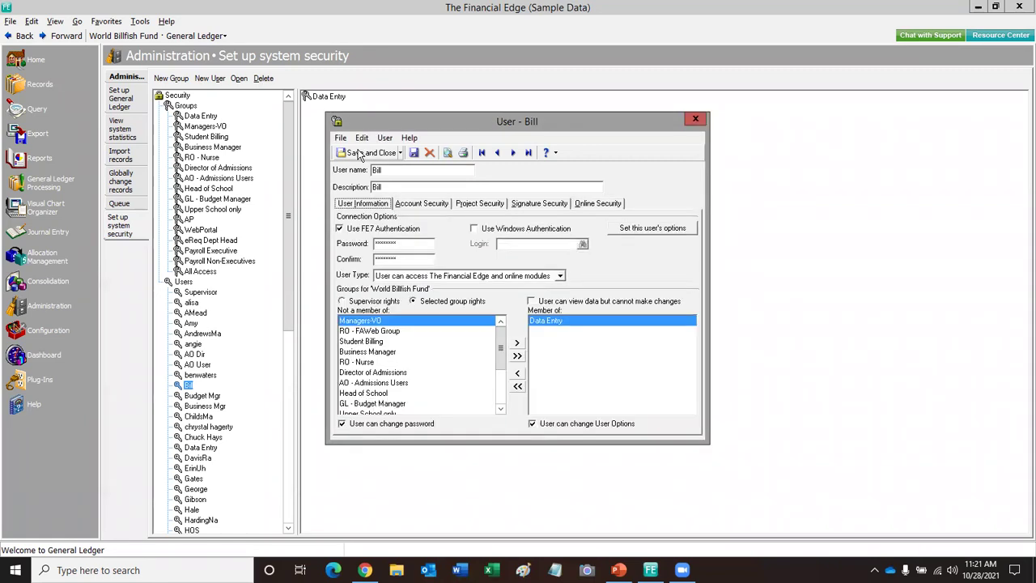
{"action": "left_click", "coordinate": [357, 152]}
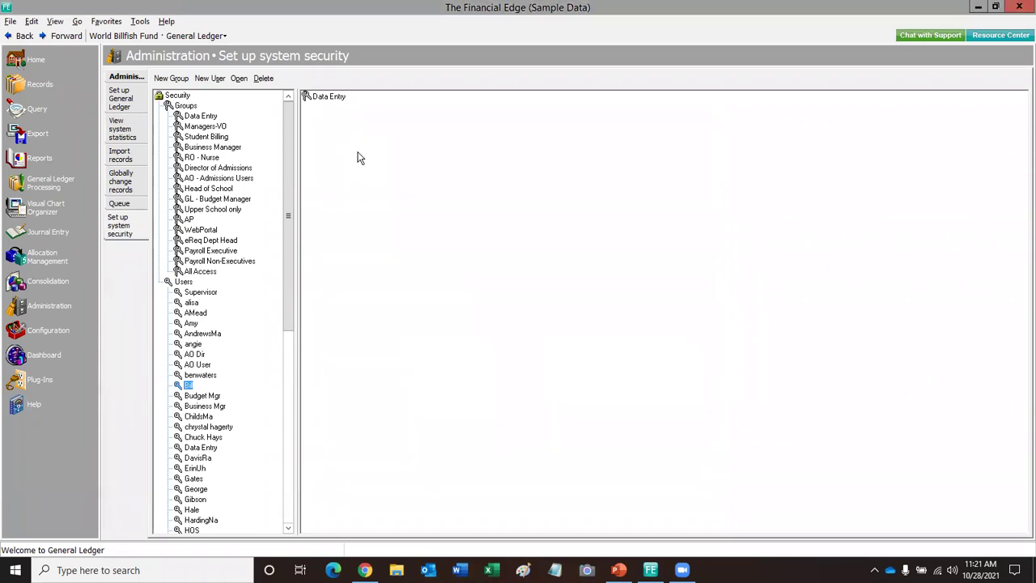
Step: Review the Director of Admissions group and the AP group's Accounts Payable Records security options, closing both groups without making changes
{"action": "double_click", "coordinate": [215, 168]}
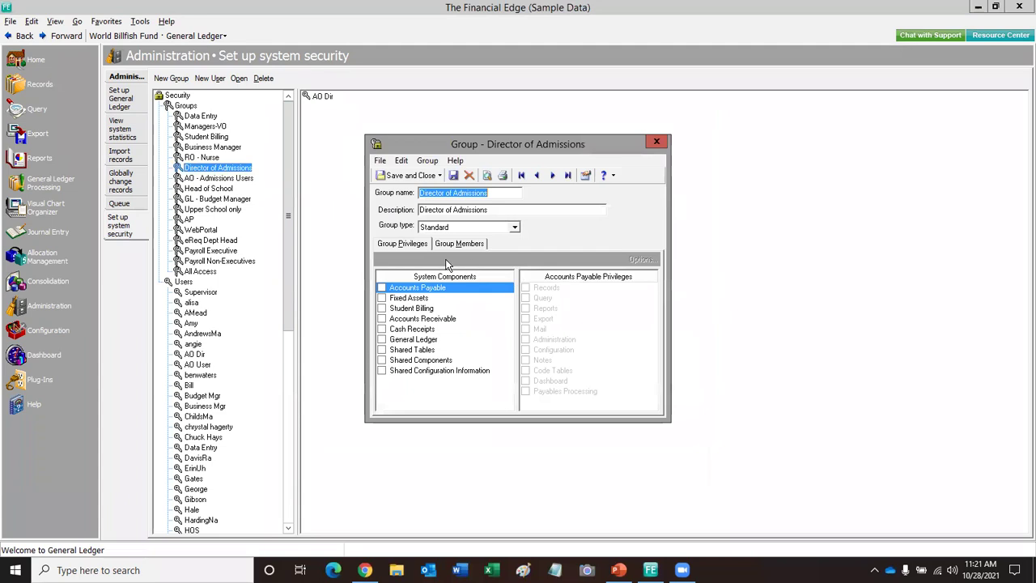
{"action": "left_click", "coordinate": [656, 142]}
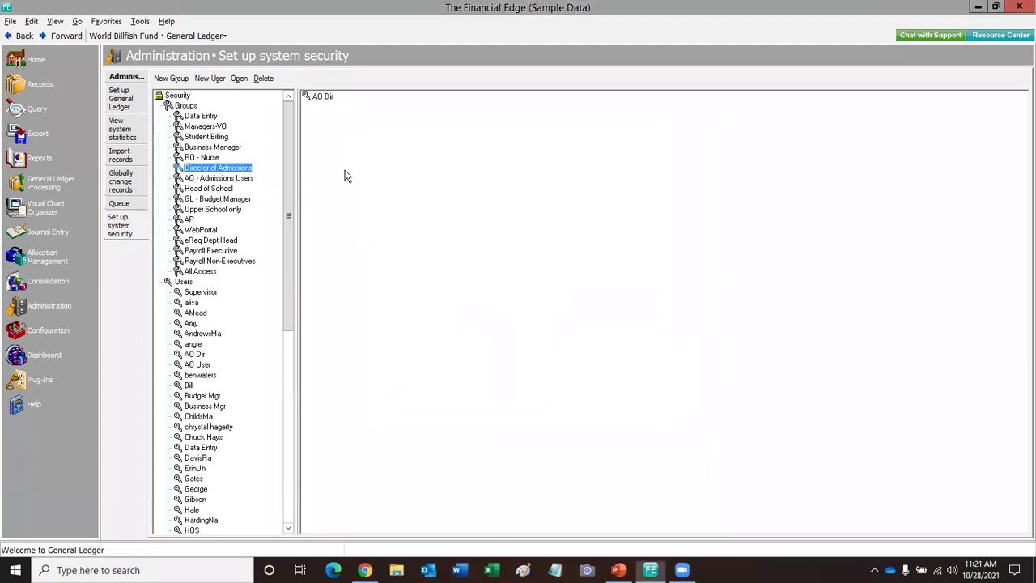
{"action": "double_click", "coordinate": [189, 219]}
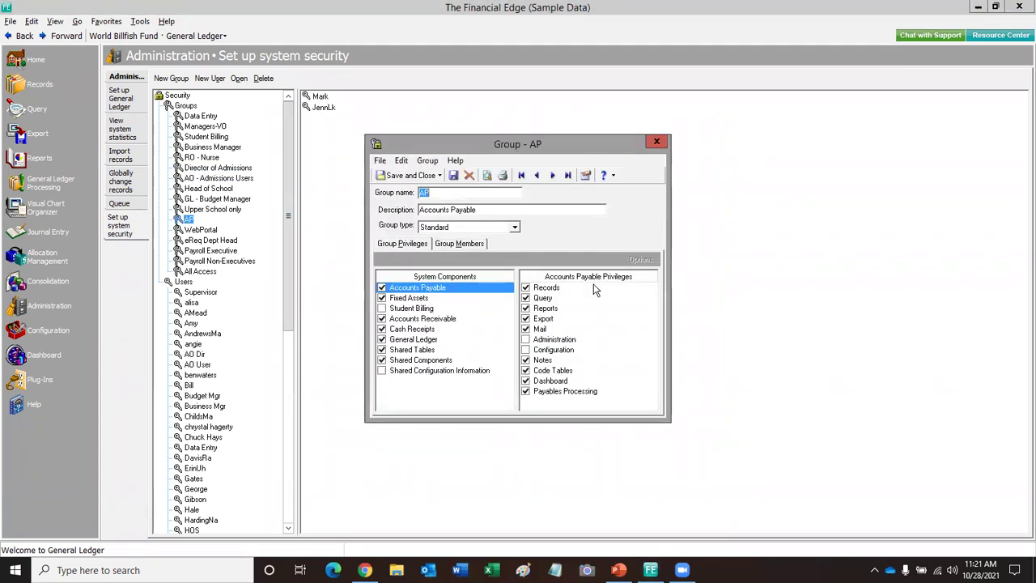
{"action": "left_click", "coordinate": [551, 289]}
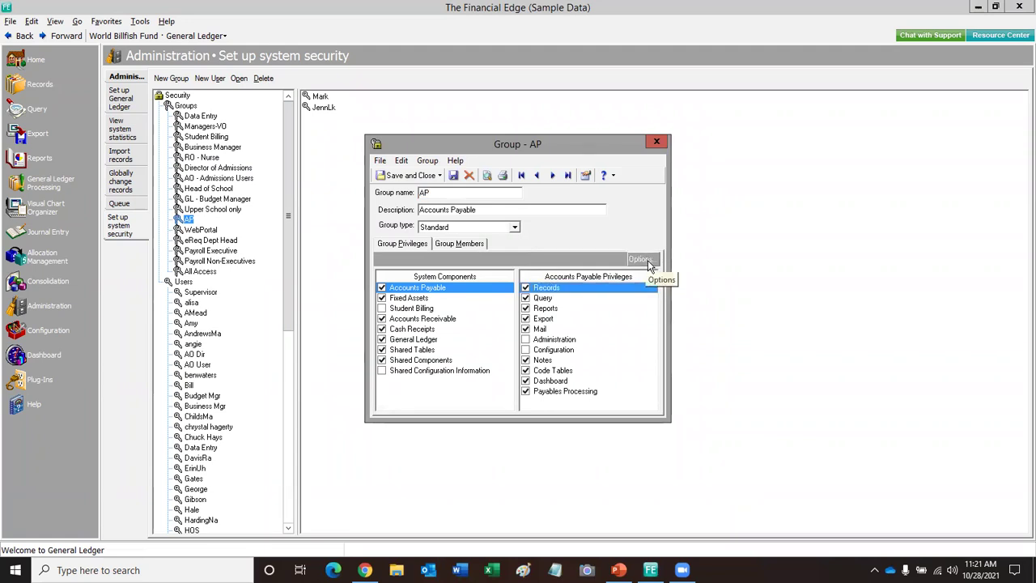
{"action": "left_click", "coordinate": [641, 259]}
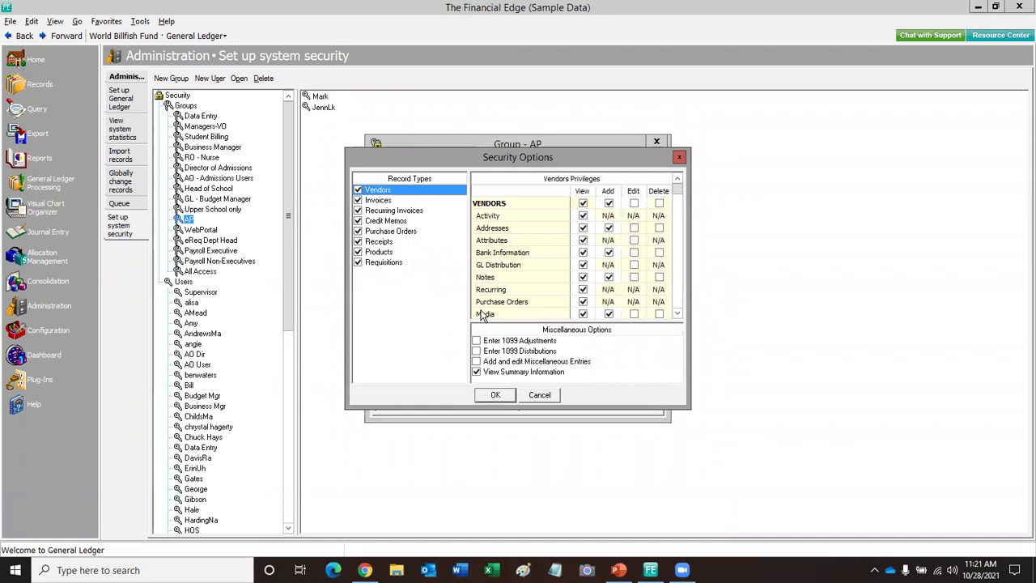
{"action": "left_click", "coordinate": [540, 395]}
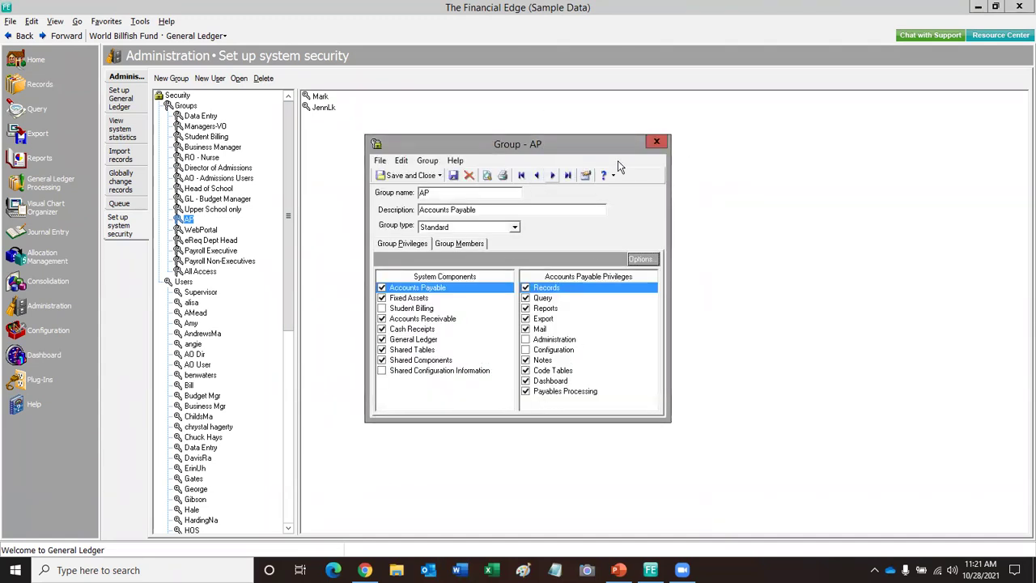
{"action": "left_click", "coordinate": [657, 143]}
Step: Inspect the record of the fifth listed user without saving it, and examine the blank New User form before closing it
{"action": "double_click", "coordinate": [202, 333]}
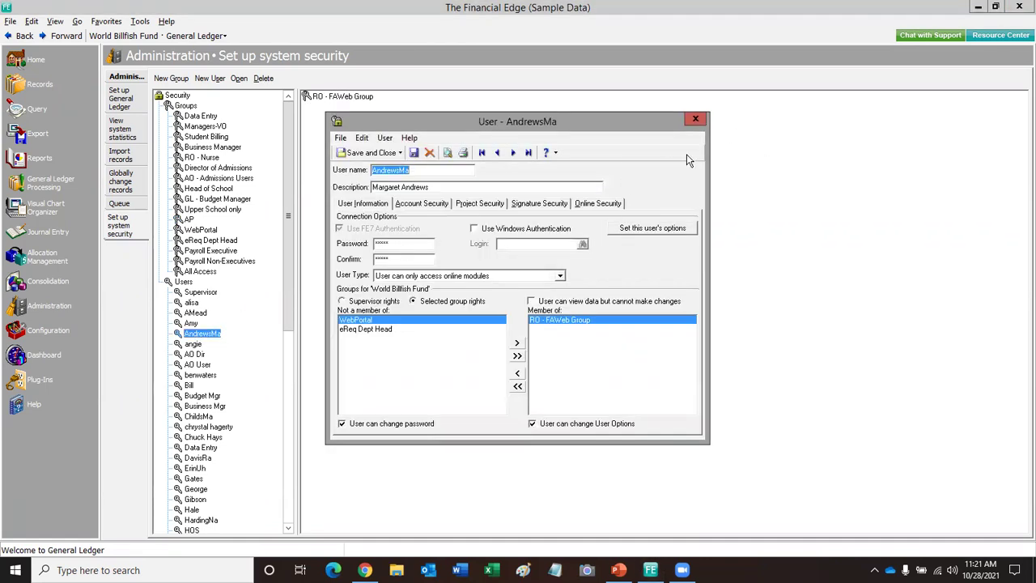
{"action": "left_click", "coordinate": [695, 119]}
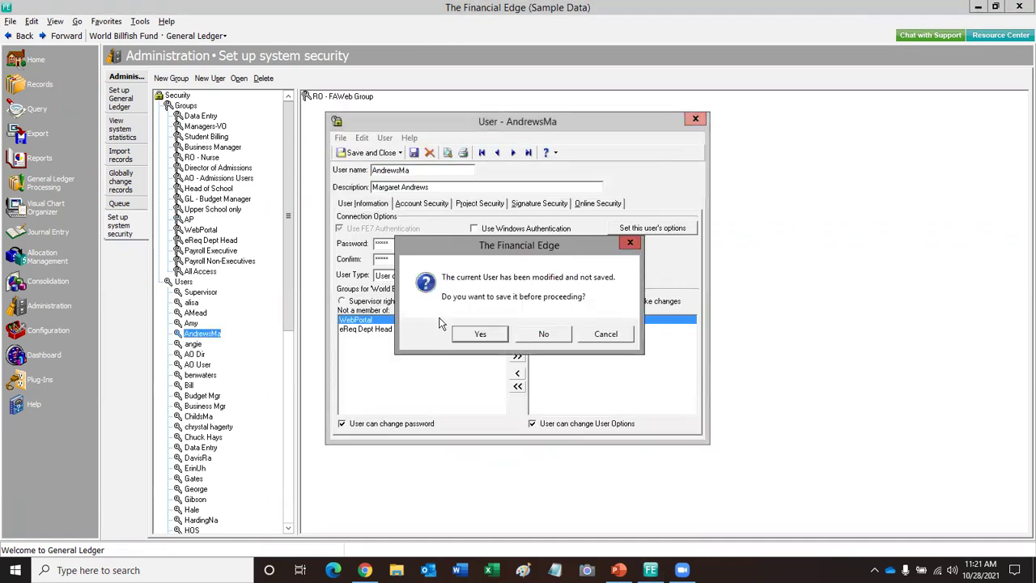
{"action": "left_click", "coordinate": [545, 334]}
{"action": "left_click", "coordinate": [210, 79]}
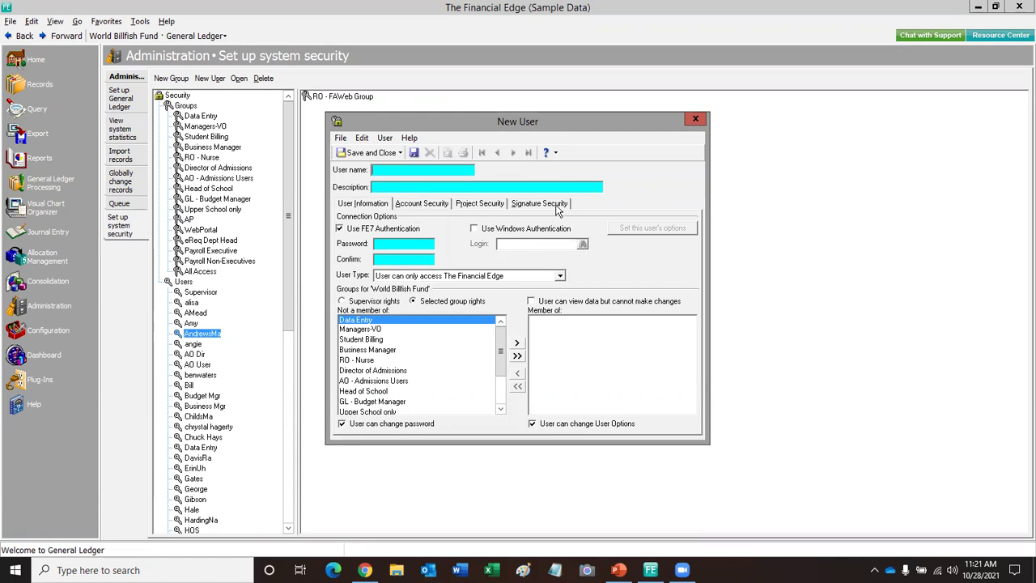
{"action": "left_click", "coordinate": [696, 120]}
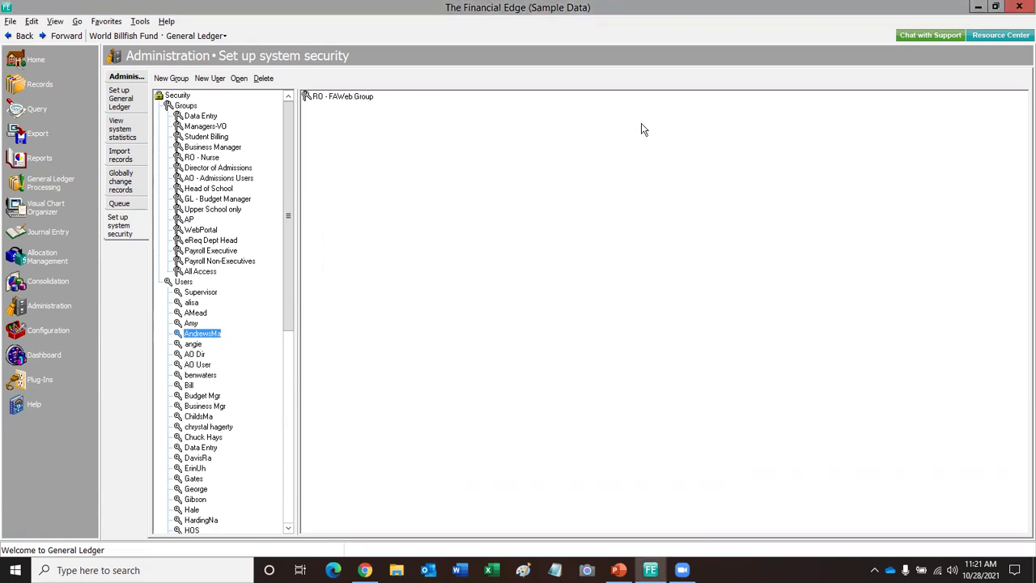
{"action": "left_click", "coordinate": [193, 386]}
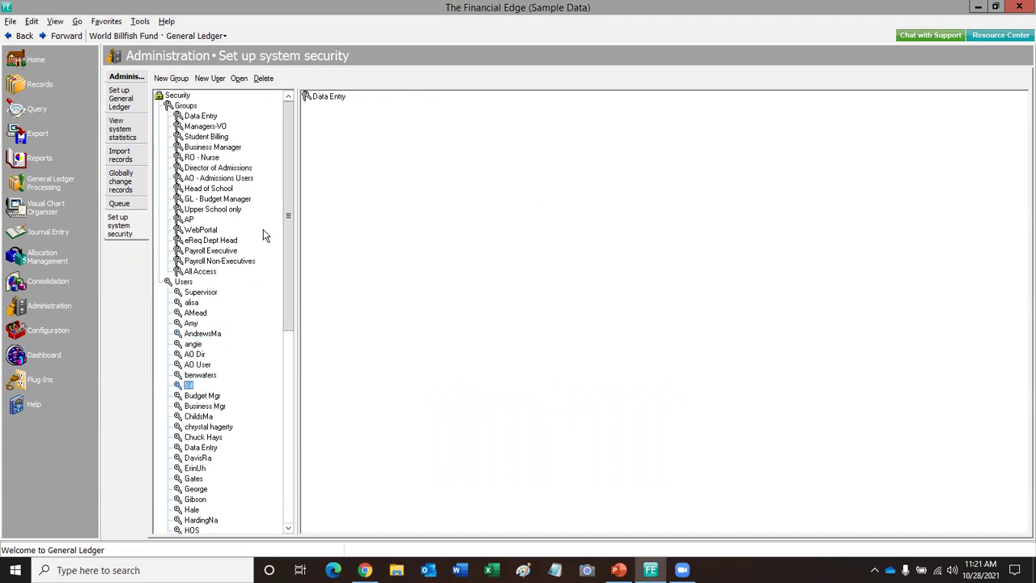
{"action": "mouse_move", "coordinate": [289, 223]}
{"action": "left_mouse_down"}
{"action": "mouse_move", "coordinate": [291, 332]}
{"action": "mouse_move", "coordinate": [291, 203]}
{"action": "left_mouse_up"}
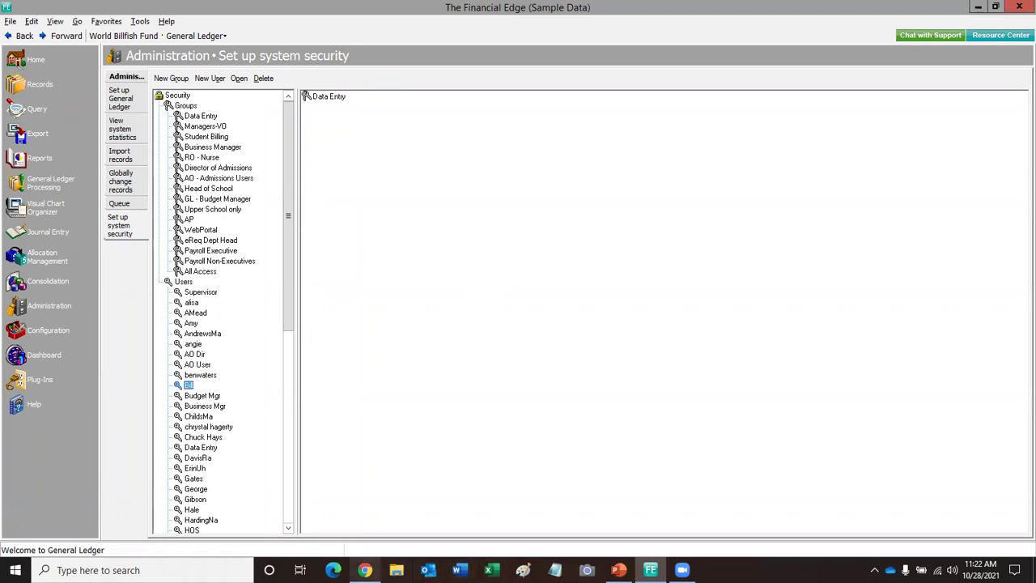
{"action": "mouse_move", "coordinate": [365, 569]}
{"action": "left_click", "coordinate": [377, 522]}
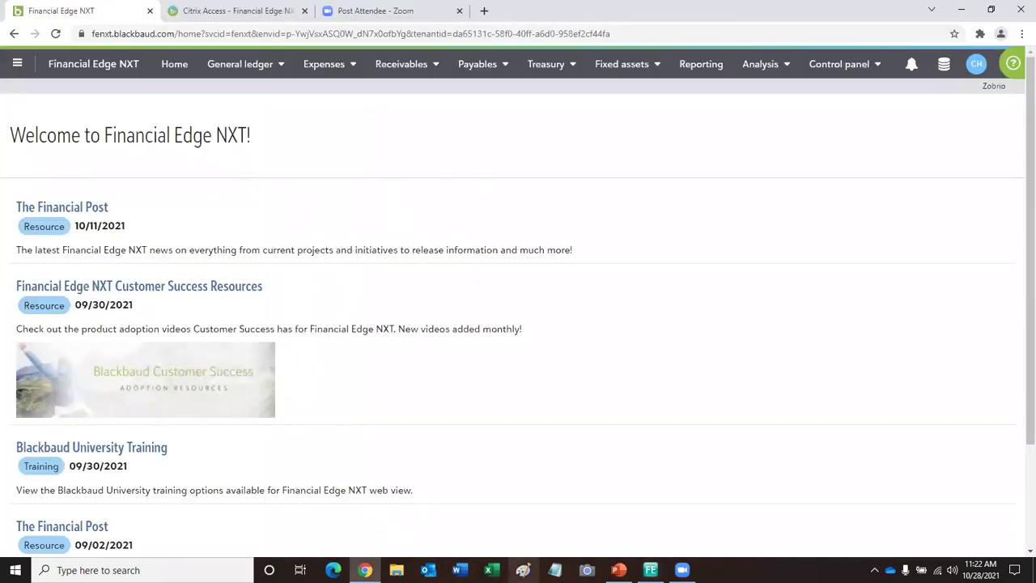
{"action": "left_click", "coordinate": [619, 570]}
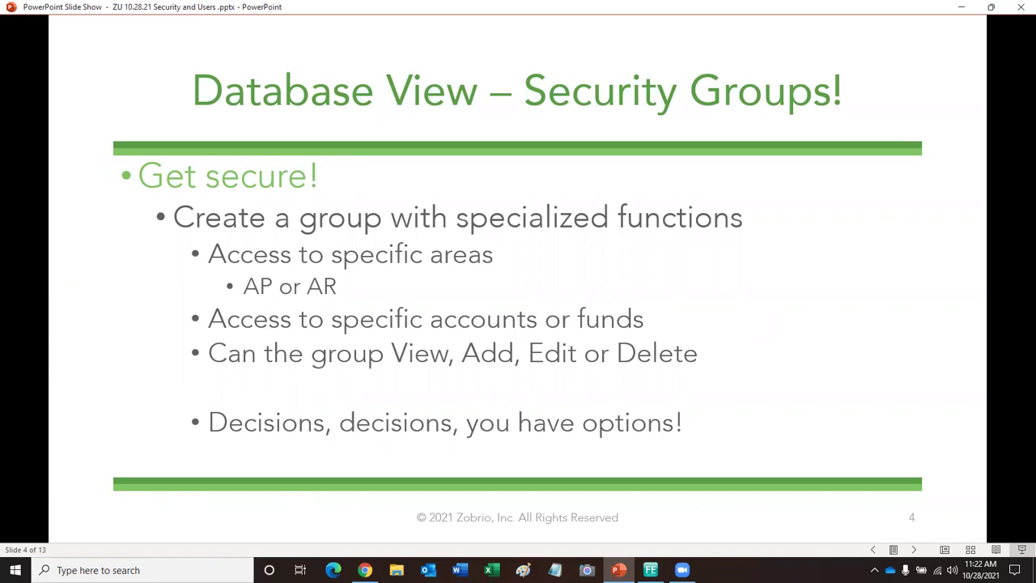
{"action": "key", "text": "Right"}
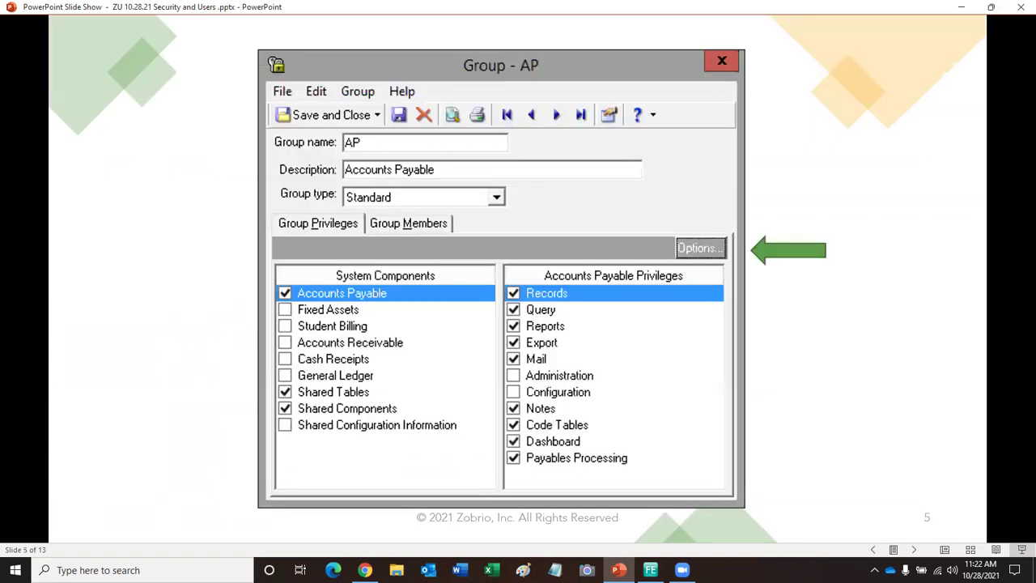
{"action": "key", "text": "Right"}
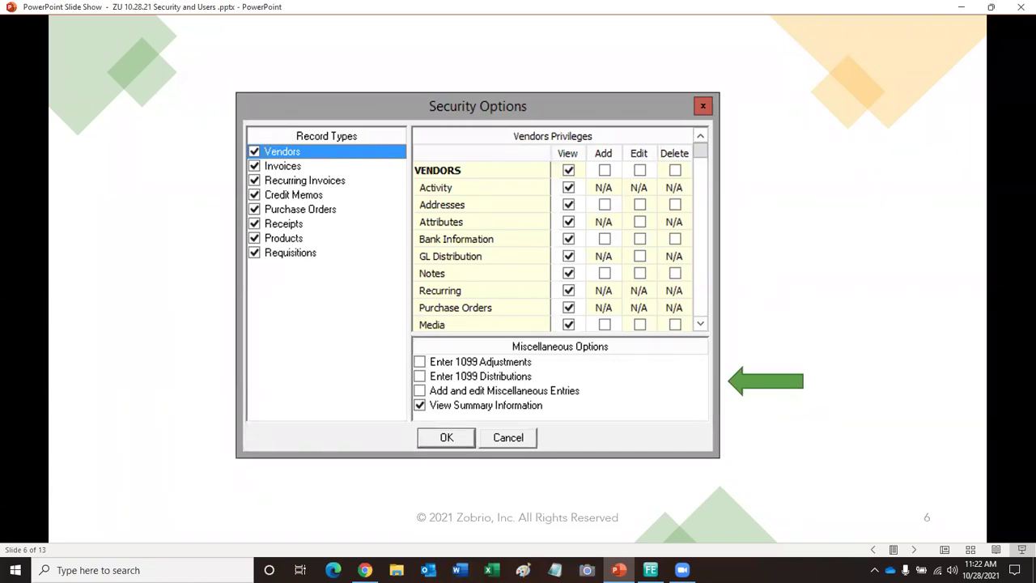
{"action": "key", "text": "Right"}
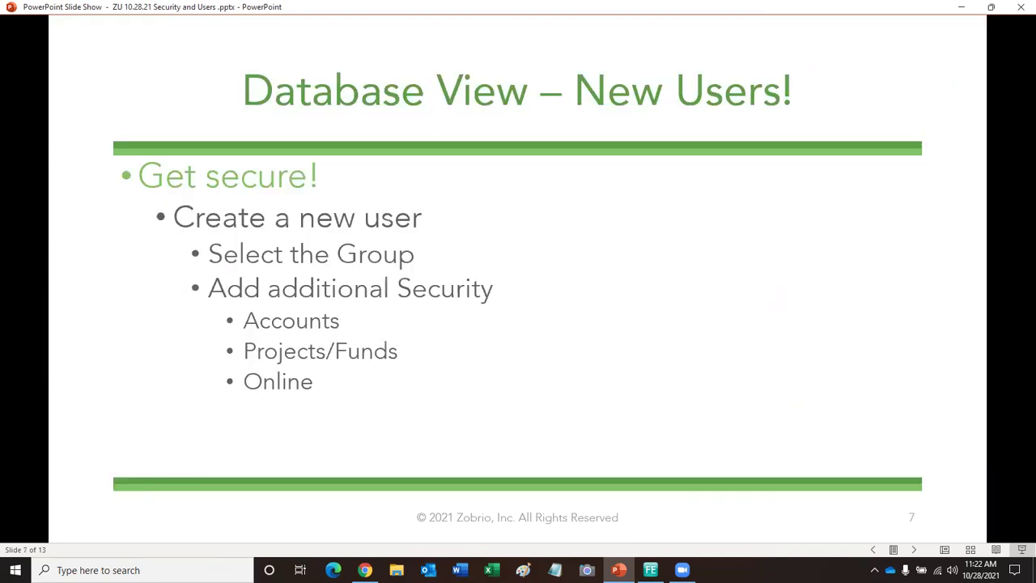
{"action": "key", "text": "Right"}
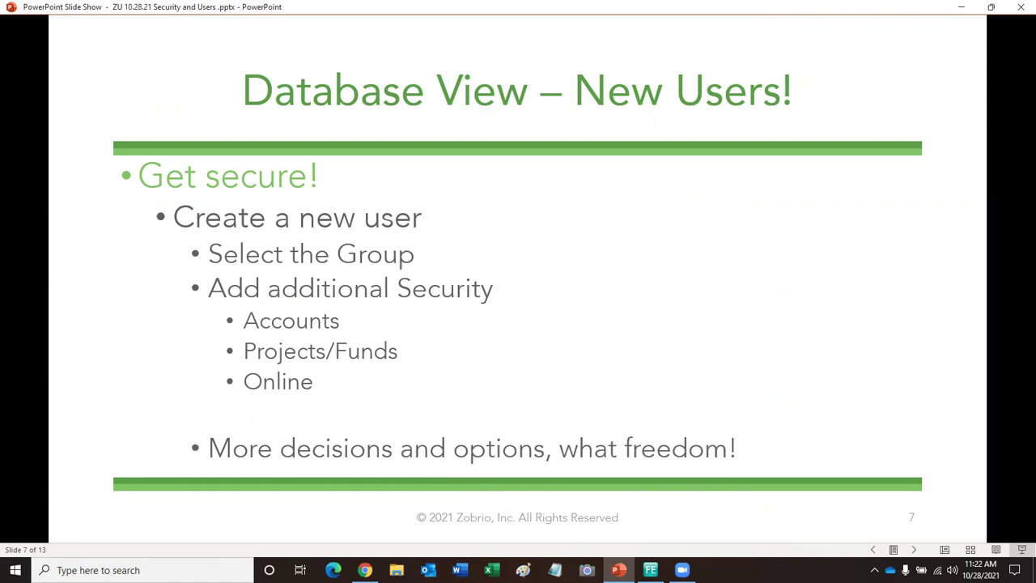
{"action": "key", "text": "Right"}
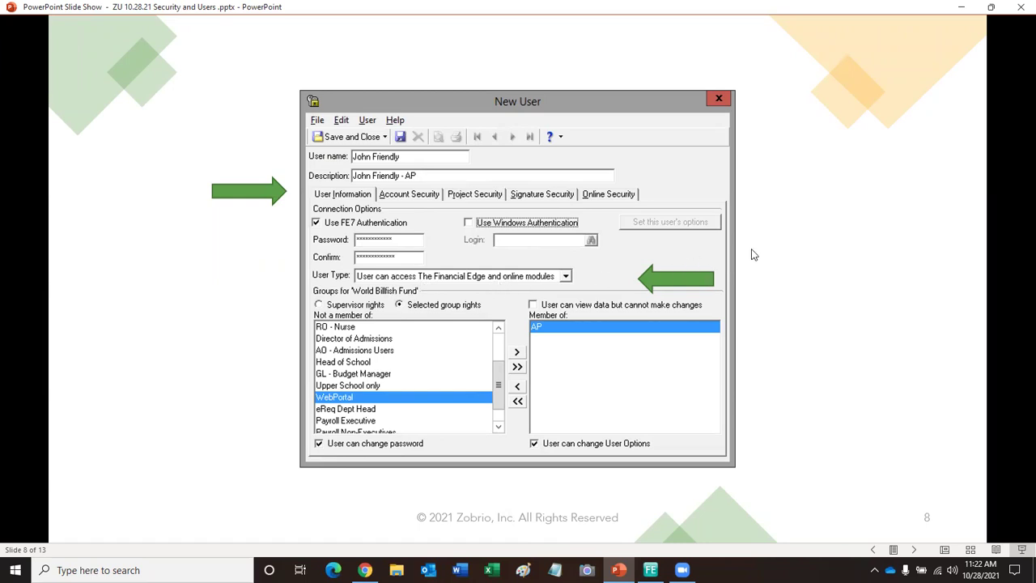
{"action": "key", "text": "Right"}
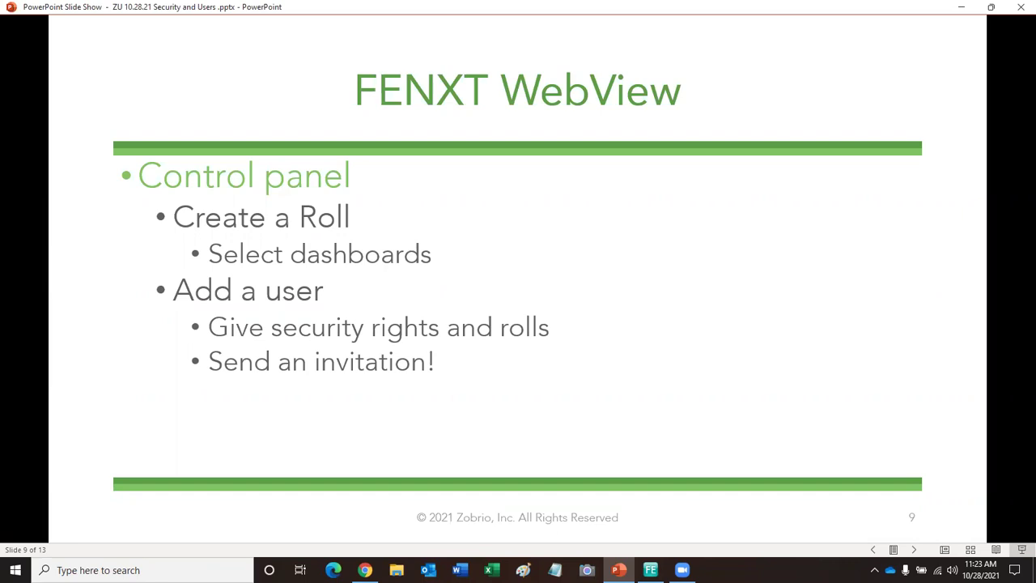
{"action": "key", "text": "Right"}
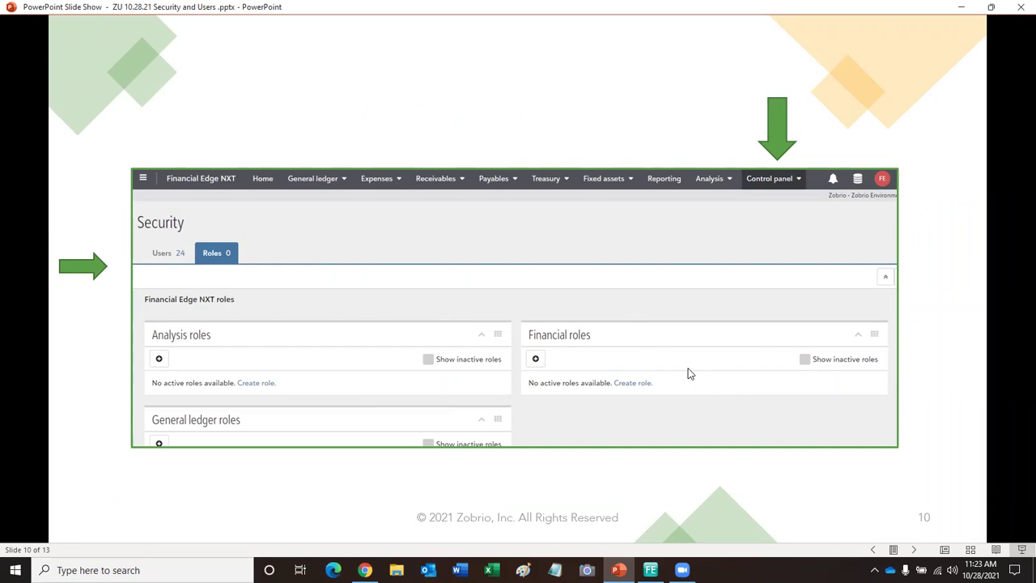
{"action": "left_click", "coordinate": [941, 268]}
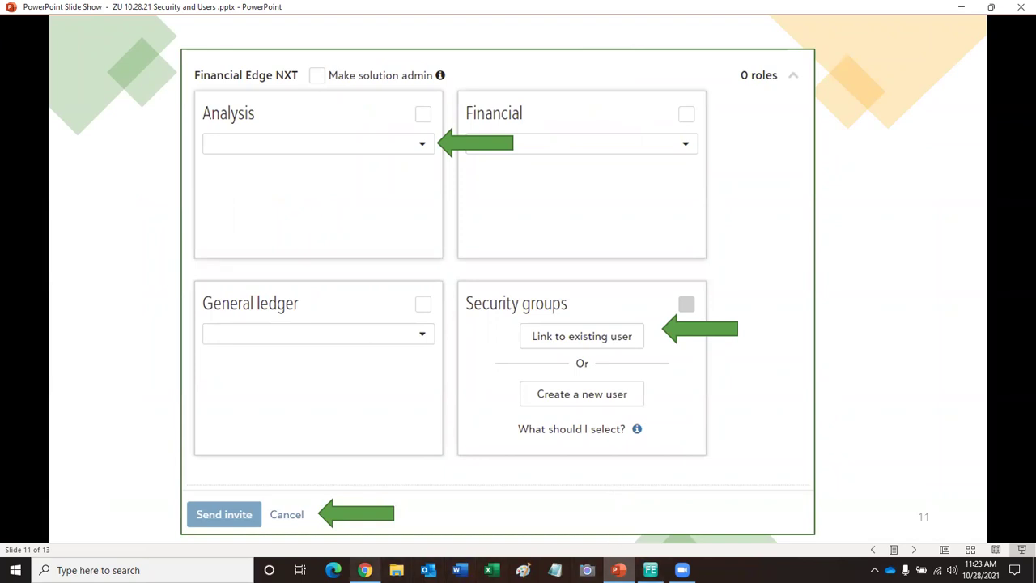
Step: Switch to Financial Edge NXT in the browser and show the Roles list in the Control panel's Security area
{"action": "left_click", "coordinate": [365, 570]}
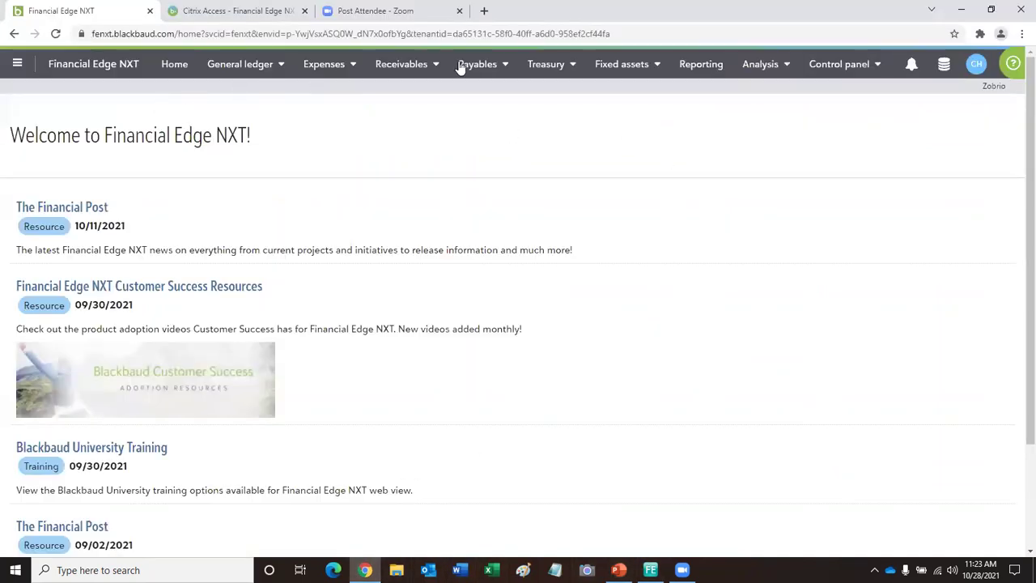
{"action": "left_click", "coordinate": [837, 68]}
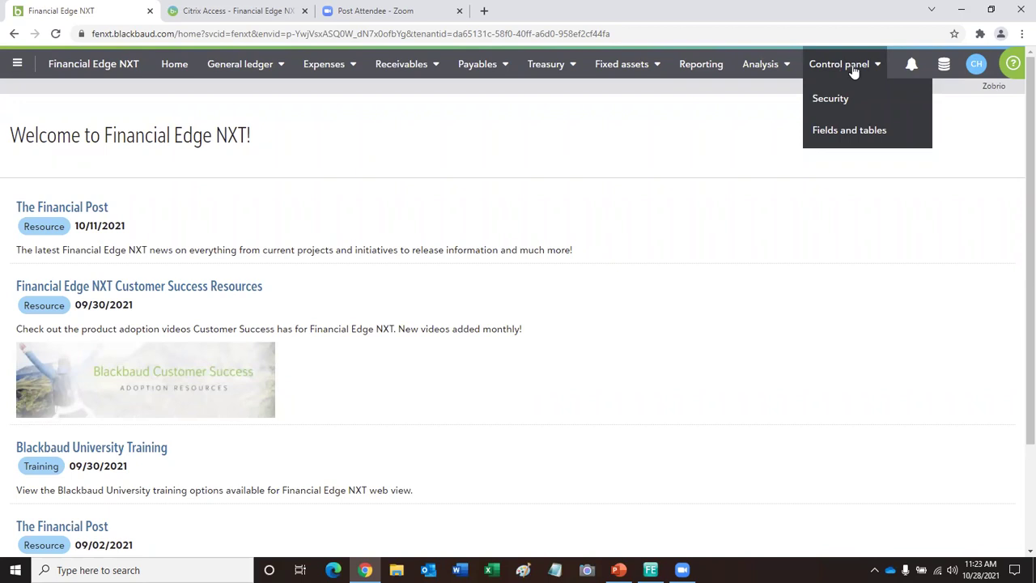
{"action": "left_click", "coordinate": [841, 100]}
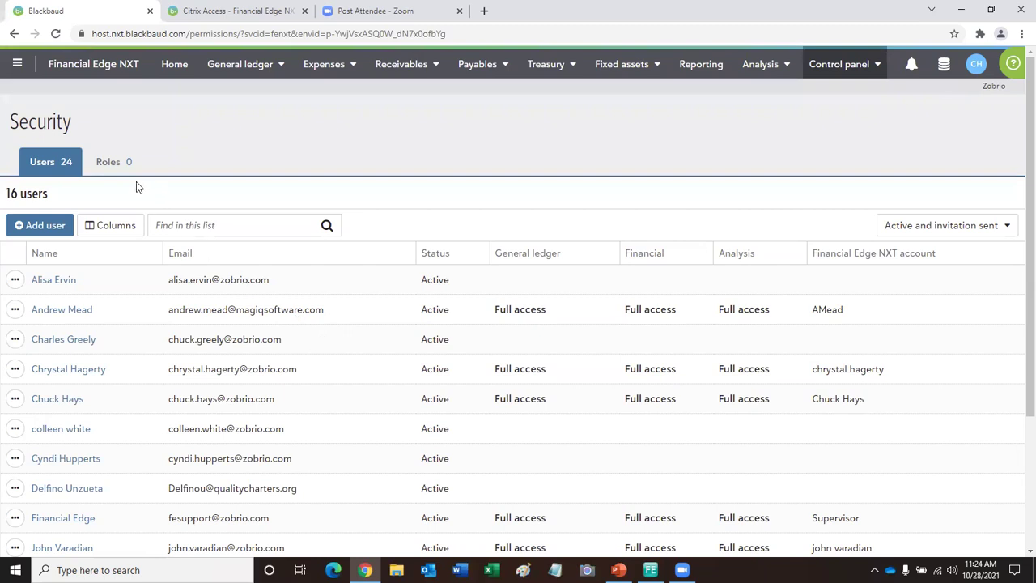
{"action": "left_click", "coordinate": [116, 167]}
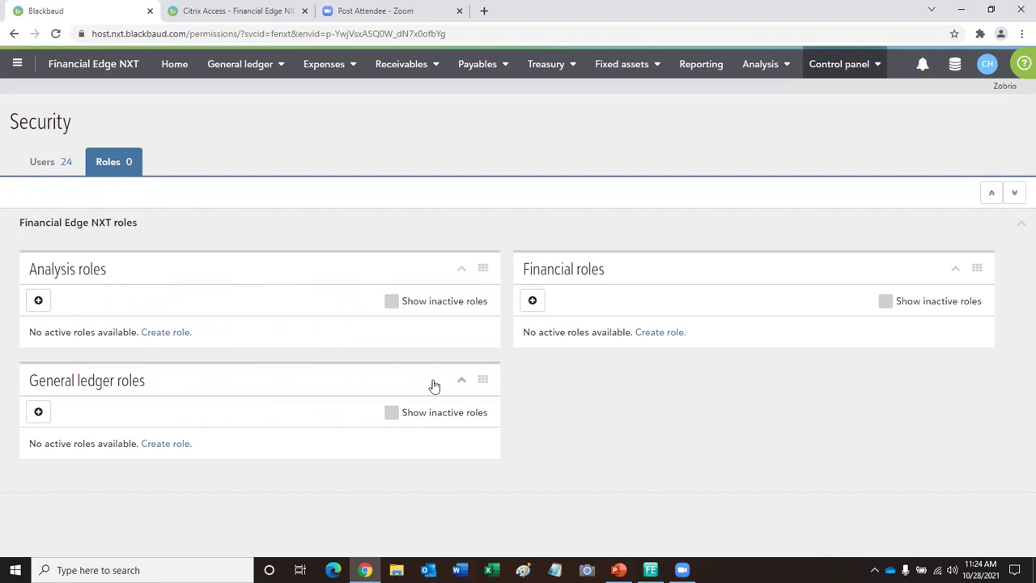
Step: Start a new Analysis role named "Analytic Roll" with the description "Look at Stuff"
{"action": "left_click", "coordinate": [162, 331]}
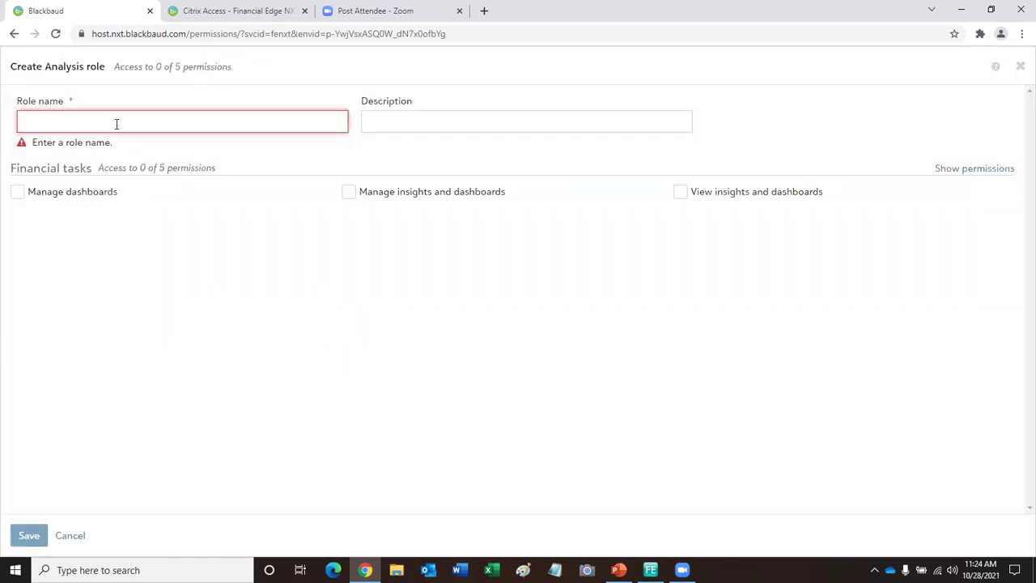
{"action": "left_click", "coordinate": [117, 123]}
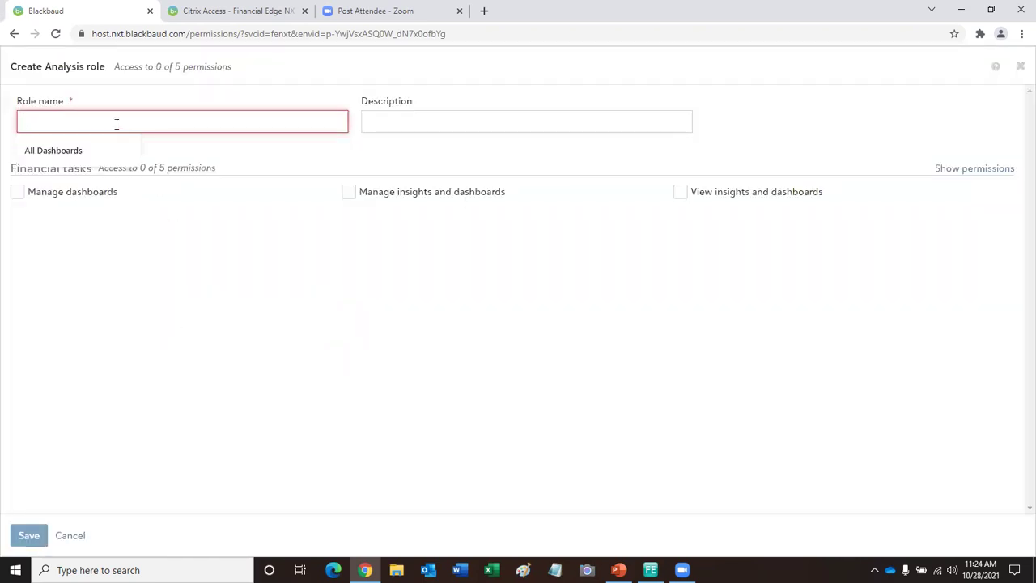
{"action": "type", "text": "All"}
{"action": "key", "text": "BackSpace"}
{"action": "key", "text": "BackSpace"}
{"action": "key", "text": "BackSpace"}
{"action": "type", "text": "Ana"}
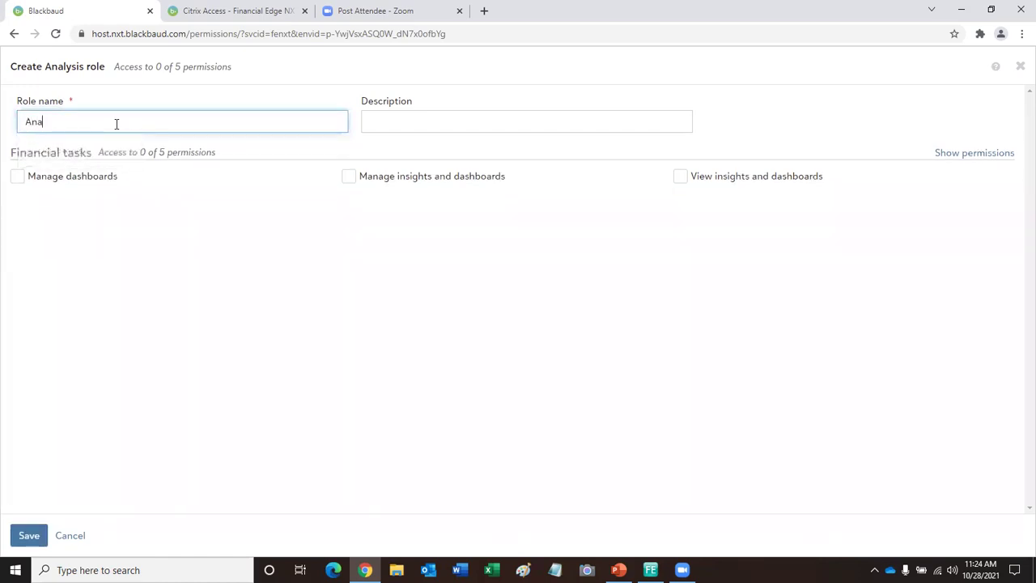
{"action": "type", "text": "lytical"}
{"action": "key", "text": "BackSpace"}
{"action": "key", "text": "BackSpace"}
{"action": "type", "text": "Roll"}
{"action": "key", "text": "Tab"}
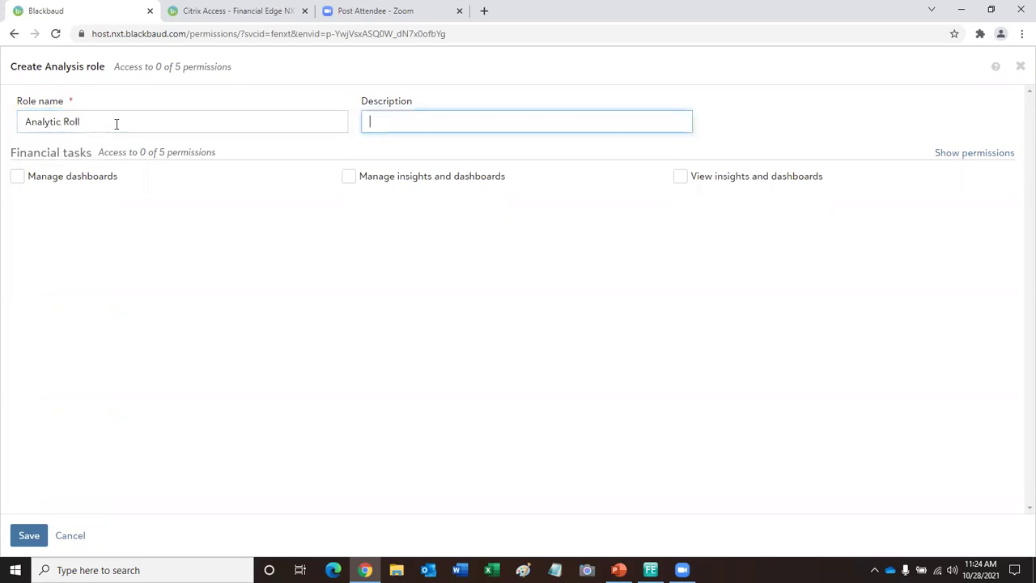
{"action": "type", "text": "Look at Stuf f"}
{"action": "key", "text": "BackSpace"}
{"action": "key", "text": "BackSpace"}
{"action": "type", "text": "f"}
Step: Grant the role the Manage dashboards task, show its detailed permissions, and save the role
{"action": "left_click", "coordinate": [17, 177]}
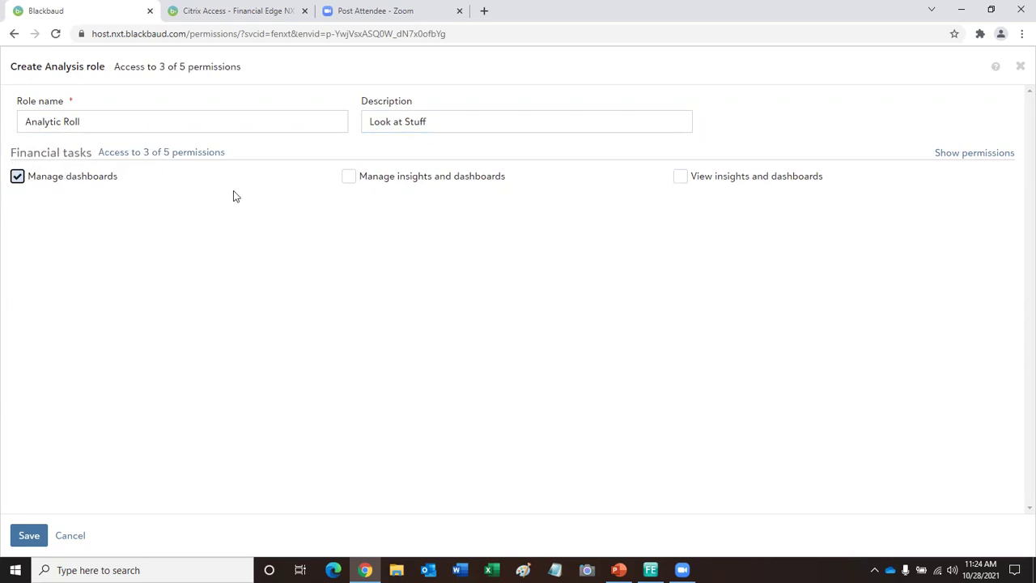
{"action": "left_click", "coordinate": [963, 158]}
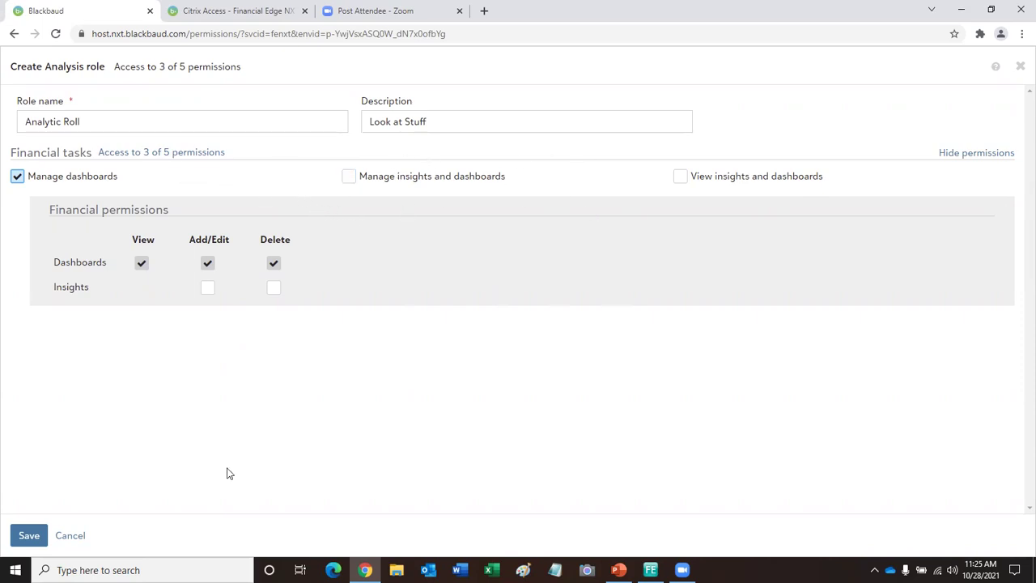
{"action": "left_click", "coordinate": [28, 536]}
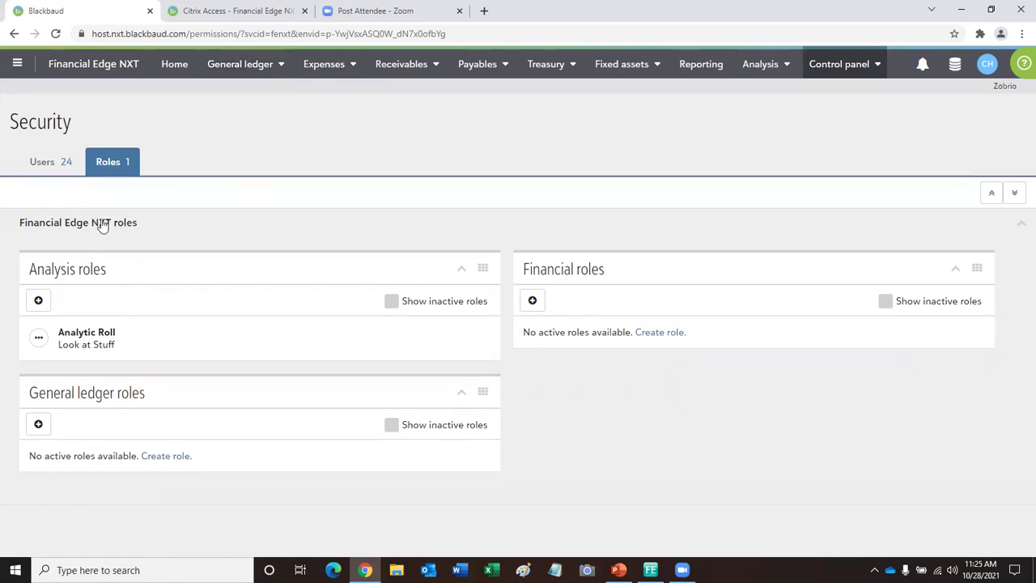
Step: Show the Users list, examine the role assignments and security groups of the fourth listed user, and close them without saving
{"action": "left_click", "coordinate": [43, 163]}
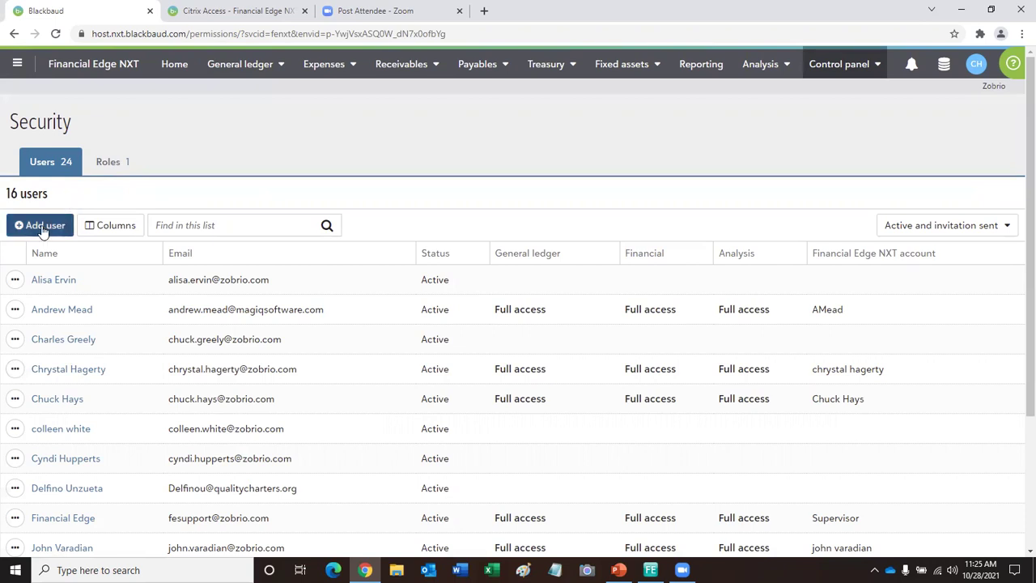
{"action": "left_click", "coordinate": [14, 370]}
{"action": "left_click", "coordinate": [48, 389]}
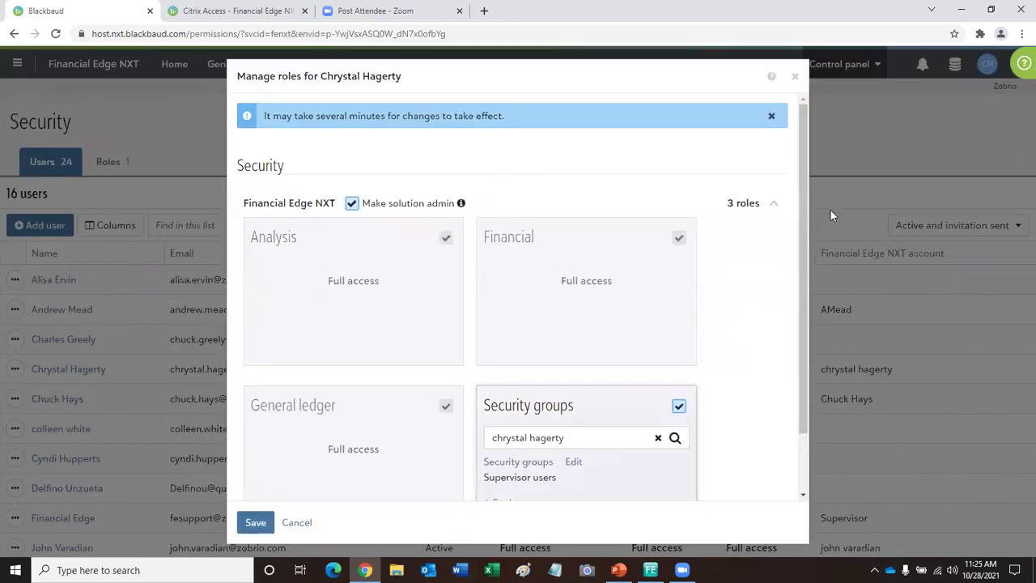
{"action": "scroll", "coordinate": [796, 333], "scroll_direction": "down", "scroll_amount": 2}
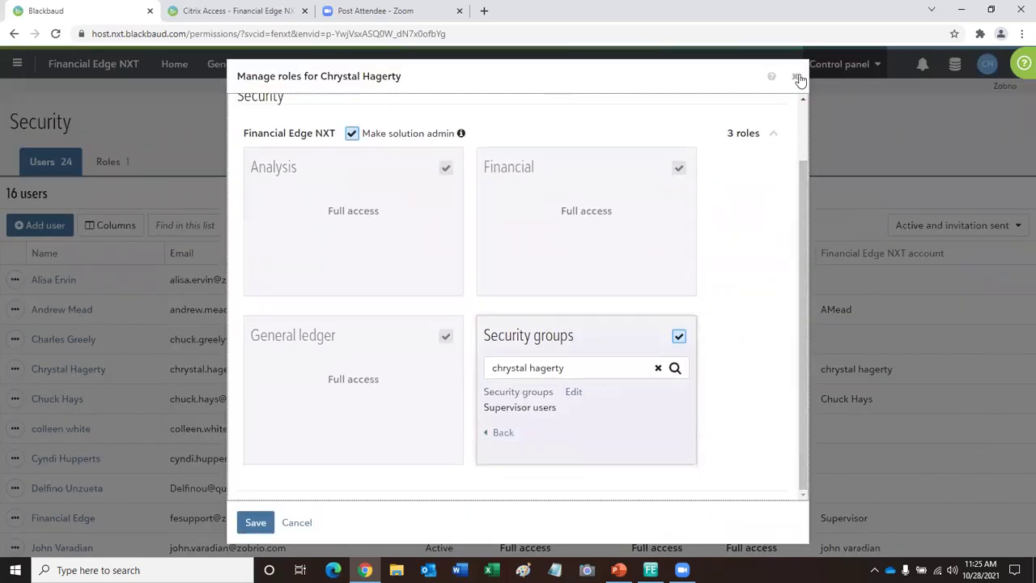
{"action": "left_click", "coordinate": [799, 78]}
Step: Start adding a user, assign the Analytic Roll role for Analysis, and review the required name and email fields
{"action": "left_click", "coordinate": [50, 225]}
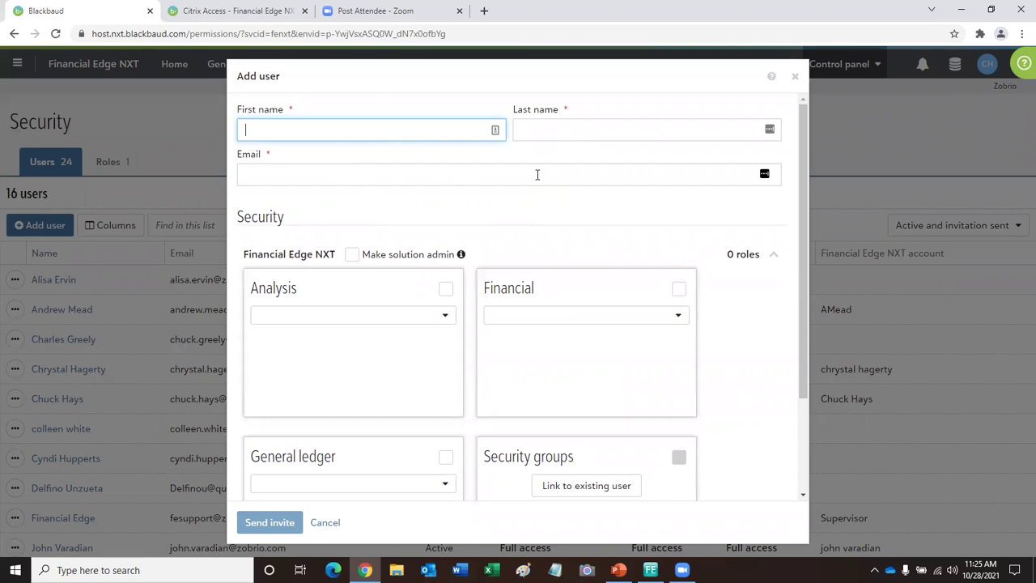
{"action": "scroll", "coordinate": [619, 241], "scroll_direction": "down", "scroll_amount": 2}
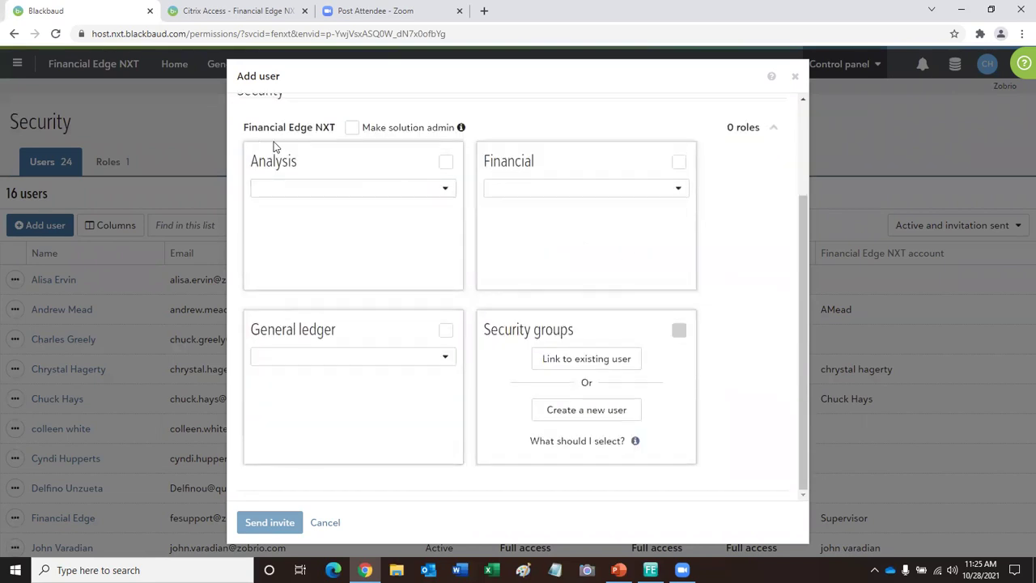
{"action": "left_click", "coordinate": [445, 190]}
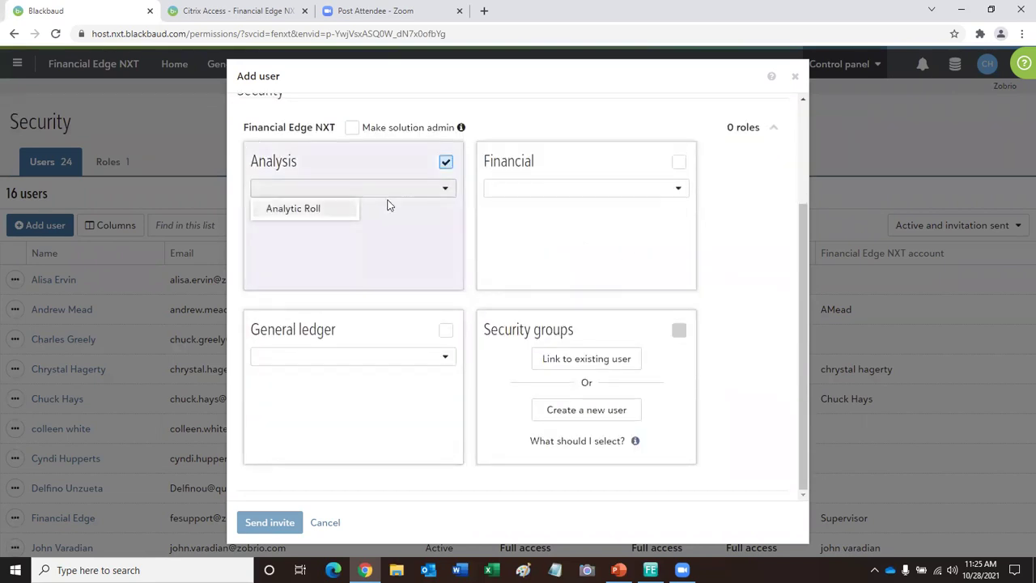
{"action": "left_click", "coordinate": [316, 208]}
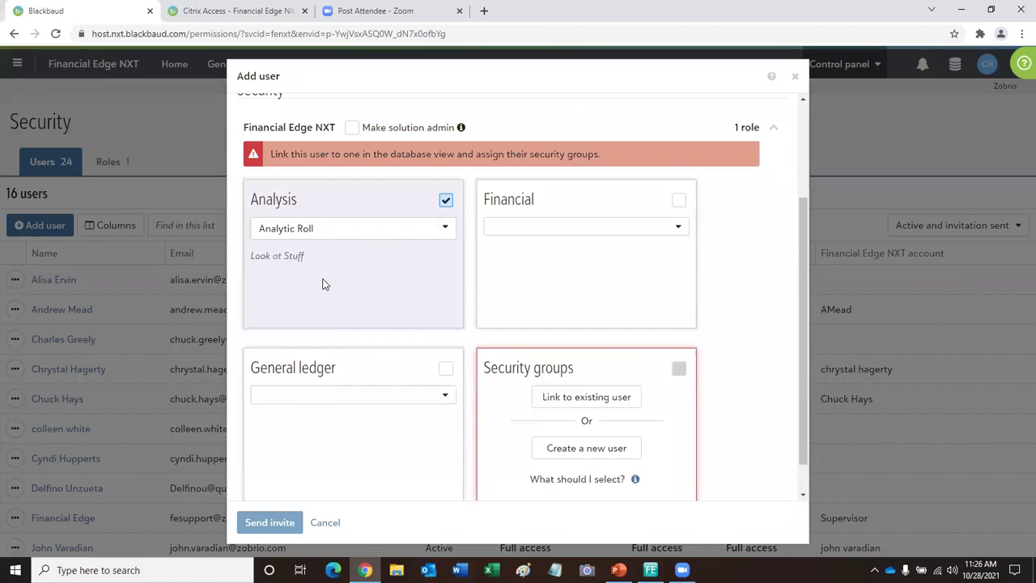
{"action": "scroll", "coordinate": [335, 280], "scroll_direction": "up", "scroll_amount": 2}
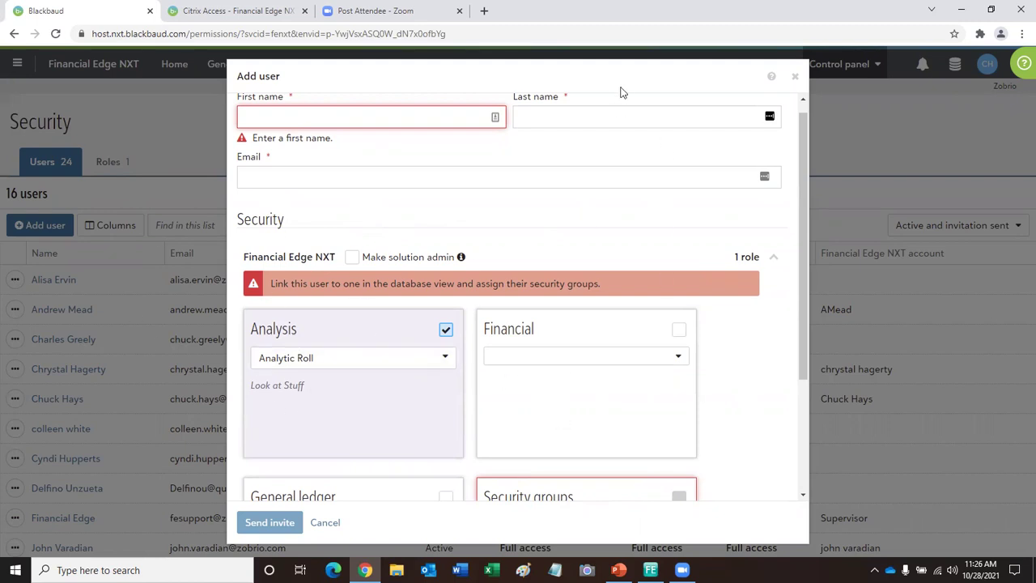
{"action": "left_click_drag", "start_coordinate": [620, 92], "coordinate": [720, 122]}
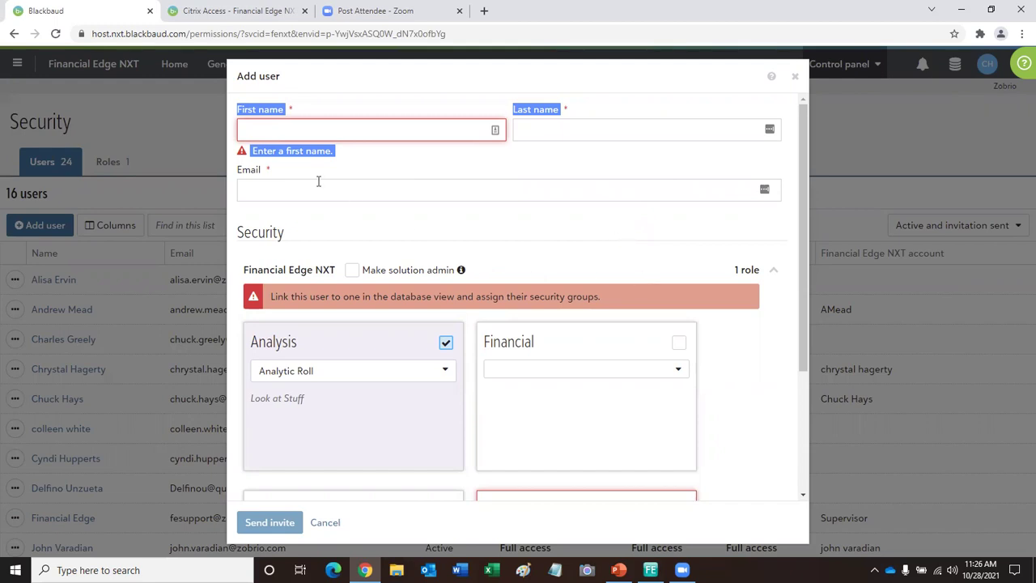
{"action": "scroll", "coordinate": [393, 259], "scroll_direction": "down", "scroll_amount": 3}
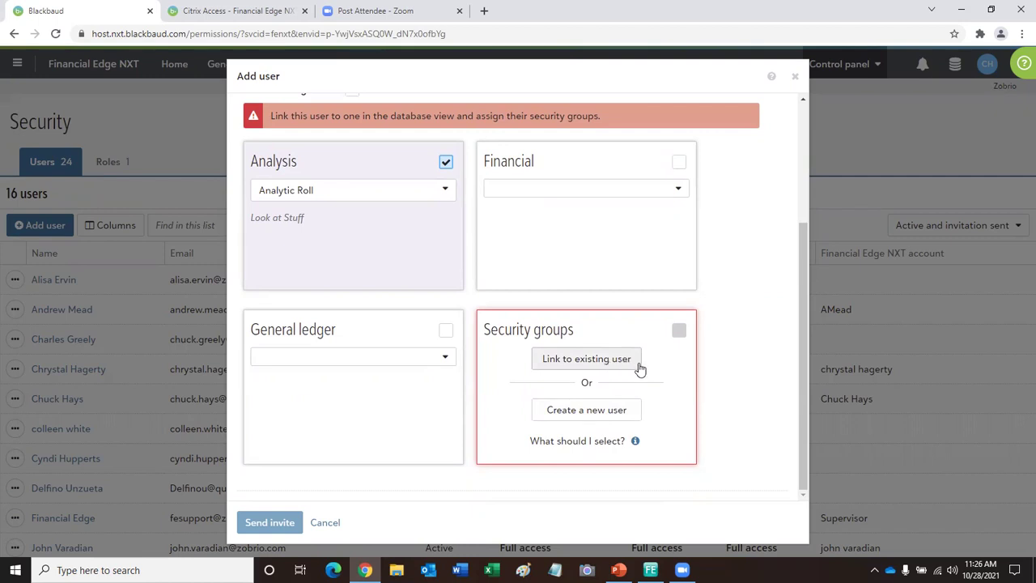
Step: Try linking the new user to an existing database user by searching for "ch", and clear the Security groups selection
{"action": "left_click", "coordinate": [583, 362]}
{"action": "left_click", "coordinate": [583, 366]}
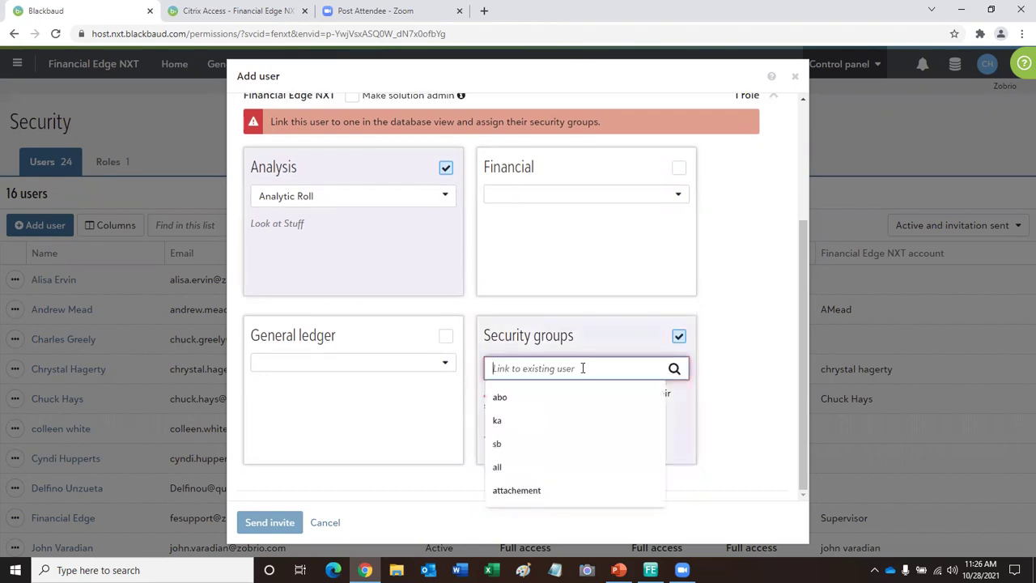
{"action": "type", "text": "ch"}
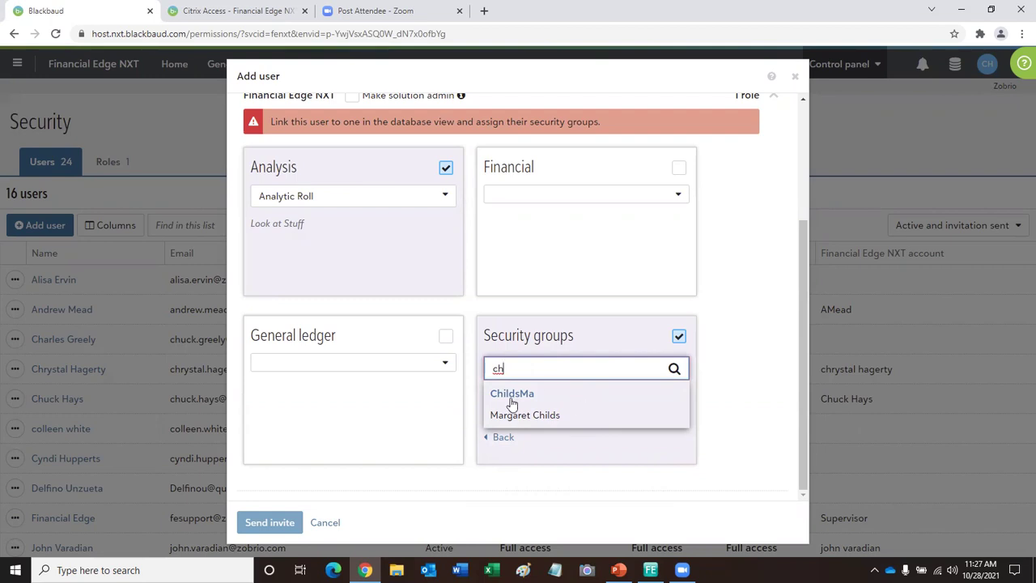
{"action": "left_click", "coordinate": [580, 472]}
{"action": "left_click", "coordinate": [678, 336]}
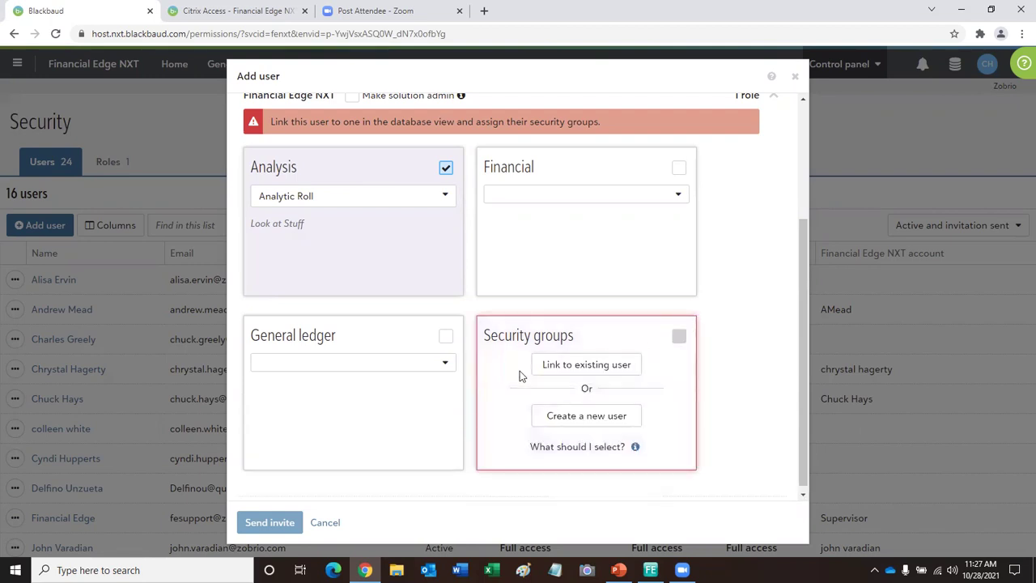
Step: Choose to create a new database user, assign it the AP security group, and cancel the Add user form
{"action": "left_click", "coordinate": [605, 428]}
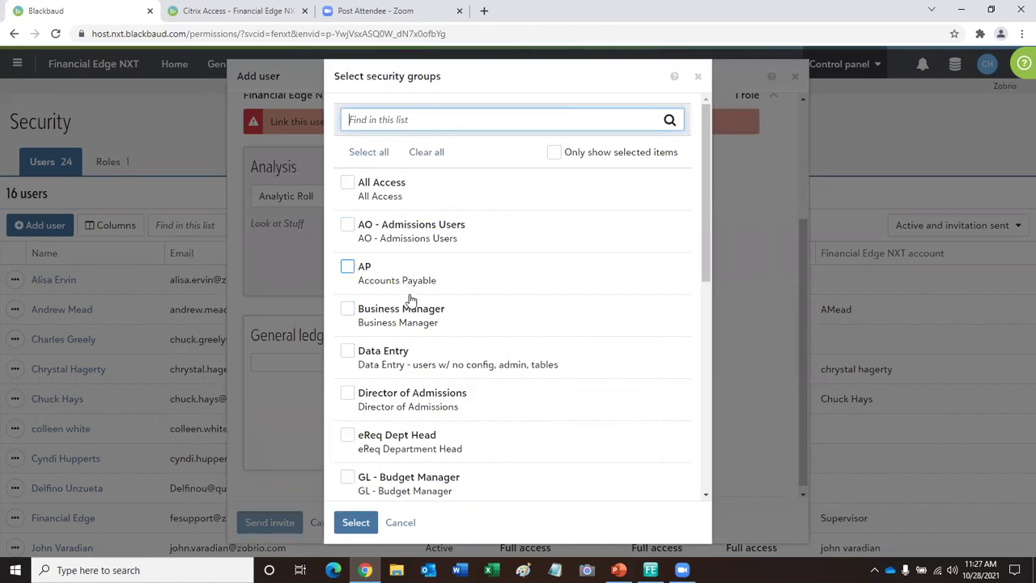
{"action": "scroll", "coordinate": [411, 316], "scroll_direction": "down", "scroll_amount": 1}
{"action": "scroll", "coordinate": [415, 348], "scroll_direction": "down", "scroll_amount": 3}
{"action": "scroll", "coordinate": [414, 348], "scroll_direction": "down", "scroll_amount": 5}
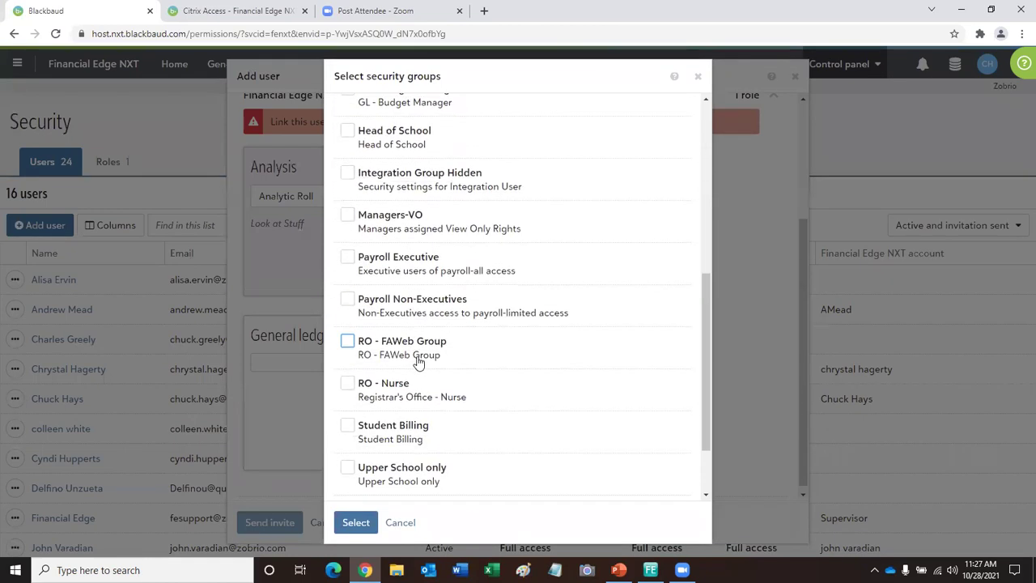
{"action": "scroll", "coordinate": [416, 358], "scroll_direction": "up", "scroll_amount": 3}
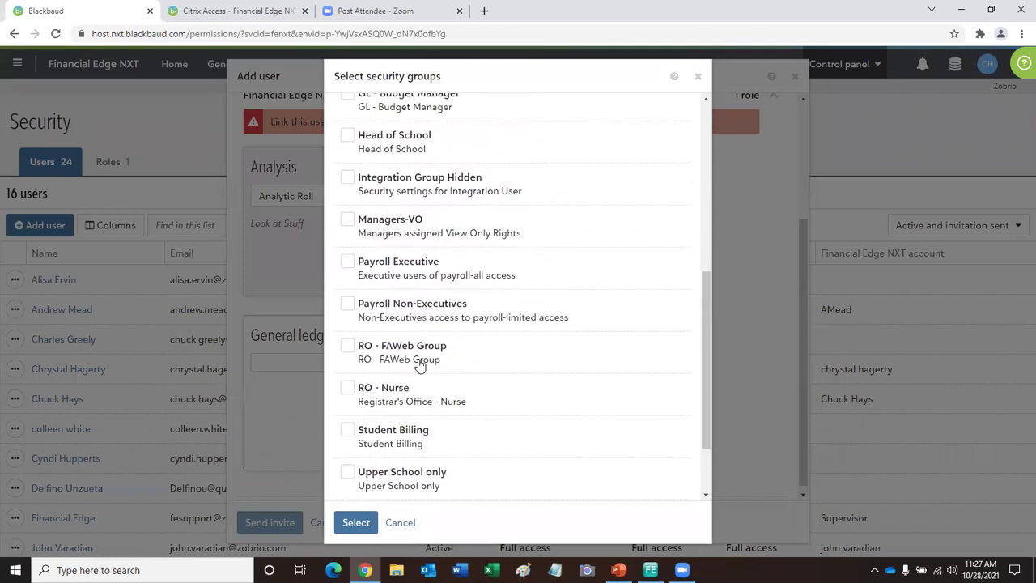
{"action": "scroll", "coordinate": [400, 347], "scroll_direction": "up", "scroll_amount": 3}
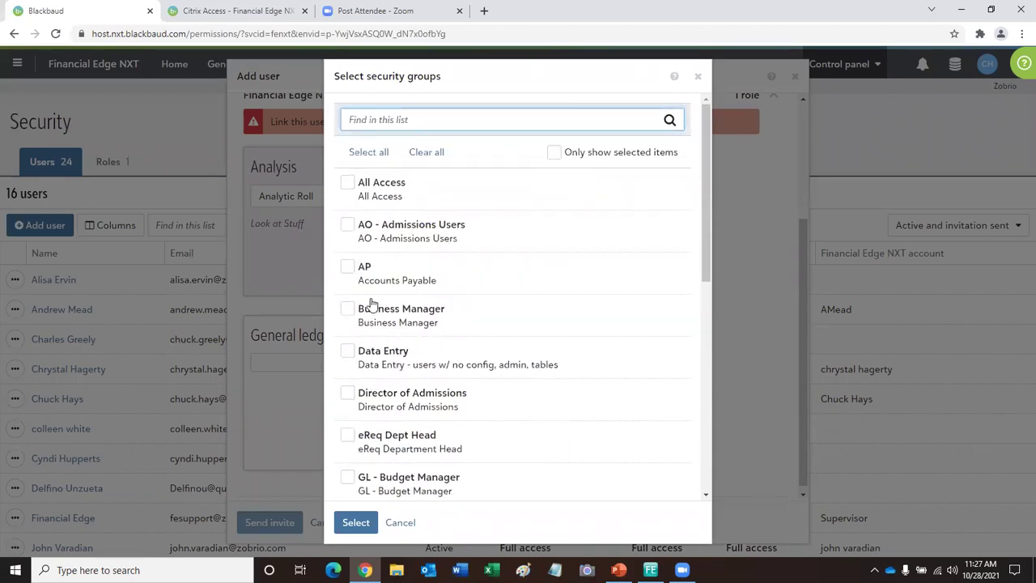
{"action": "left_click", "coordinate": [347, 268]}
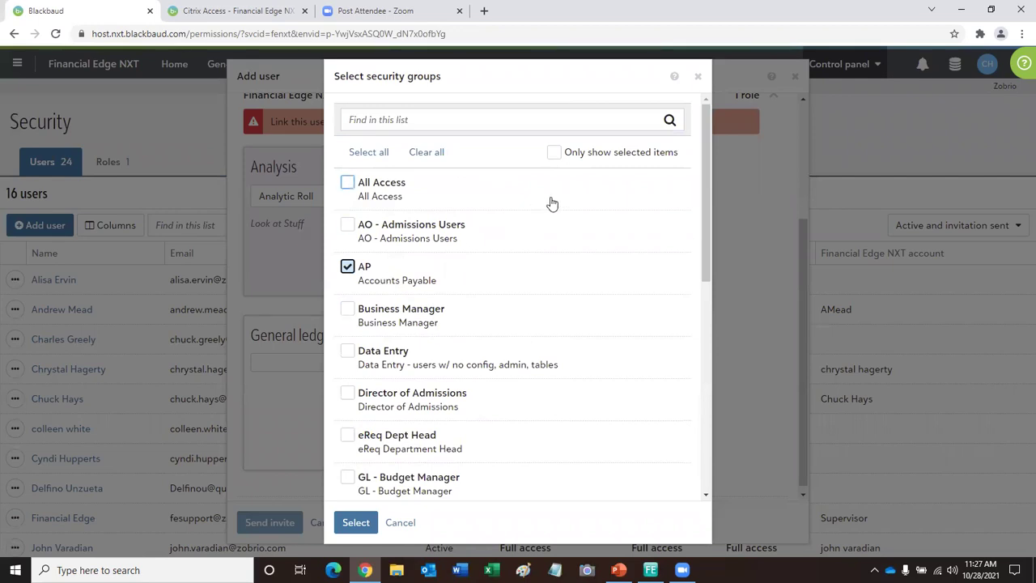
{"action": "left_click", "coordinate": [361, 521]}
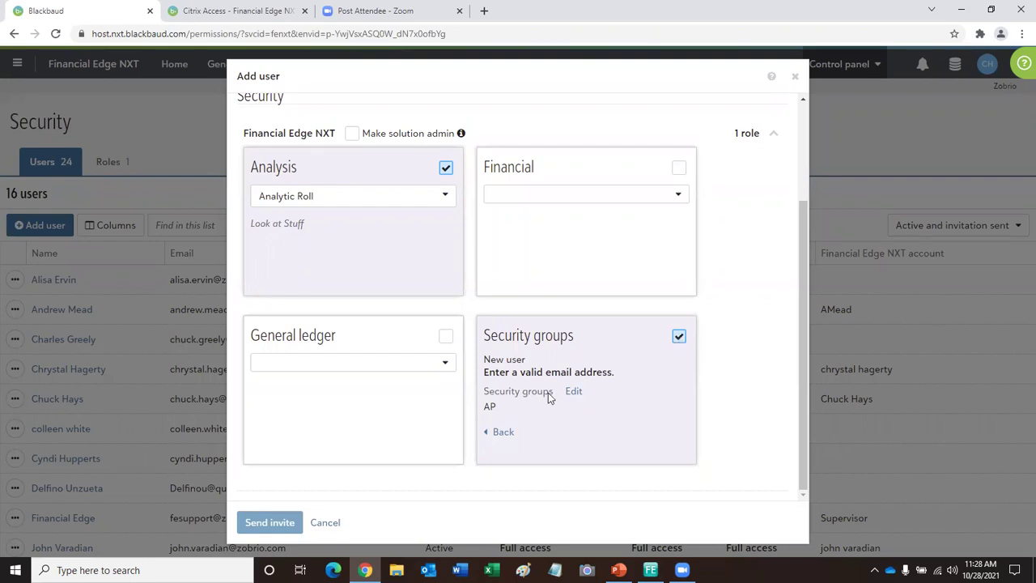
{"action": "left_click", "coordinate": [326, 523]}
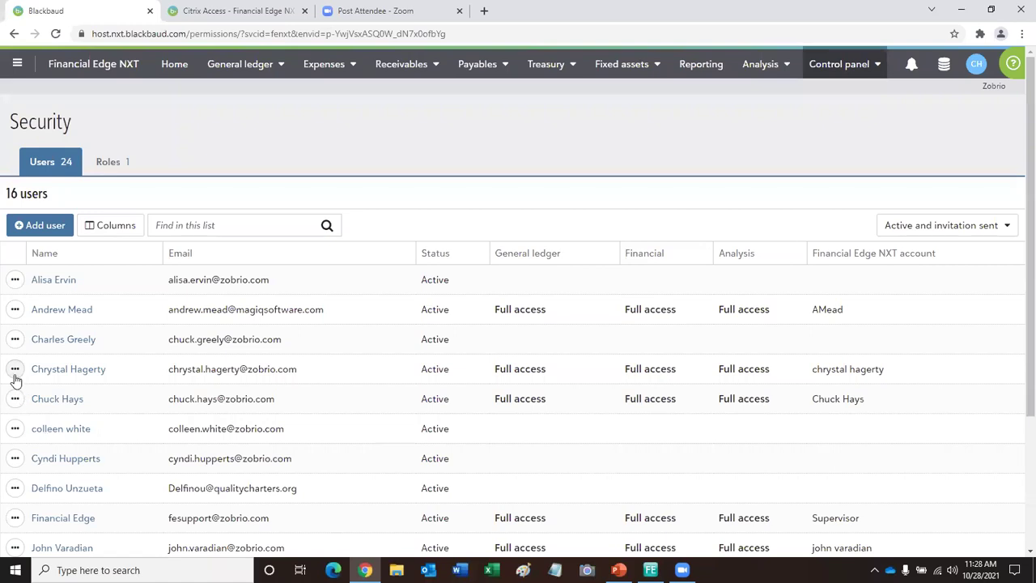
Step: Turn solution admin off for the fourth listed user to view the Analysis role choices, restore it, and close without saving
{"action": "left_click", "coordinate": [15, 369]}
{"action": "left_click", "coordinate": [81, 388]}
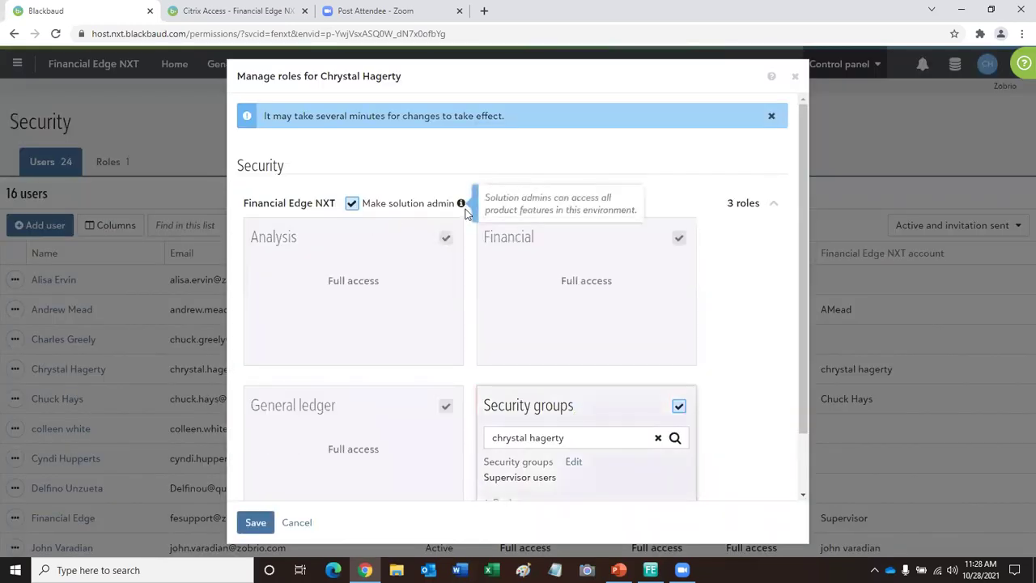
{"action": "scroll", "coordinate": [525, 282], "scroll_direction": "down", "scroll_amount": 2}
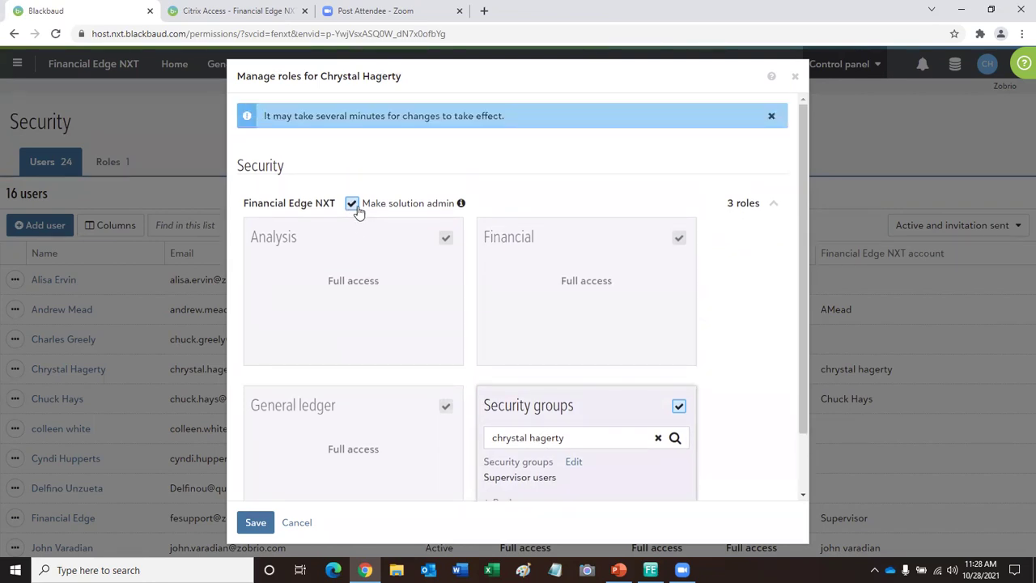
{"action": "left_click", "coordinate": [352, 203]}
{"action": "left_click", "coordinate": [445, 264]}
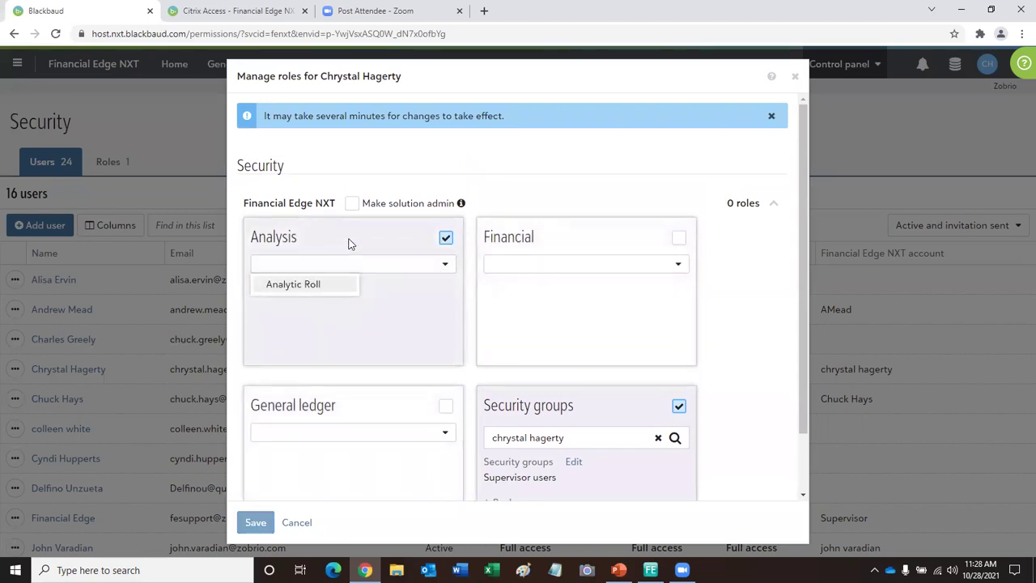
{"action": "left_click", "coordinate": [352, 203]}
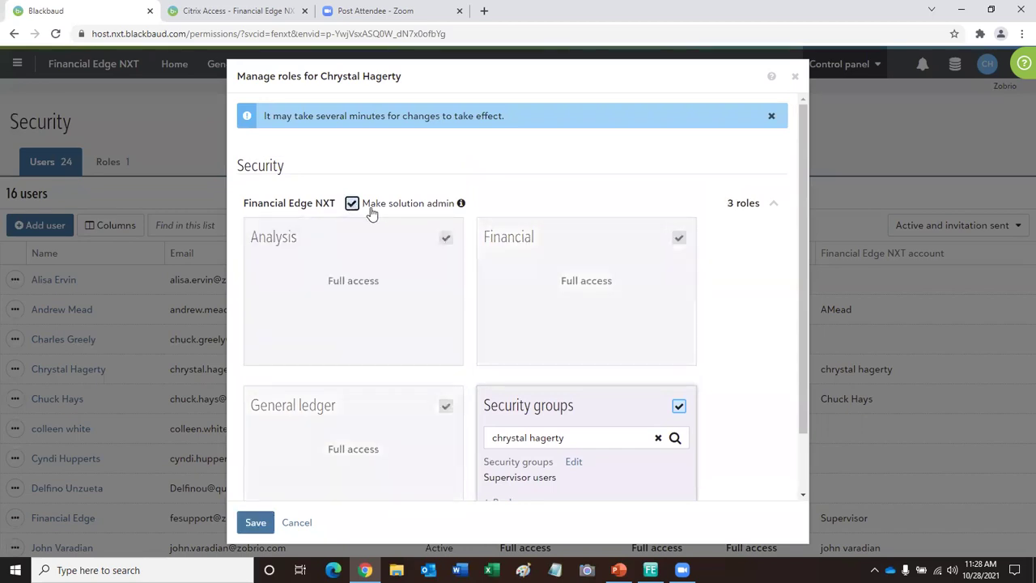
{"action": "left_click", "coordinate": [796, 77]}
Step: Glance at the system security setup in The Financial Edge, return to Financial Edge NXT, and examine and close a blank Add user form
{"action": "left_click", "coordinate": [651, 570]}
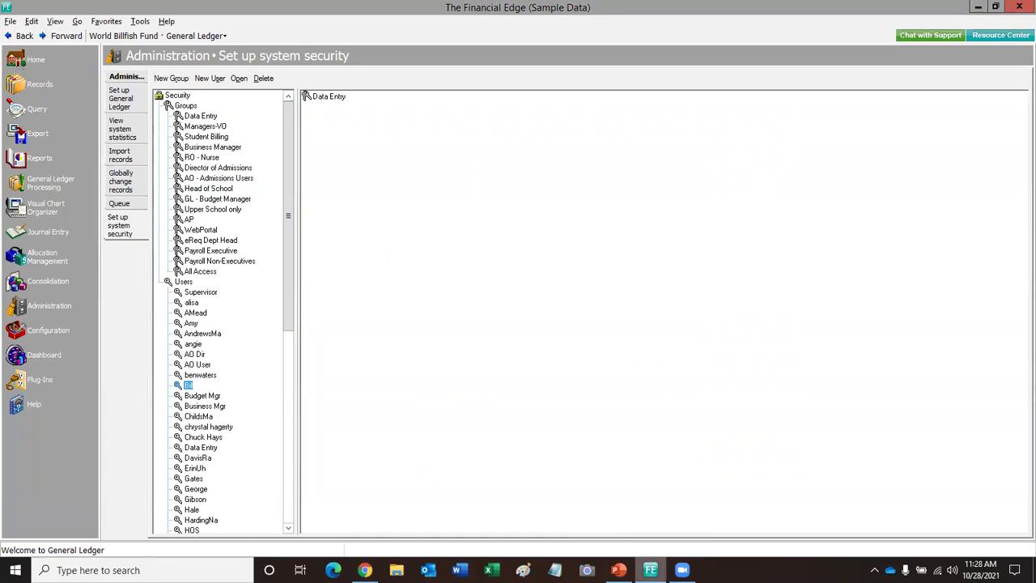
{"action": "left_click", "coordinate": [365, 570]}
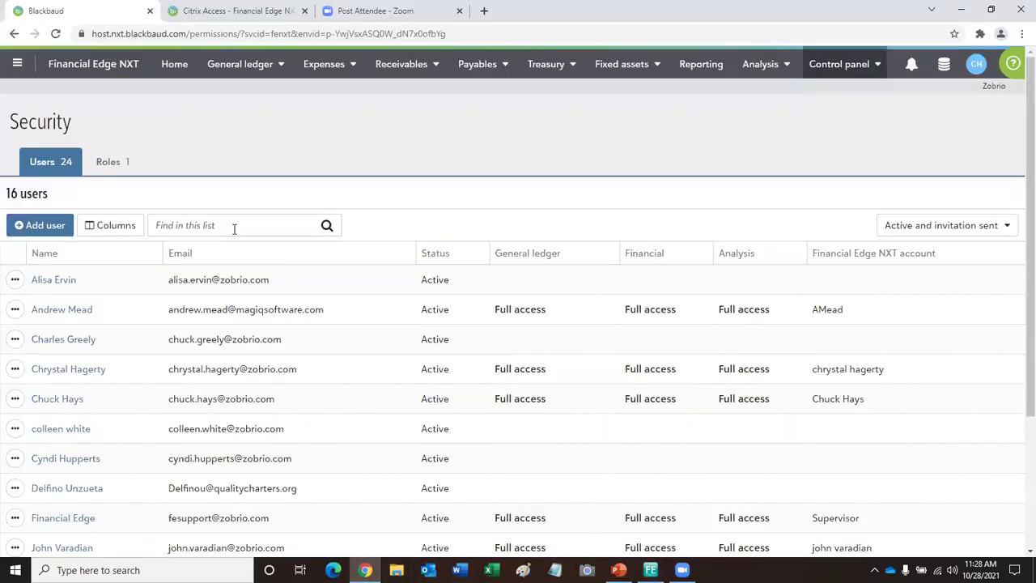
{"action": "left_click", "coordinate": [41, 227]}
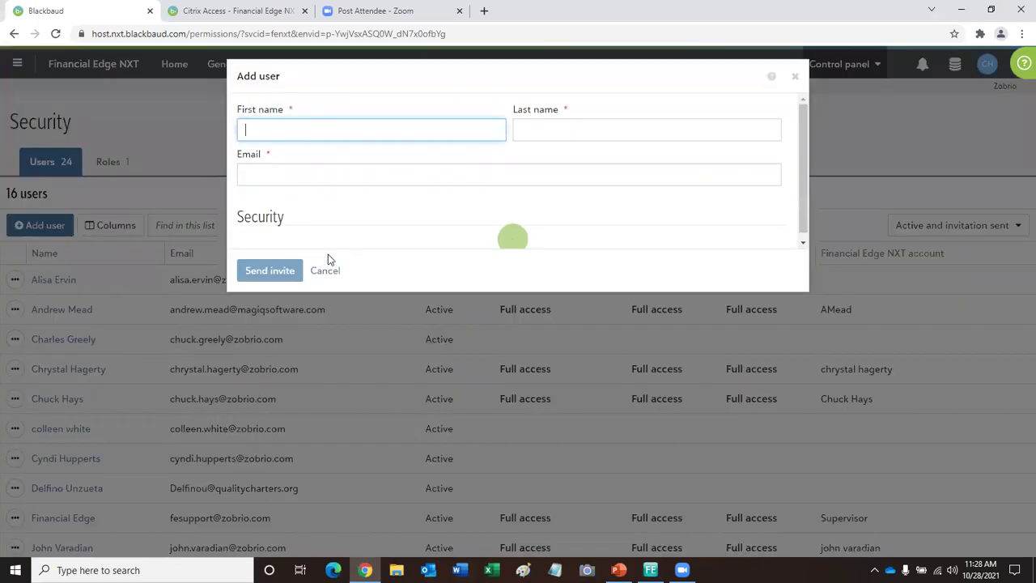
{"action": "scroll", "coordinate": [478, 331], "scroll_direction": "down", "scroll_amount": 3}
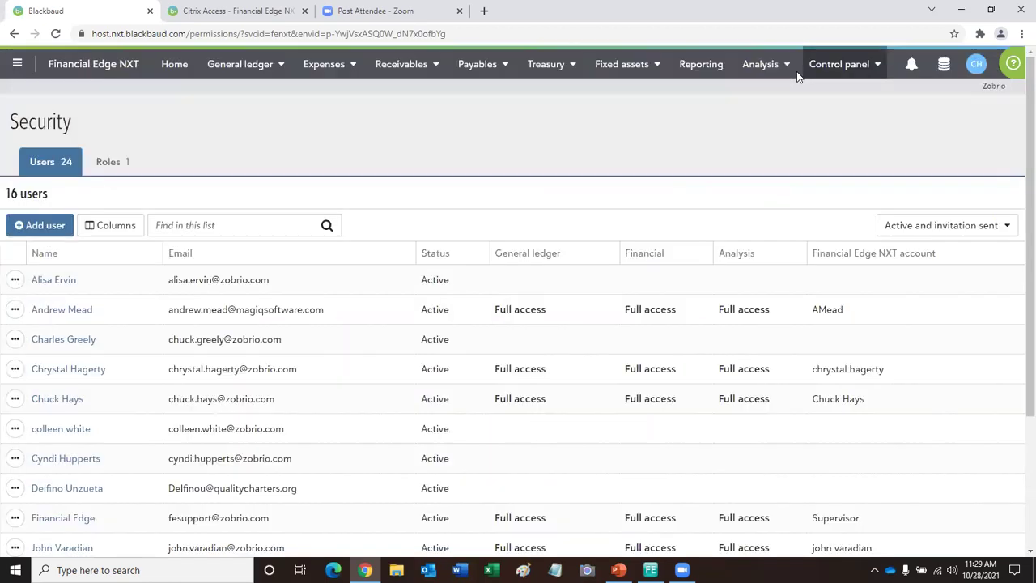
{"action": "left_click", "coordinate": [797, 77]}
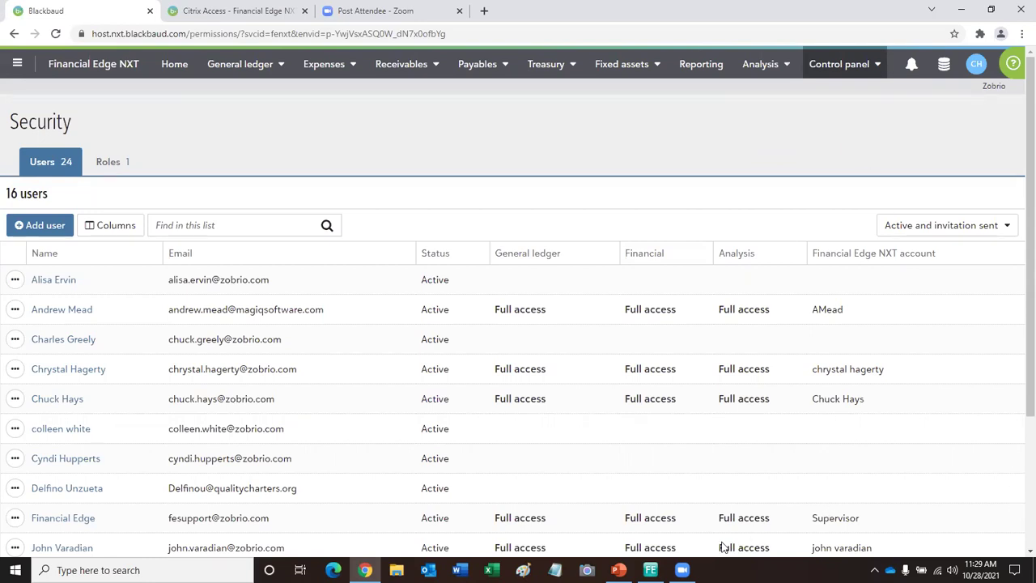
Step: Switch to The Financial Edge, inspect the fourteenth listed user's authentication options and group rights, and close the record without saving
{"action": "left_click", "coordinate": [650, 570]}
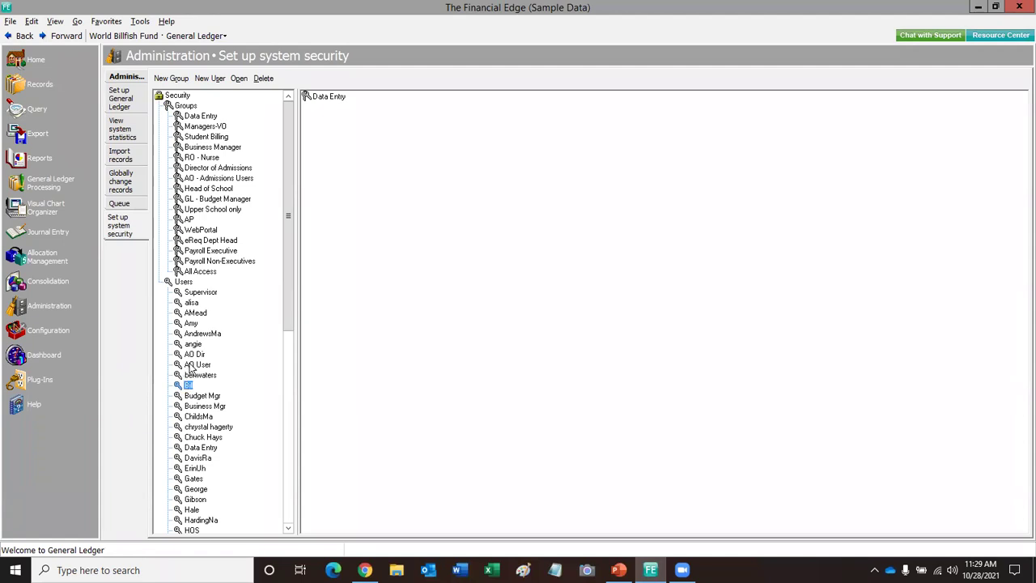
{"action": "double_click", "coordinate": [208, 428]}
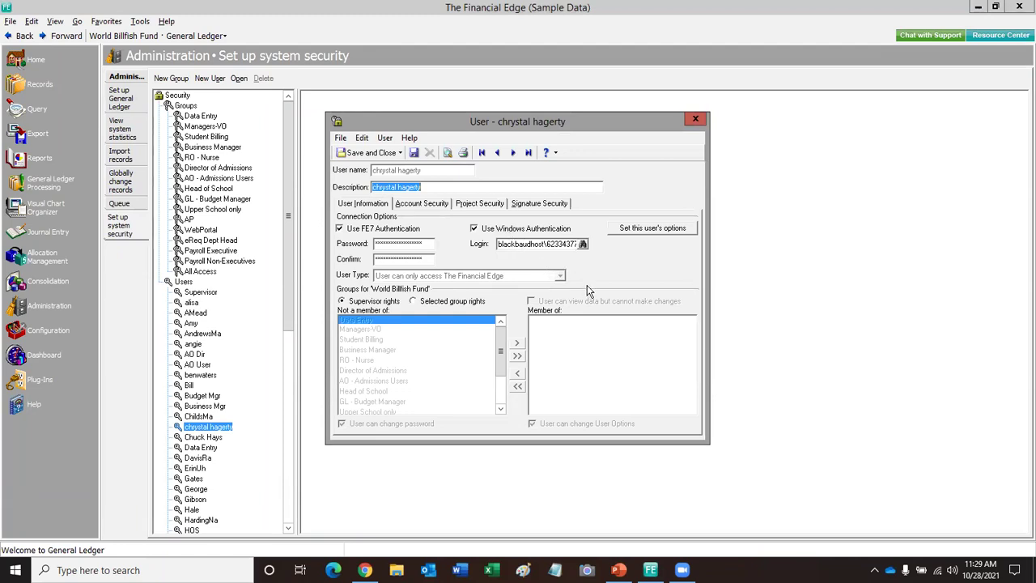
{"action": "left_click", "coordinate": [697, 120]}
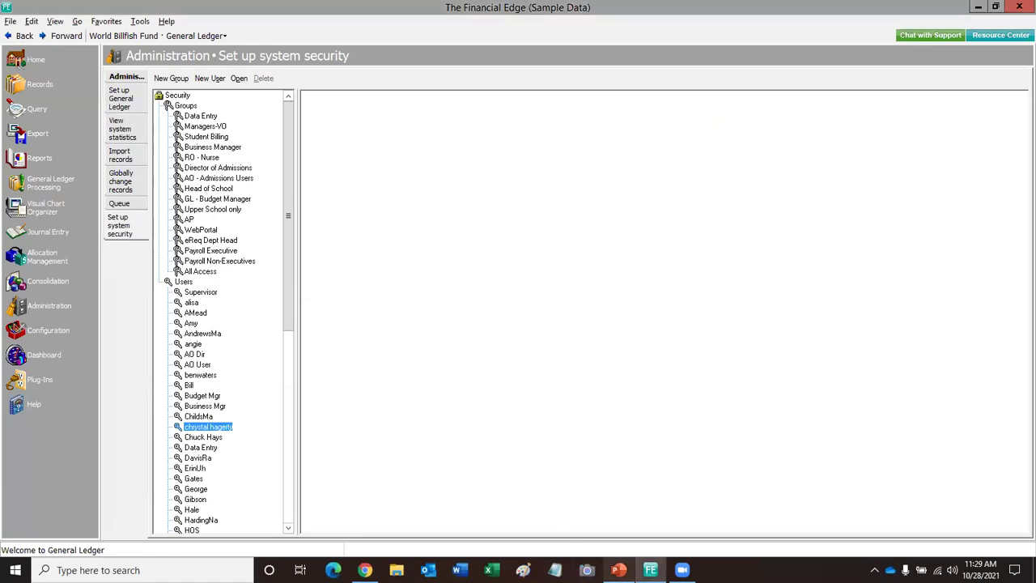
Step: Switch back to Financial Edge NXT in the browser and show the Users list in the Control panel's Security area
{"action": "mouse_move", "coordinate": [618, 570]}
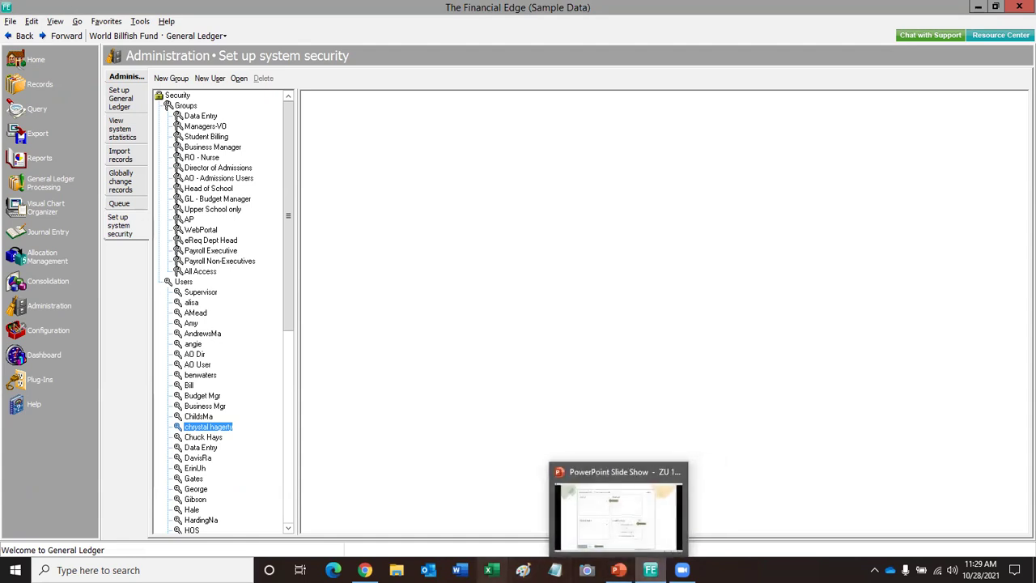
{"action": "left_click", "coordinate": [365, 570]}
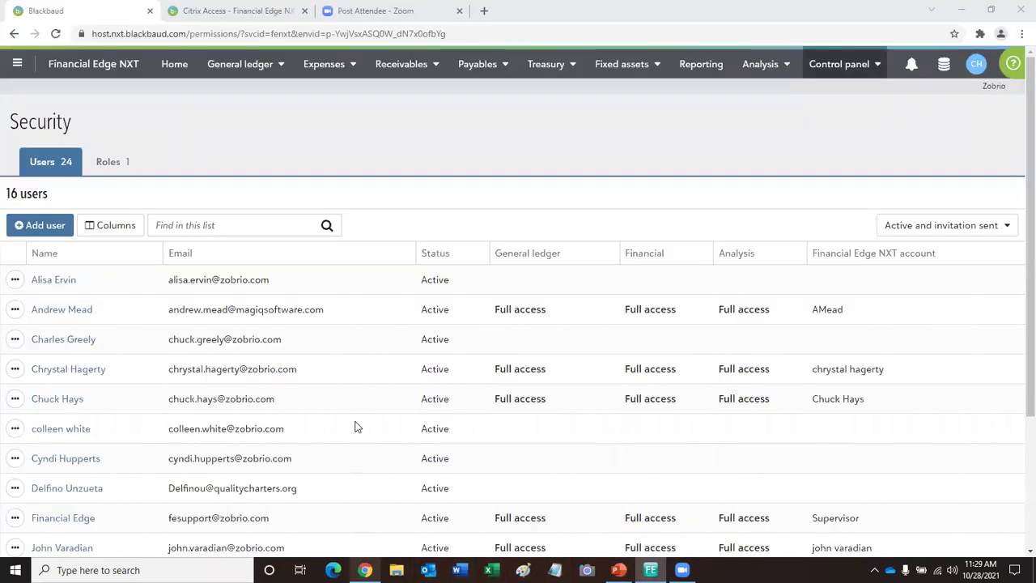
{"action": "left_click", "coordinate": [827, 71]}
{"action": "left_click", "coordinate": [827, 97]}
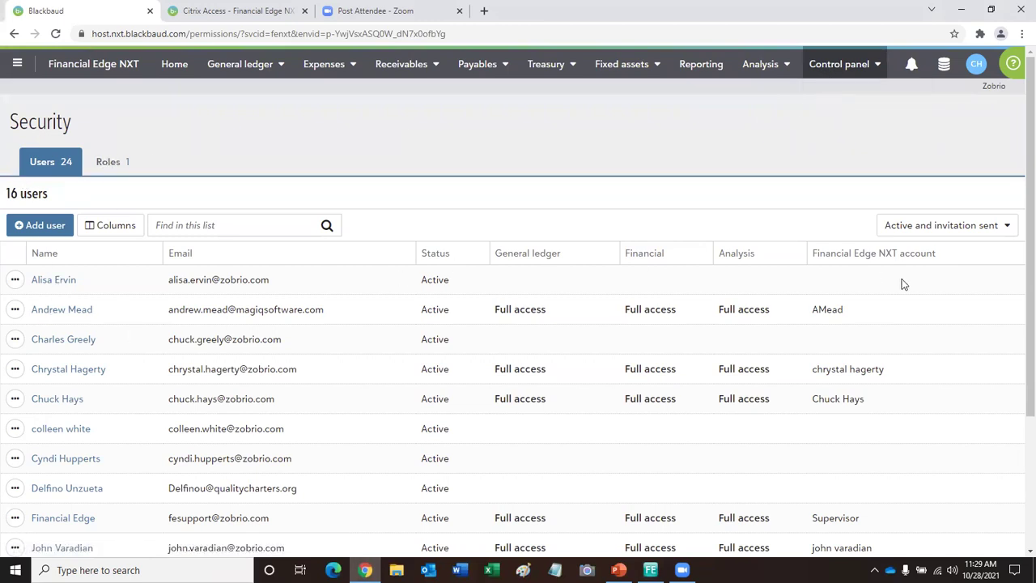
Step: Review the Users list filtered to Invitation sent only, and restore the Active and invitation sent filter
{"action": "scroll", "coordinate": [809, 292], "scroll_direction": "down", "scroll_amount": 2}
{"action": "scroll", "coordinate": [913, 232], "scroll_direction": "up", "scroll_amount": 2}
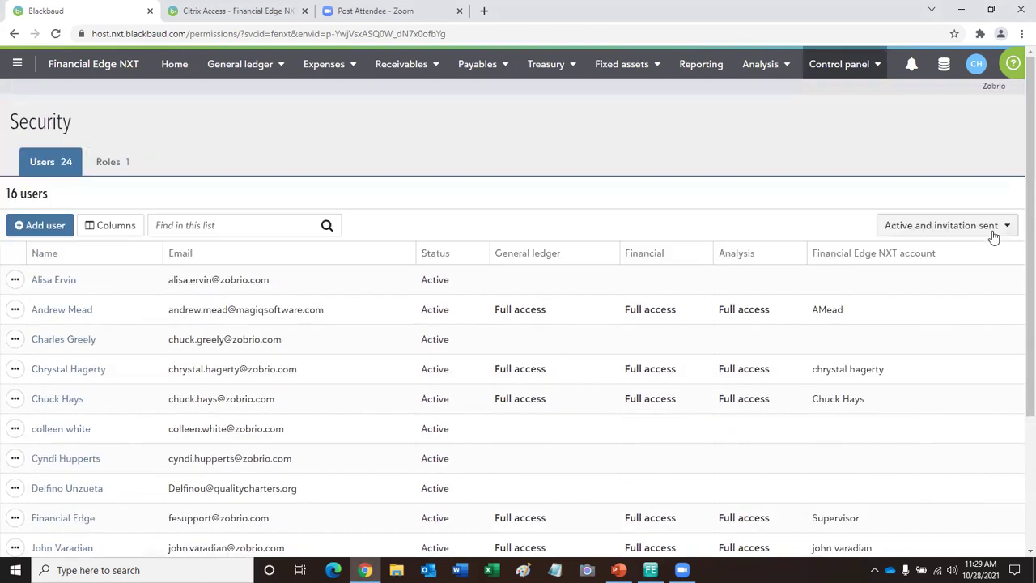
{"action": "left_click", "coordinate": [1002, 233]}
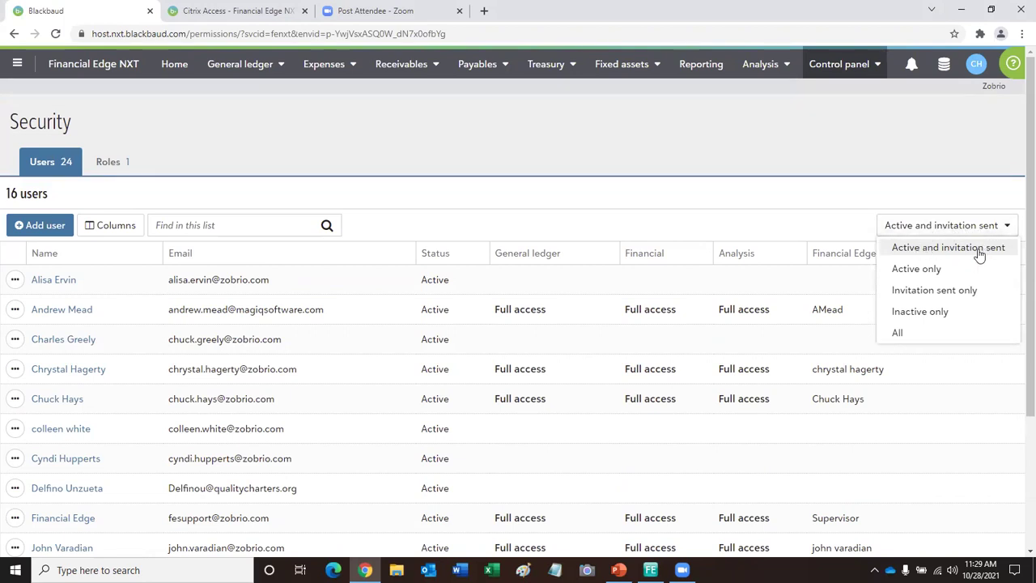
{"action": "scroll", "coordinate": [503, 401], "scroll_direction": "down", "scroll_amount": 3}
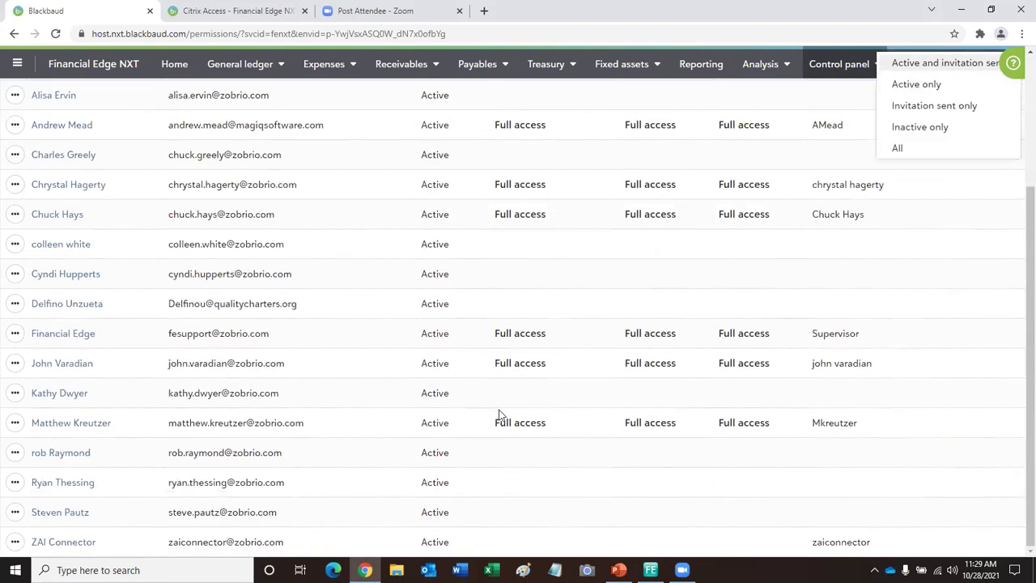
{"action": "scroll", "coordinate": [500, 415], "scroll_direction": "up", "scroll_amount": 3}
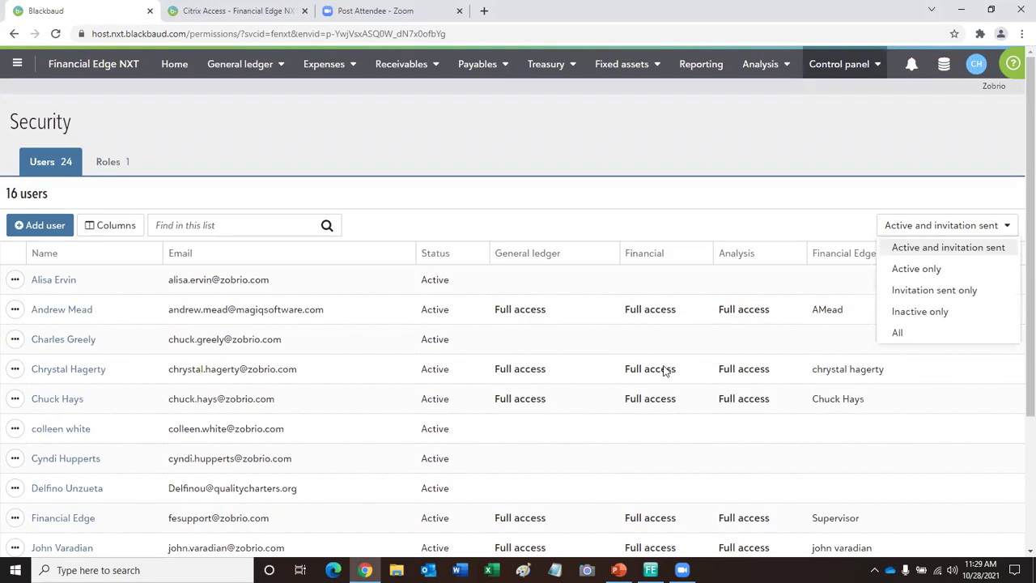
{"action": "left_click", "coordinate": [923, 292]}
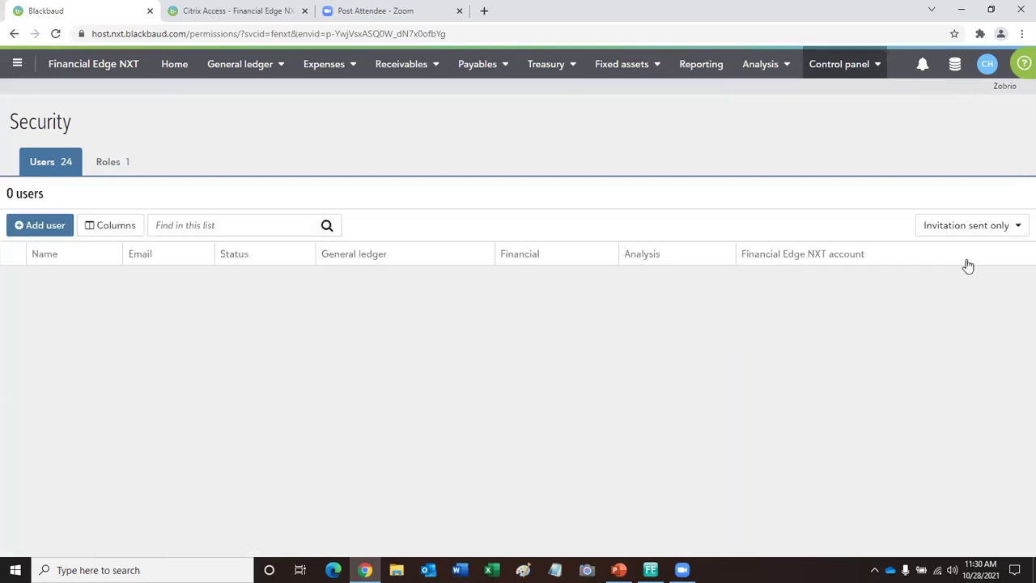
{"action": "left_click", "coordinate": [1009, 232]}
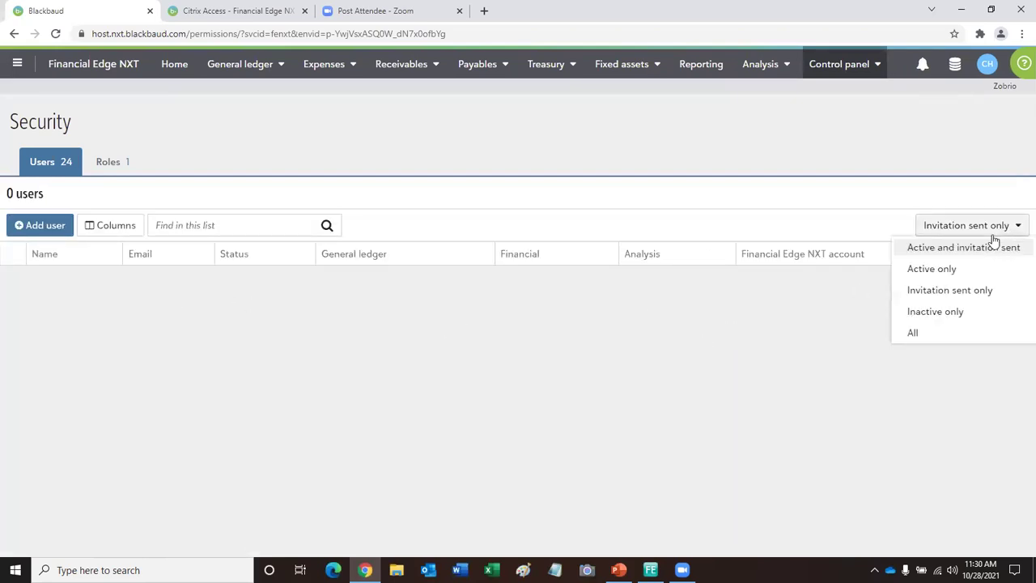
{"action": "left_click", "coordinate": [941, 252]}
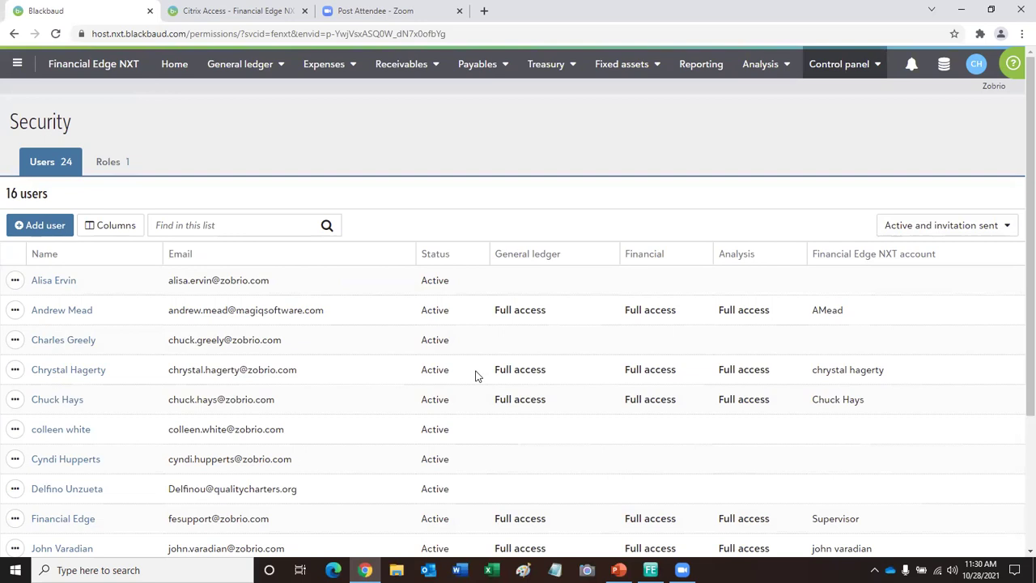
Step: Filter the Users list to Inactive only to view deactivated accounts, and return it to Active and invitation sent
{"action": "left_click", "coordinate": [927, 233]}
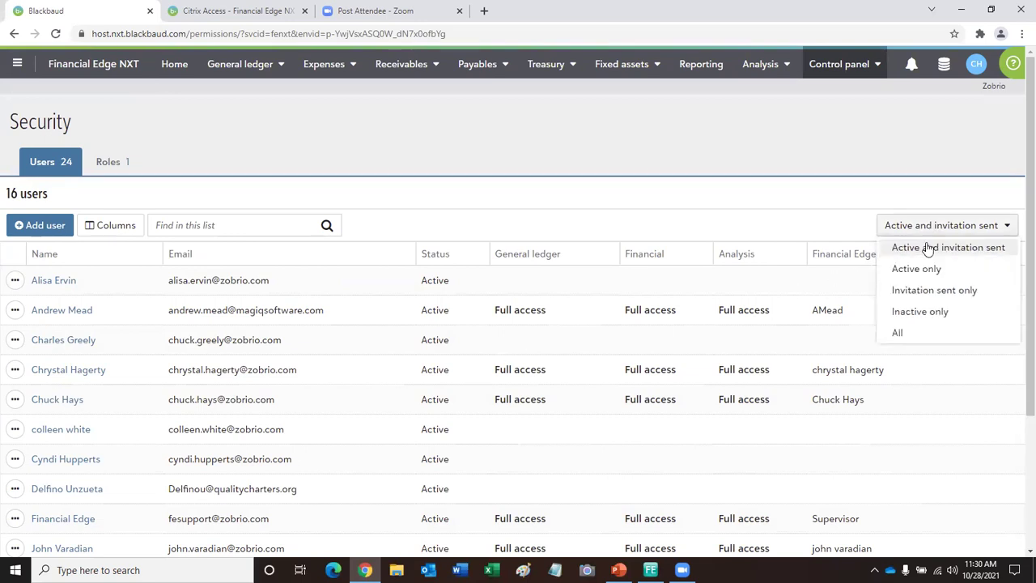
{"action": "left_click", "coordinate": [923, 312]}
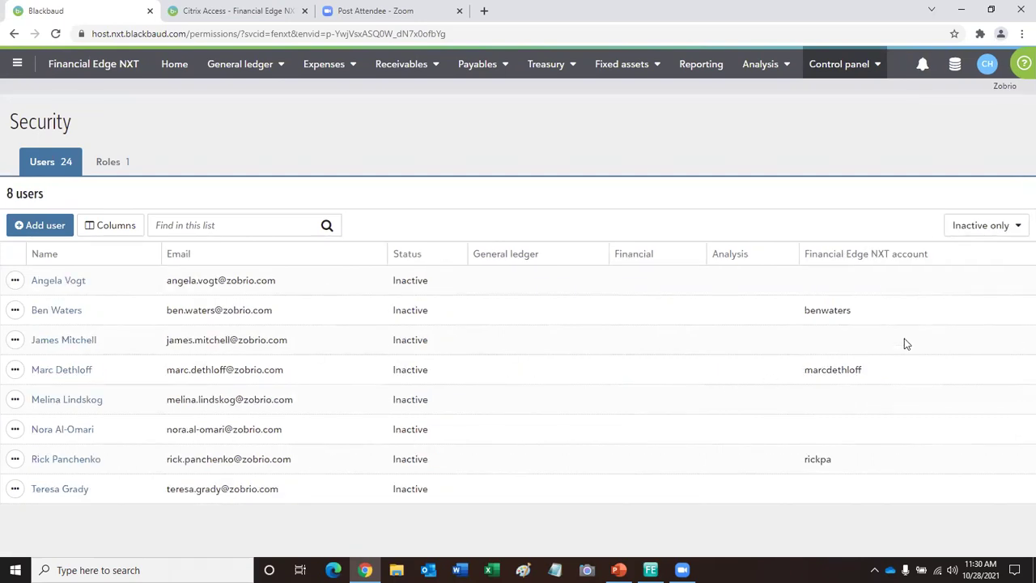
{"action": "left_click", "coordinate": [974, 228]}
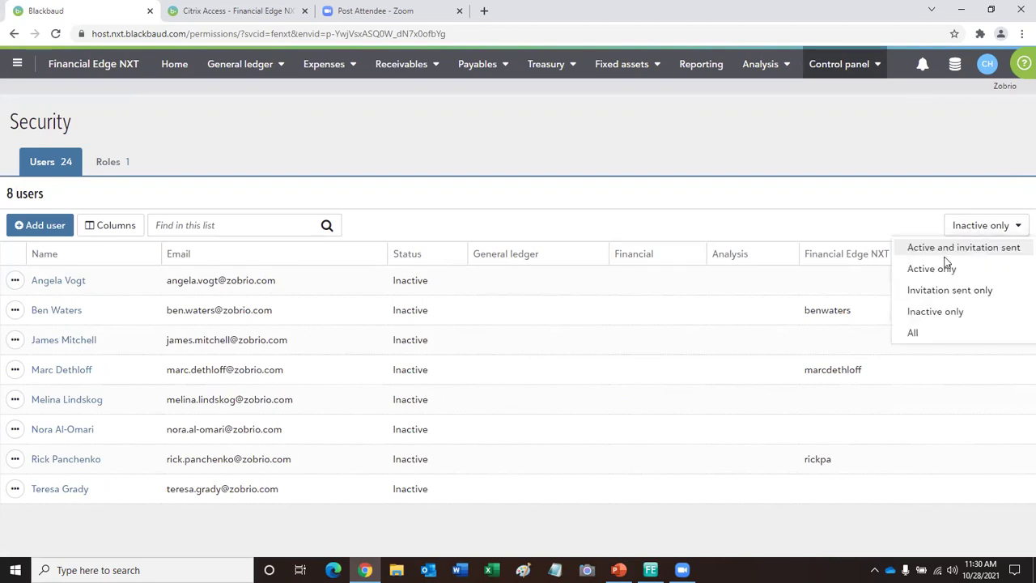
{"action": "left_click", "coordinate": [934, 249]}
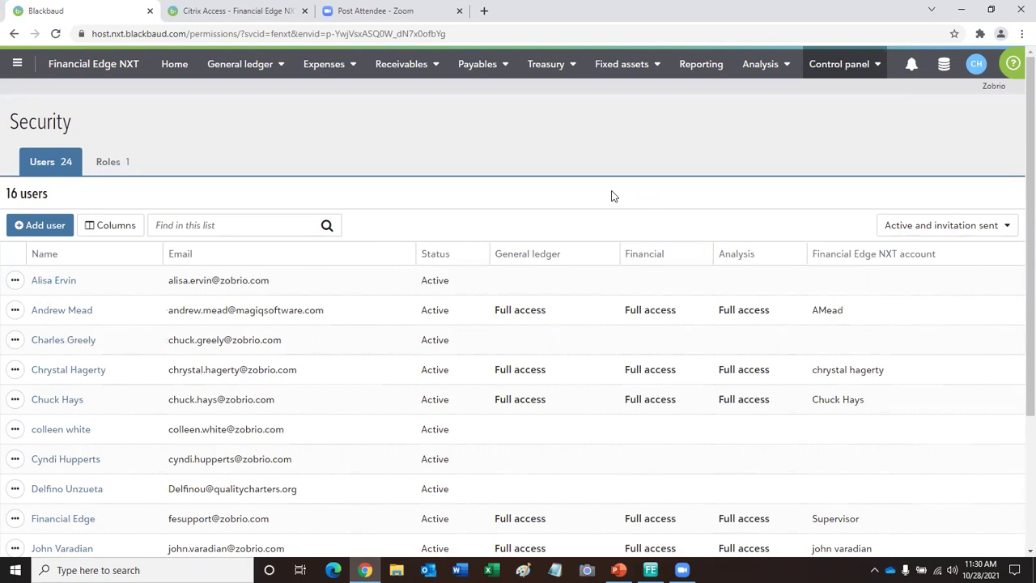
Step: Switch to the PowerPoint slide show and advance to the Security Tips slide
{"action": "left_click", "coordinate": [619, 570]}
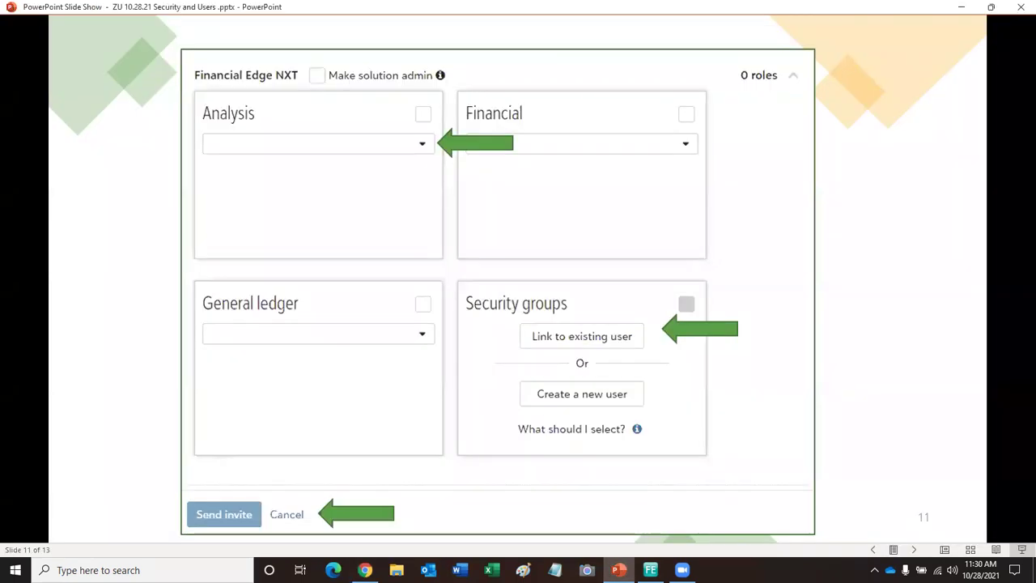
{"action": "key", "text": "Right"}
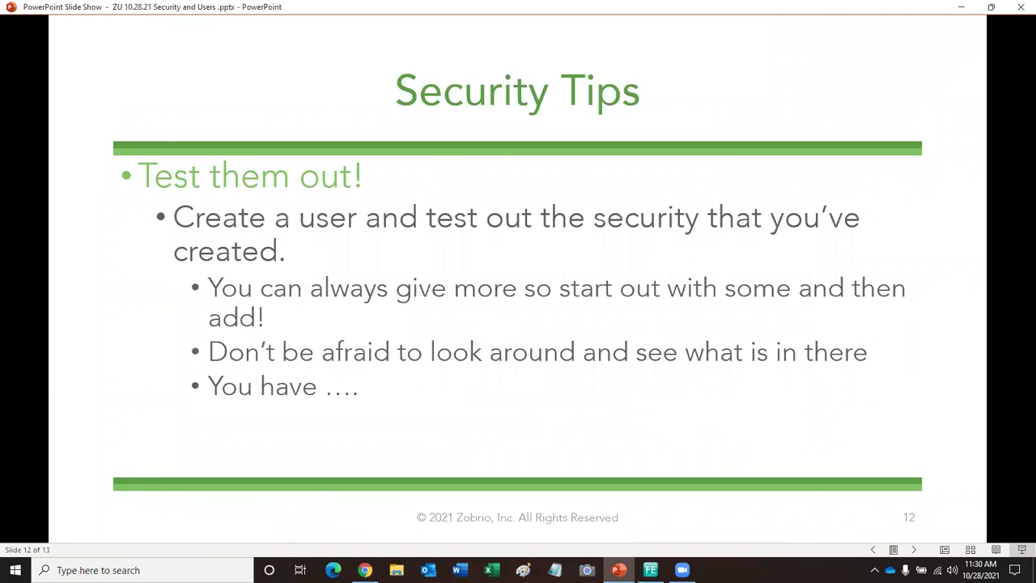